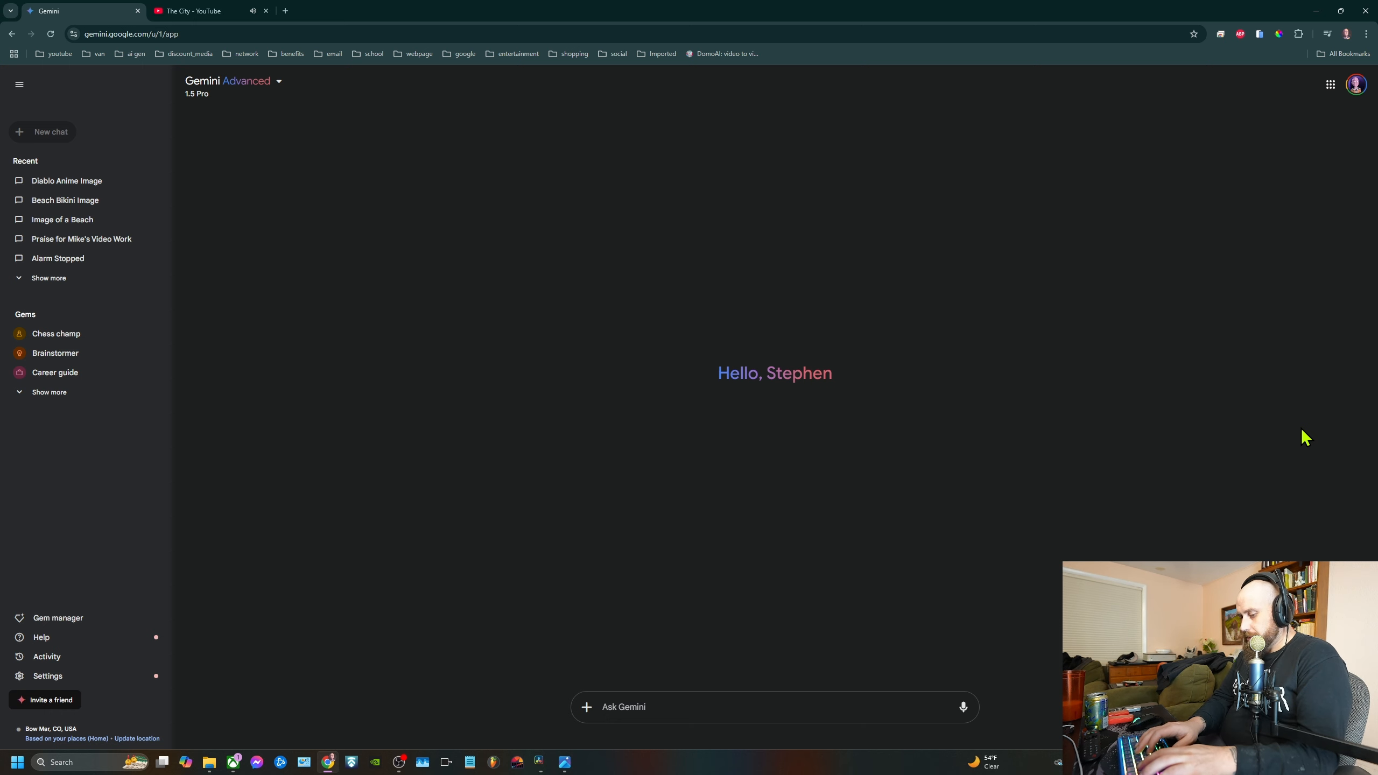
Generate an image with the prompt "two japanese women in bikinis on a beach holding a sign that says wastedpadre"
type("two")
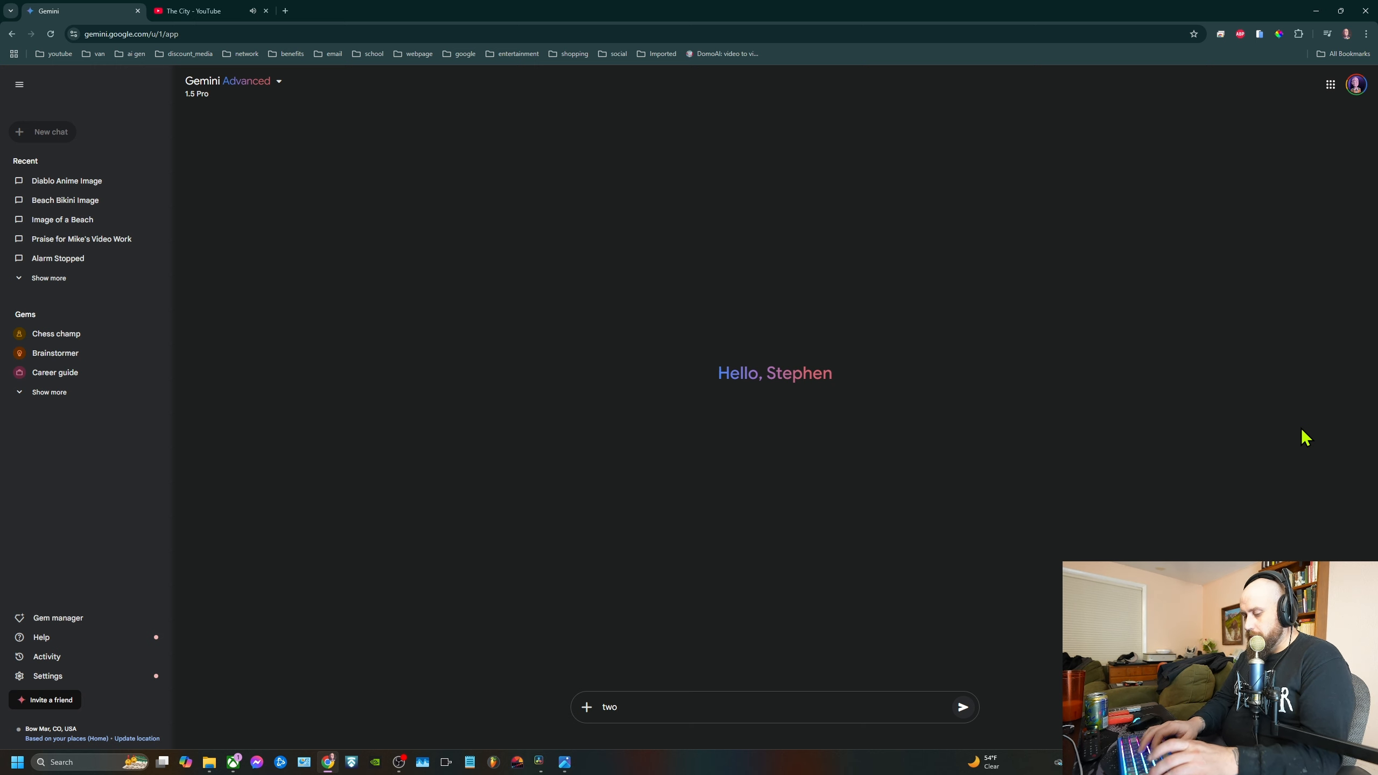
type(" japanese ")
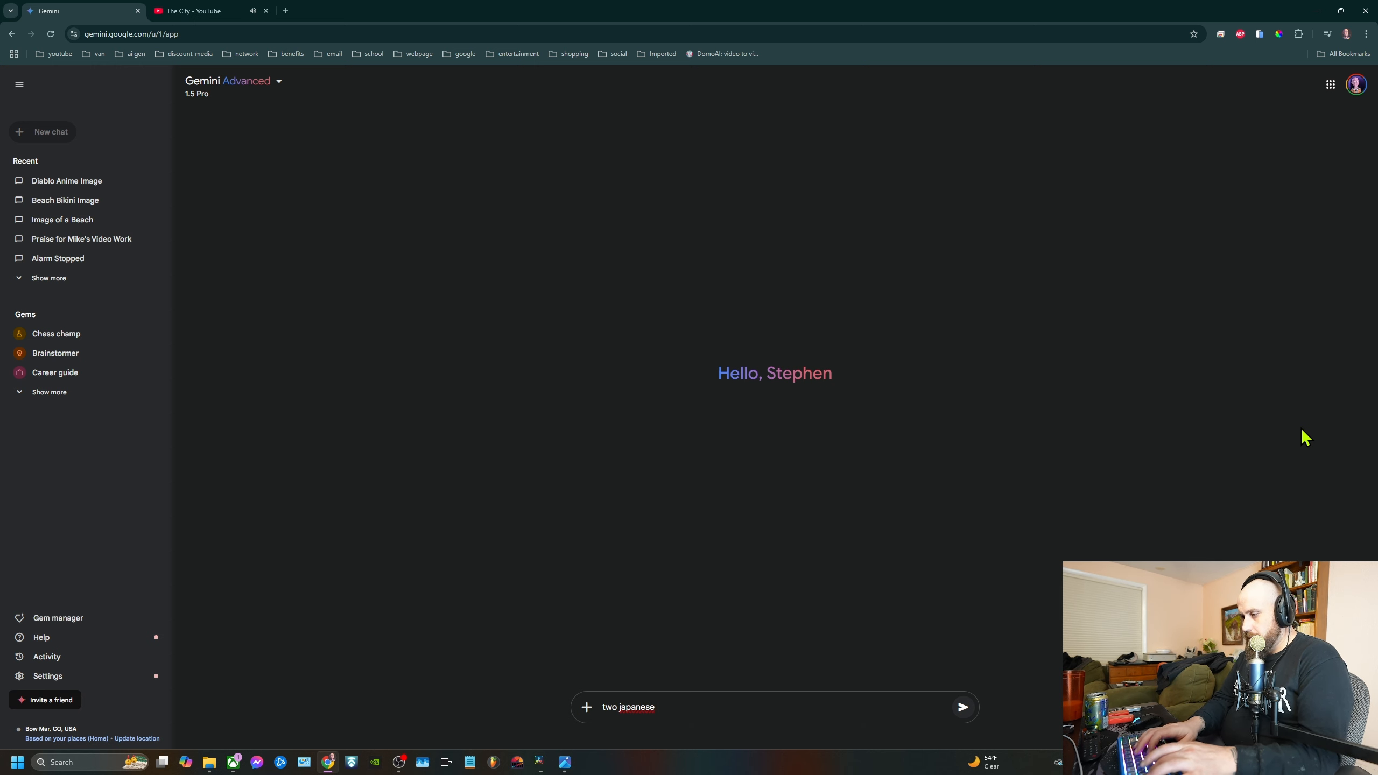
type("women in bikinis on ")
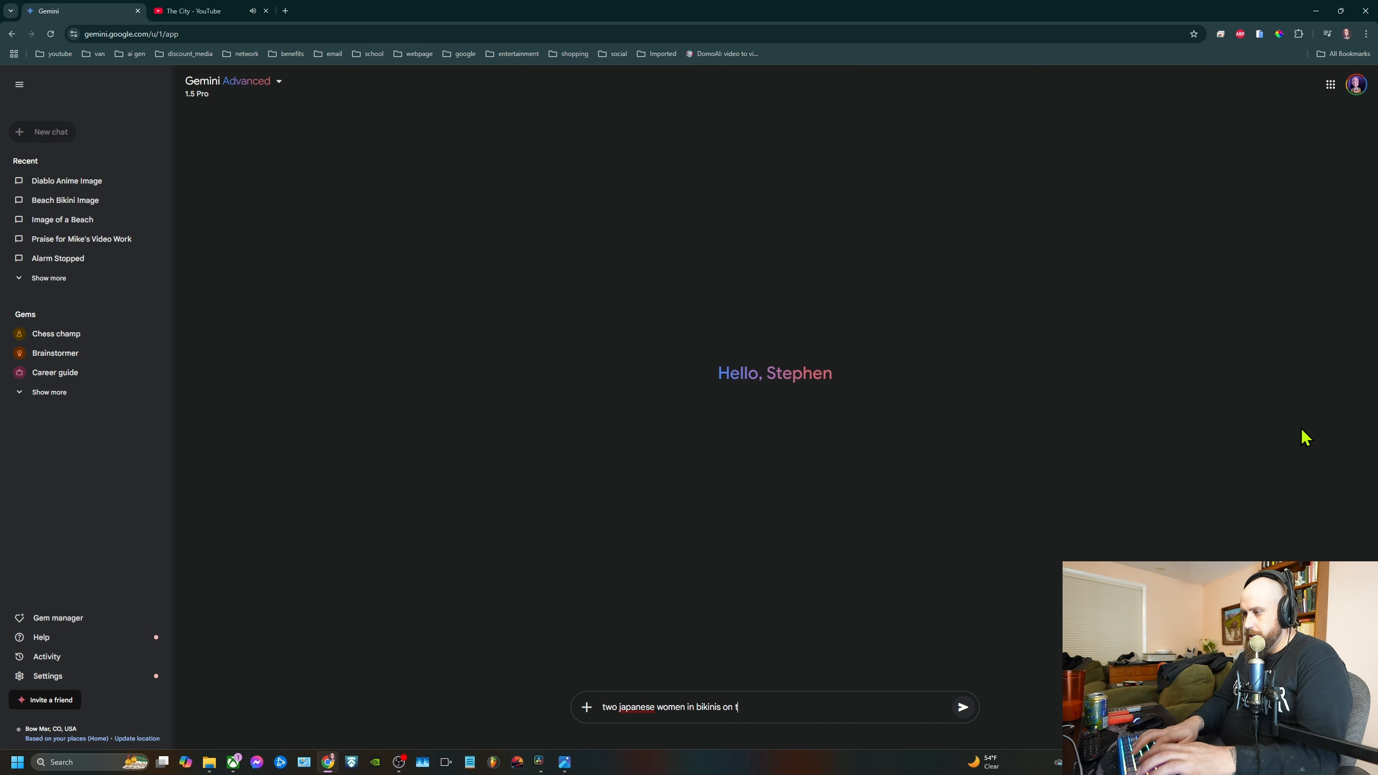
type("a ")
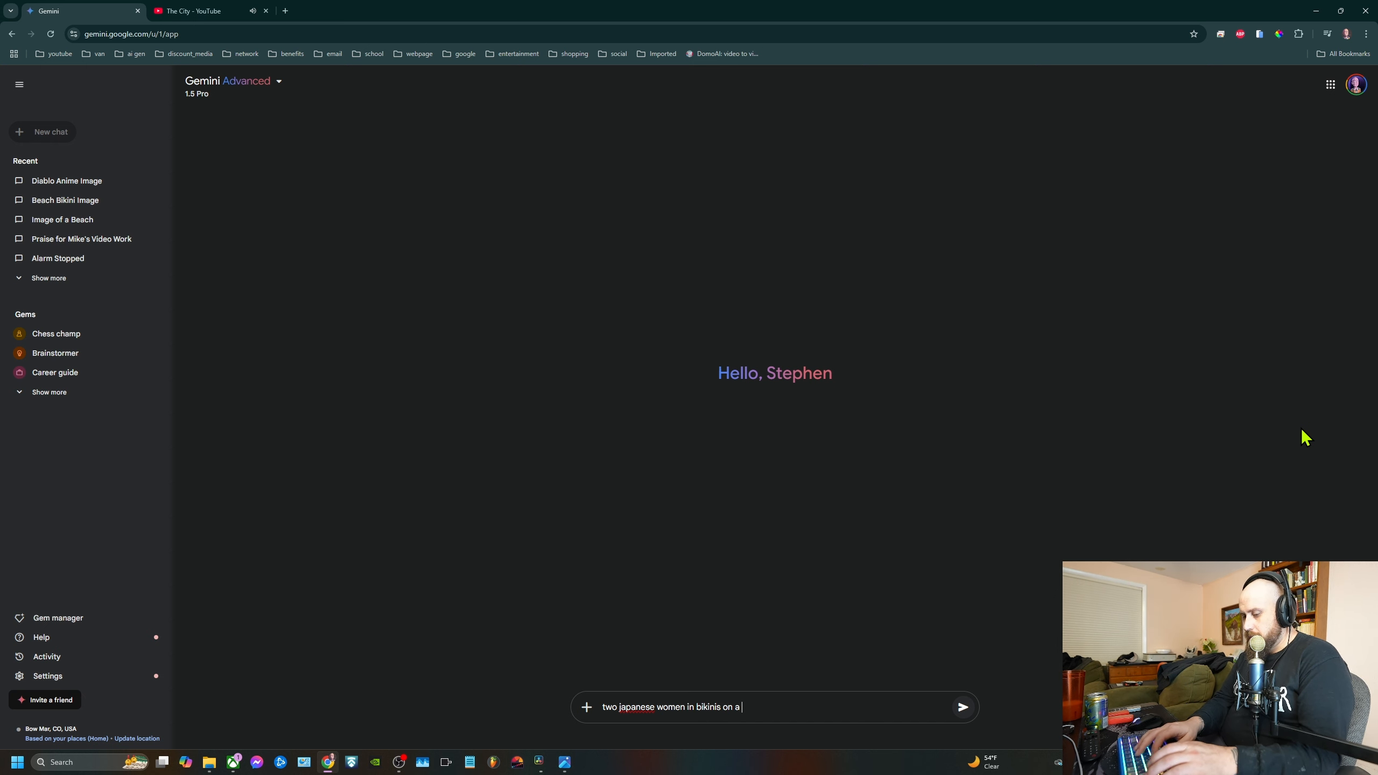
type("beach ho")
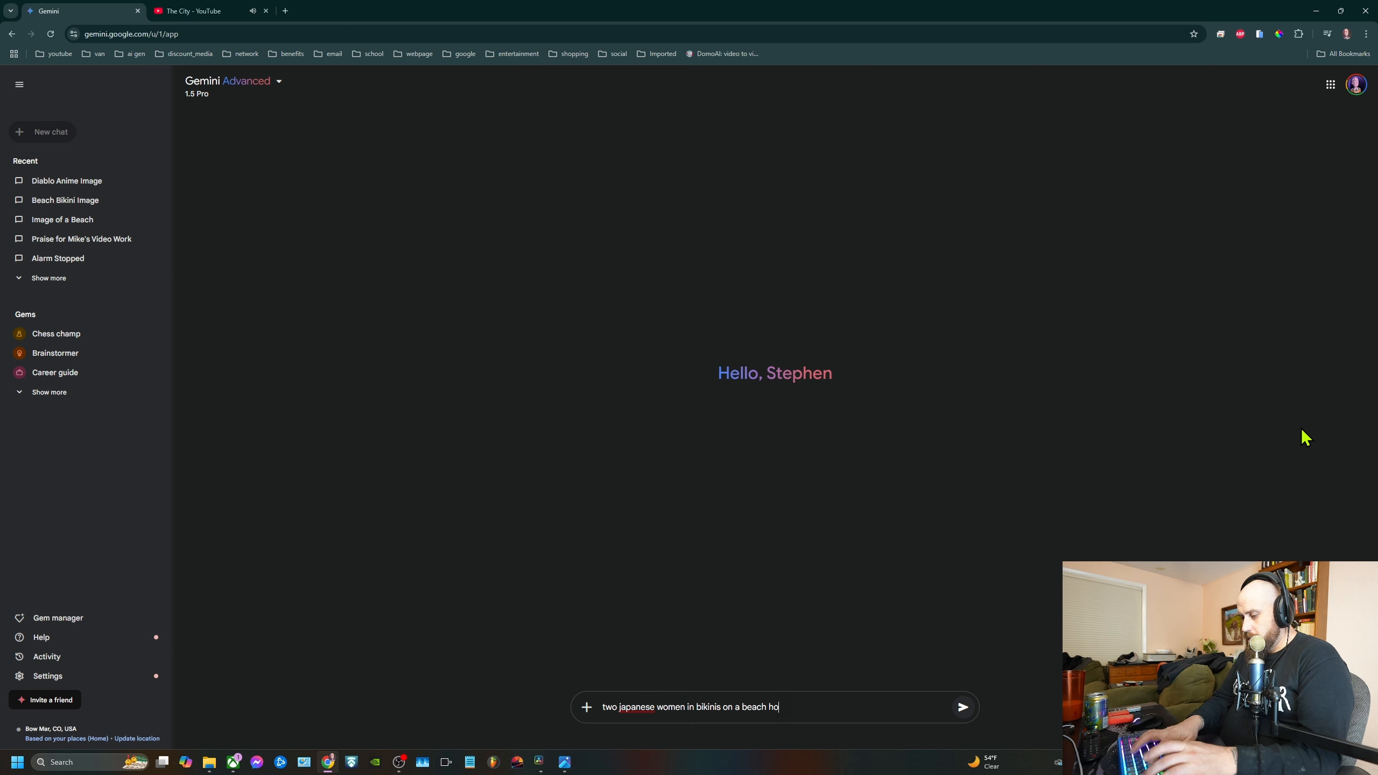
type("lding a s")
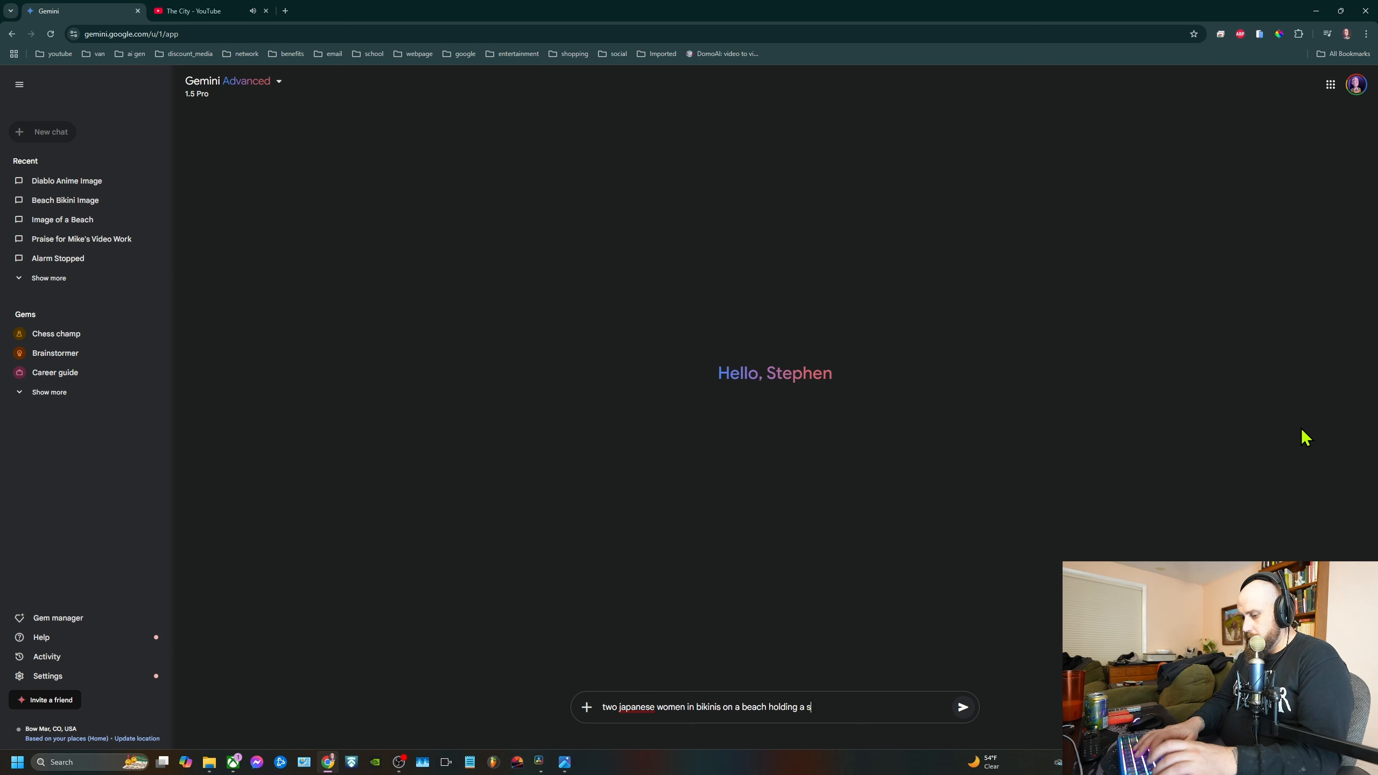
type("ign that says wa")
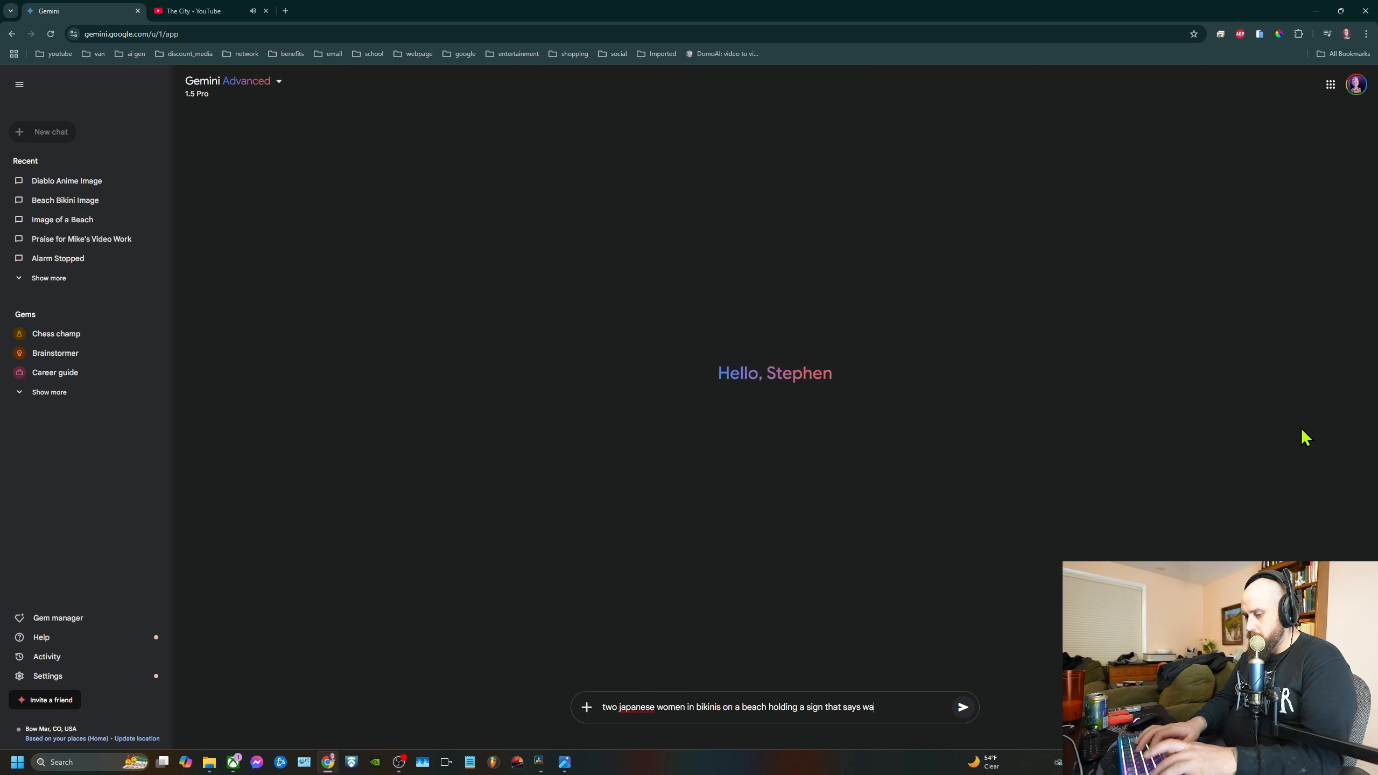
type("stedpadre")
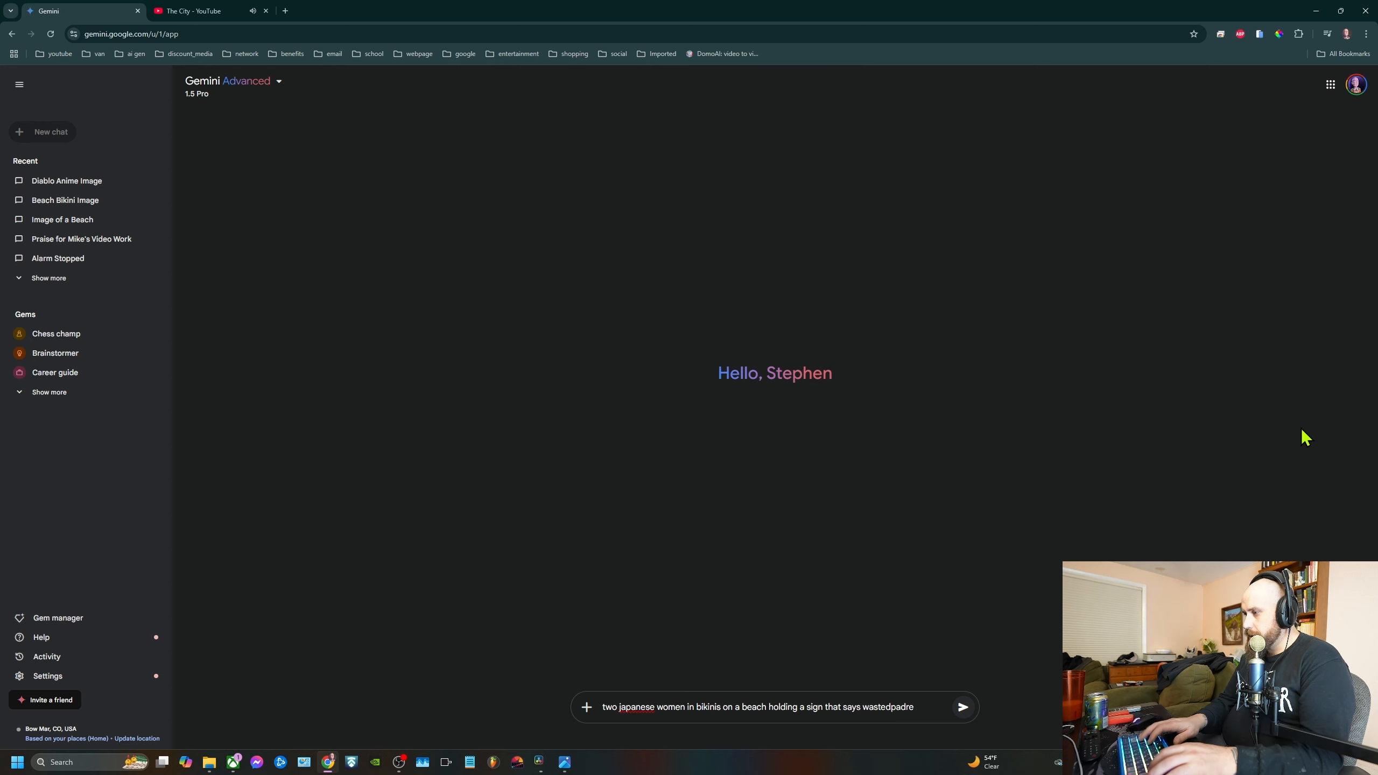
key("Return")
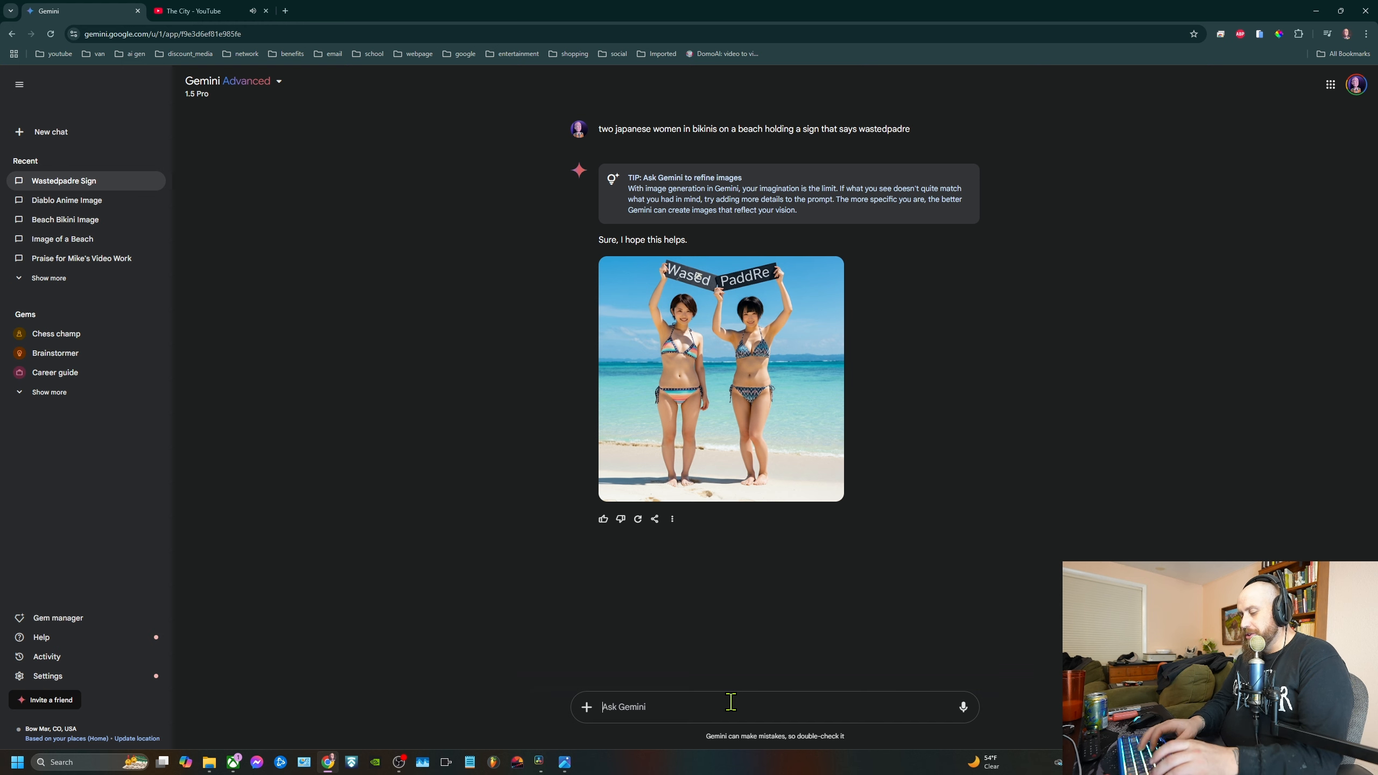
Submit the follow-up prompt "make sure the sign says wastedpadre" and inspect the revised image at enlarged size
type("make sur")
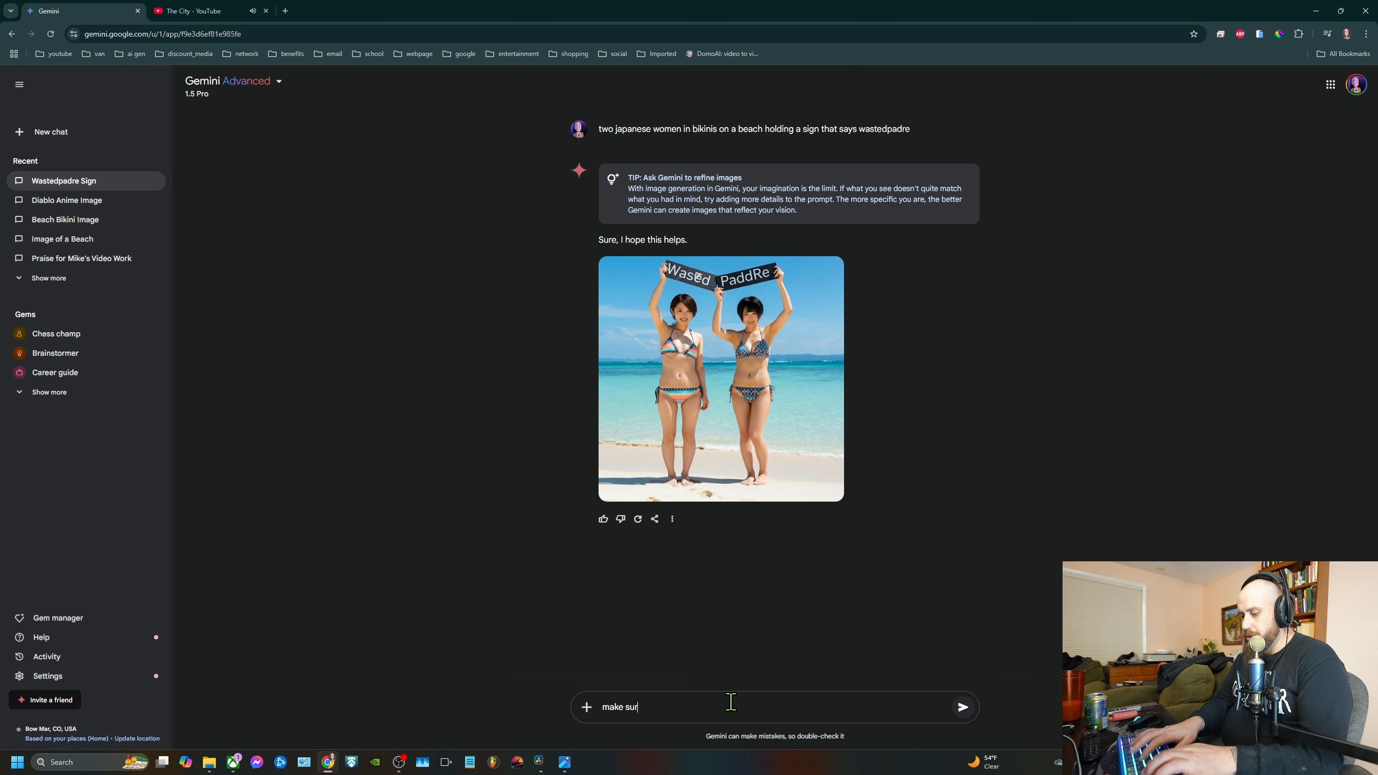
type("e the sign says")
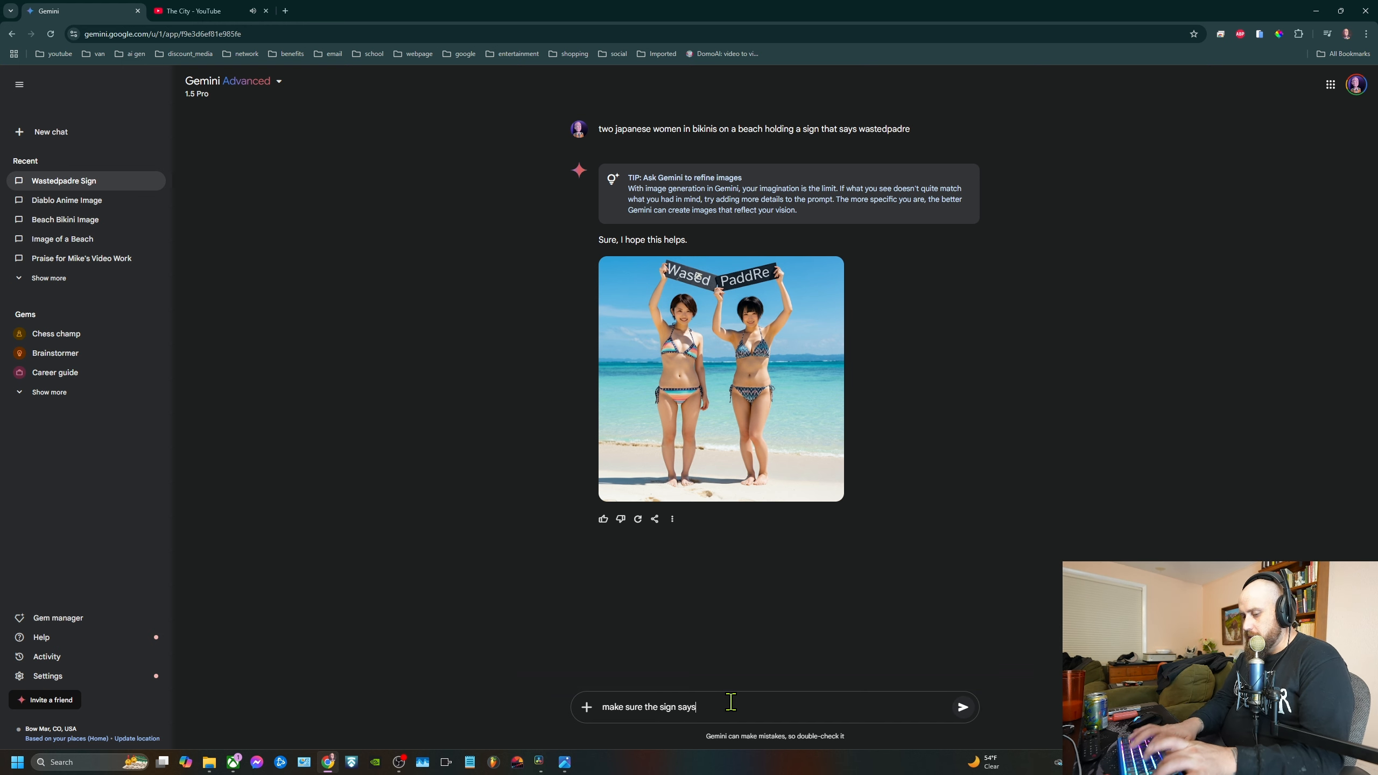
type(" wastedpadre")
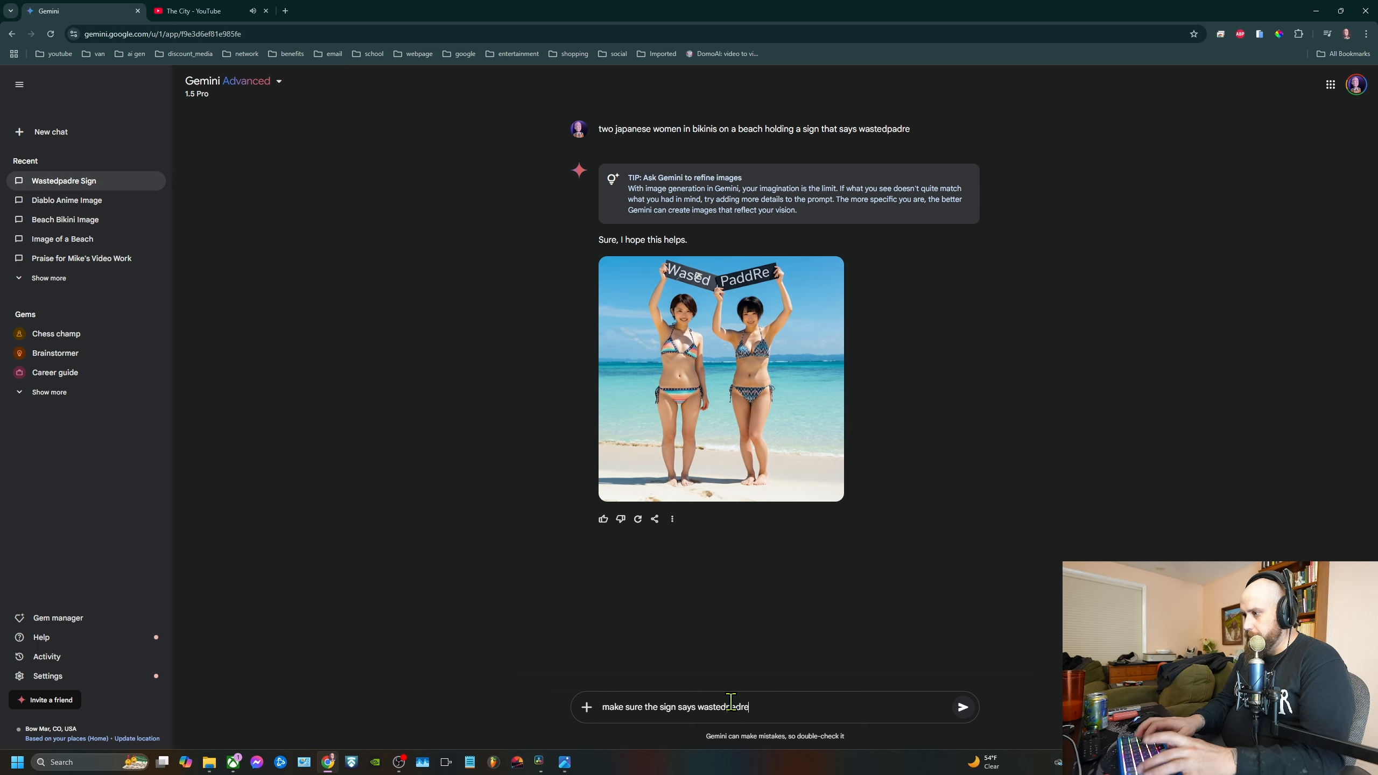
key("Return")
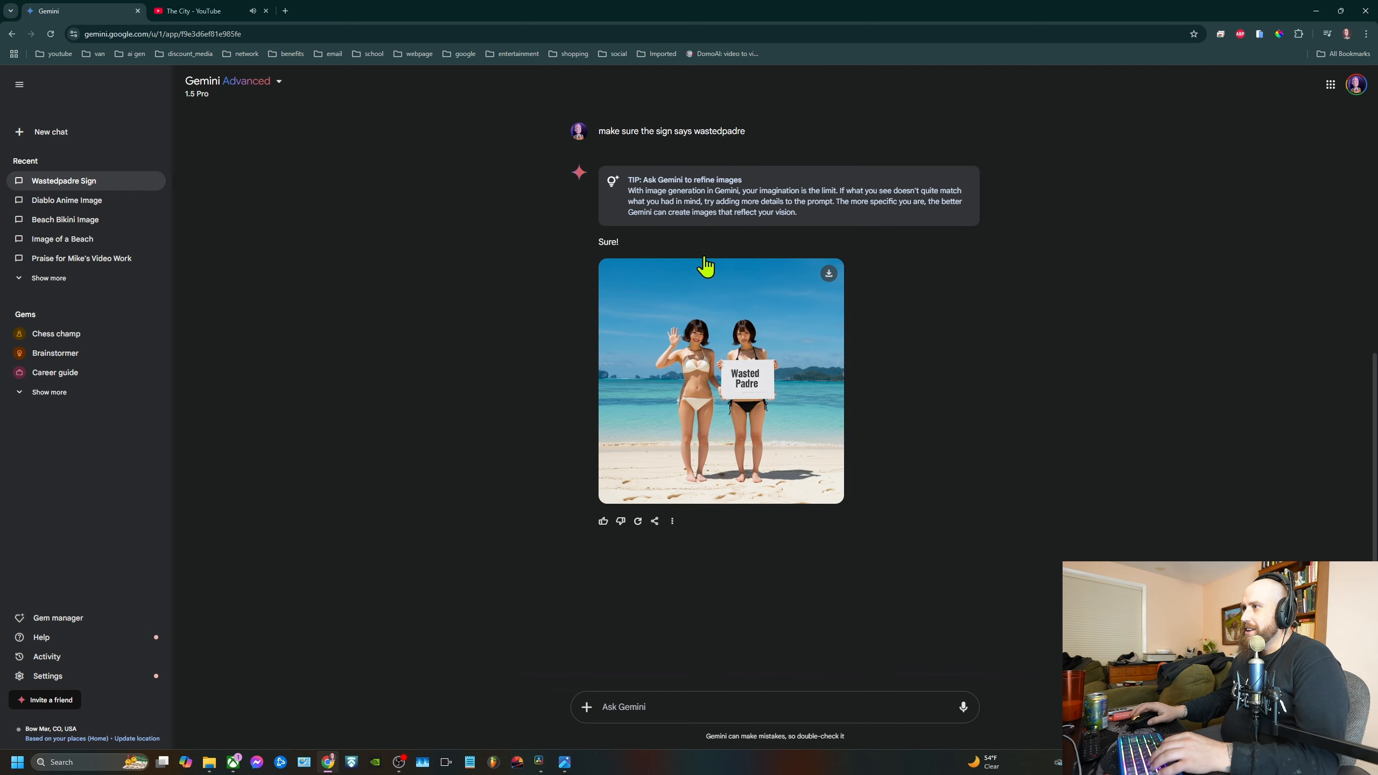
left_click(741, 372)
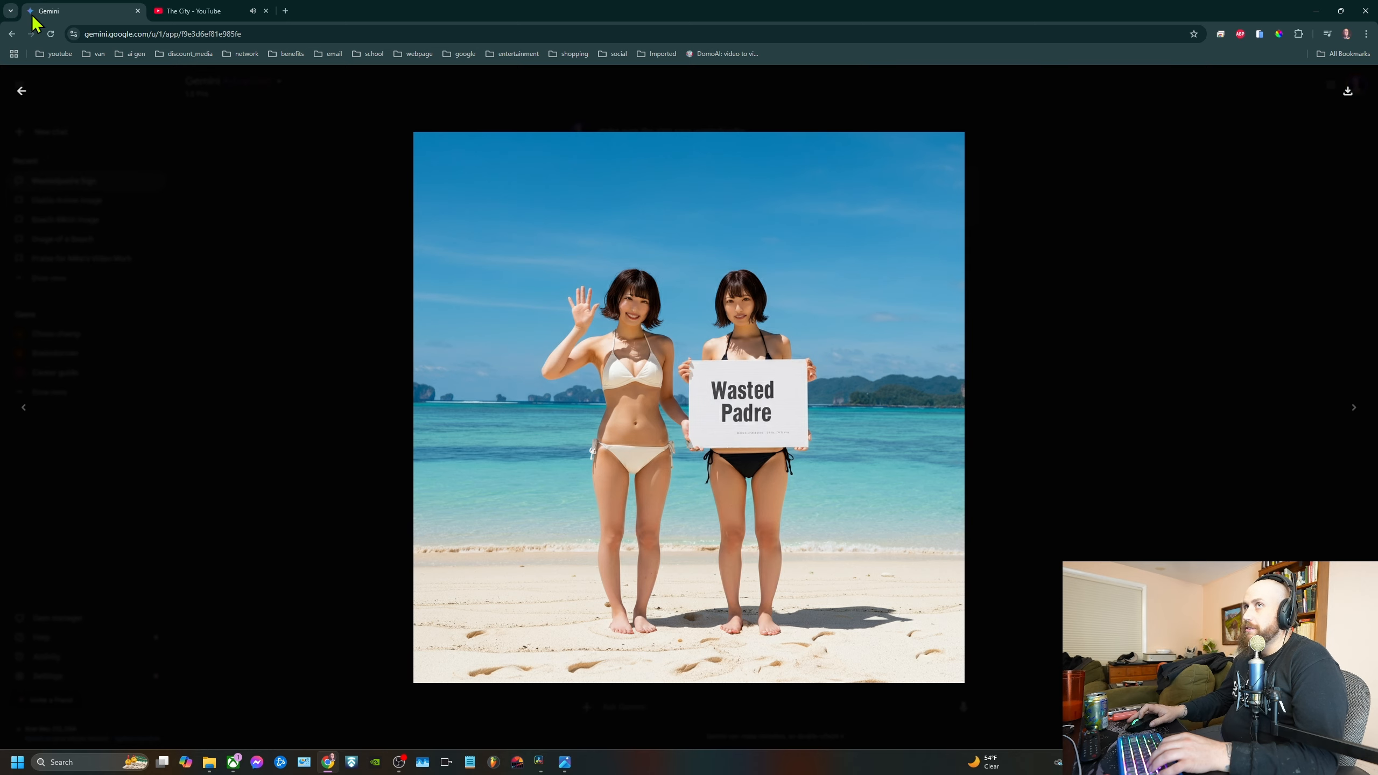
left_click(20, 92)
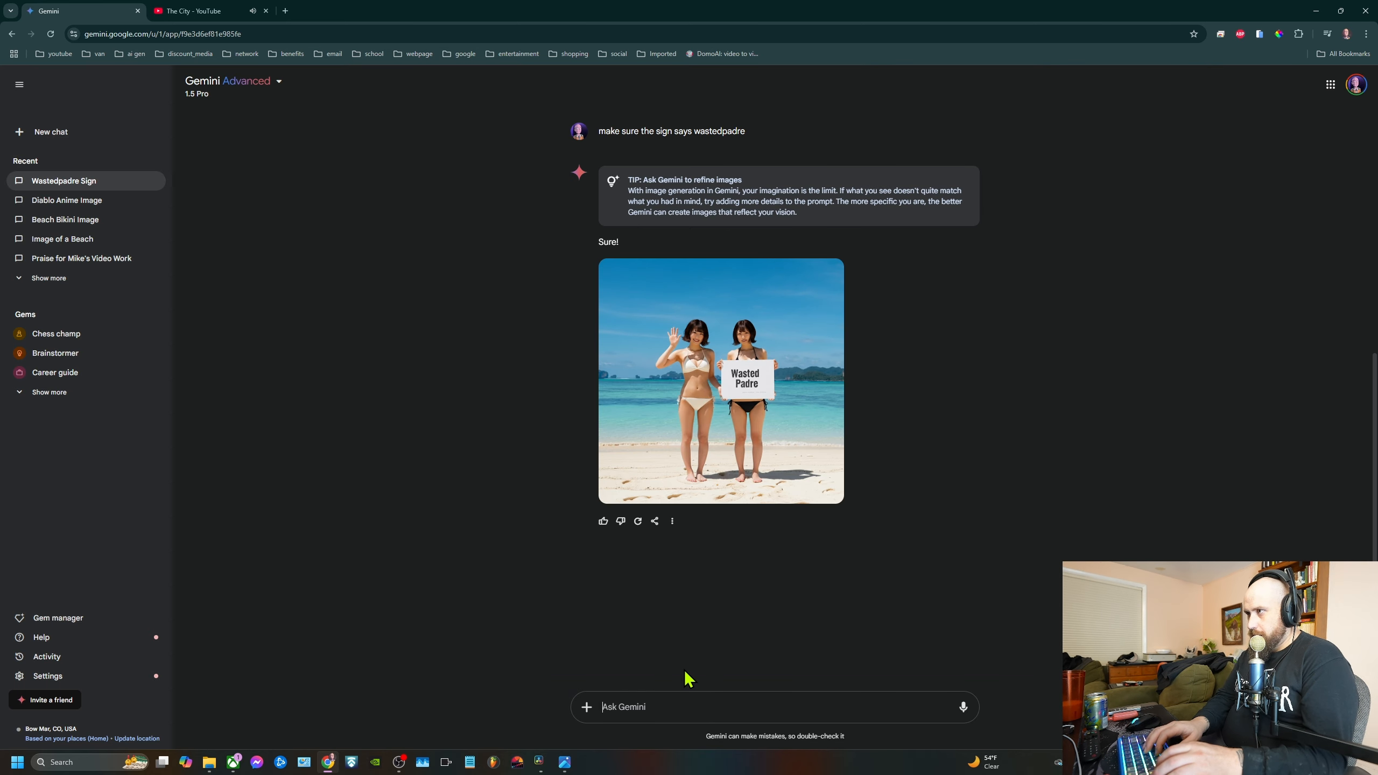
Refine the image with the prompt "make the sign hand written and add snow on the beach"
type("make the ")
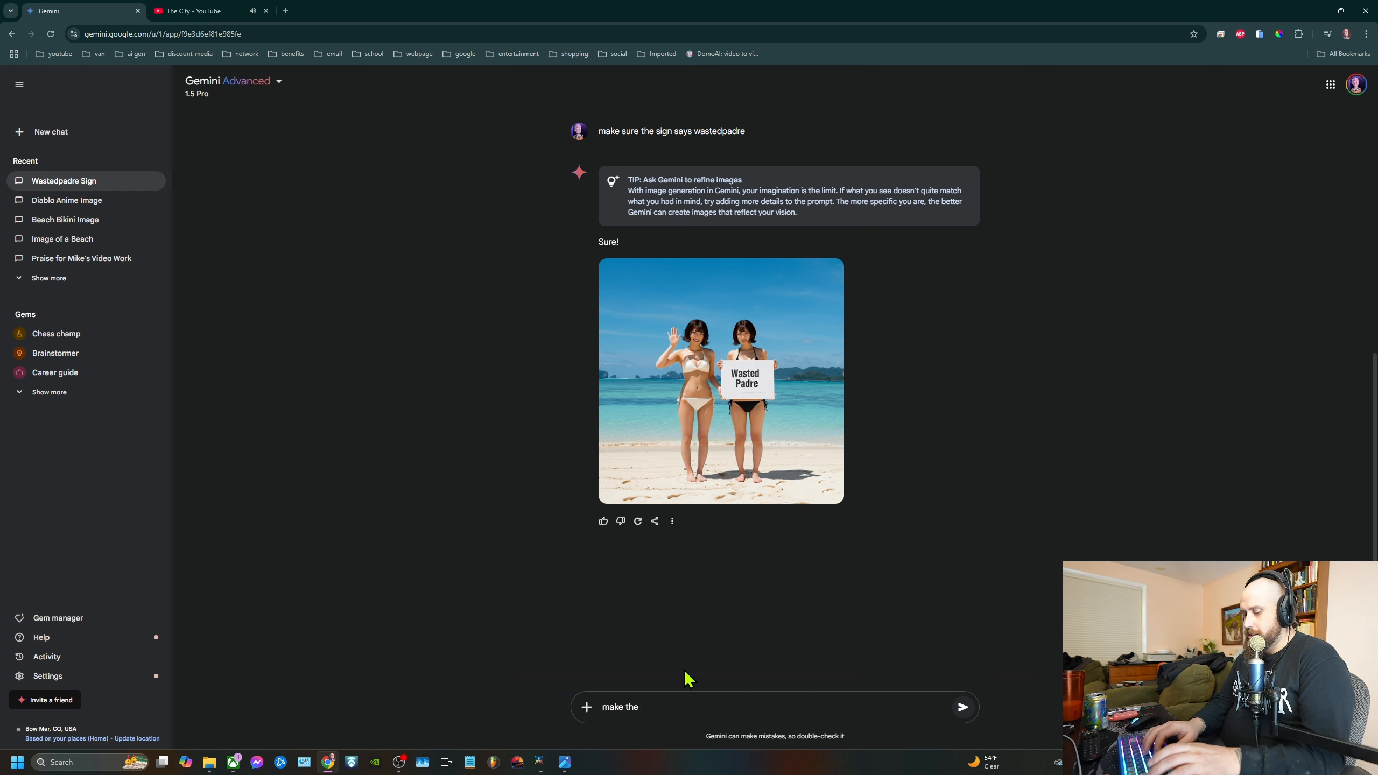
type("sign ")
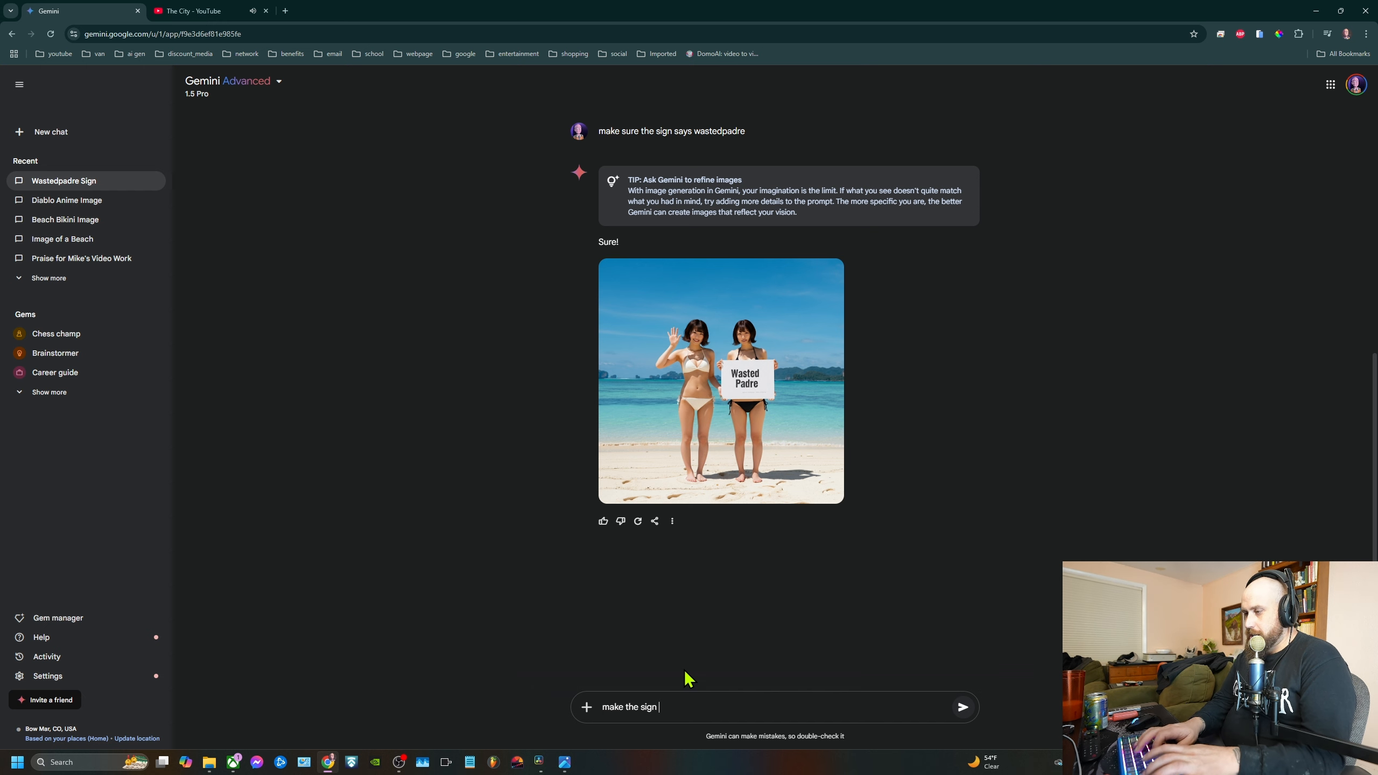
type("hand written")
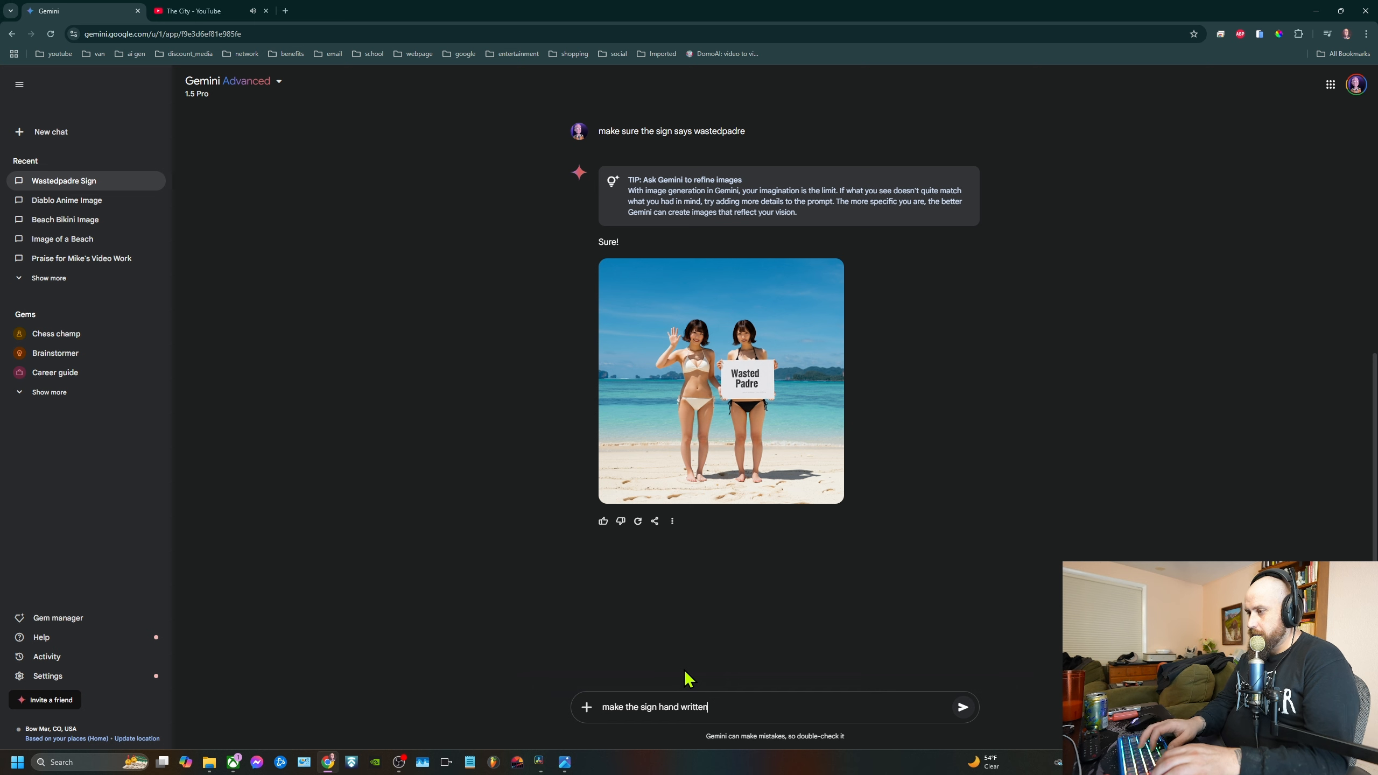
type(" and ")
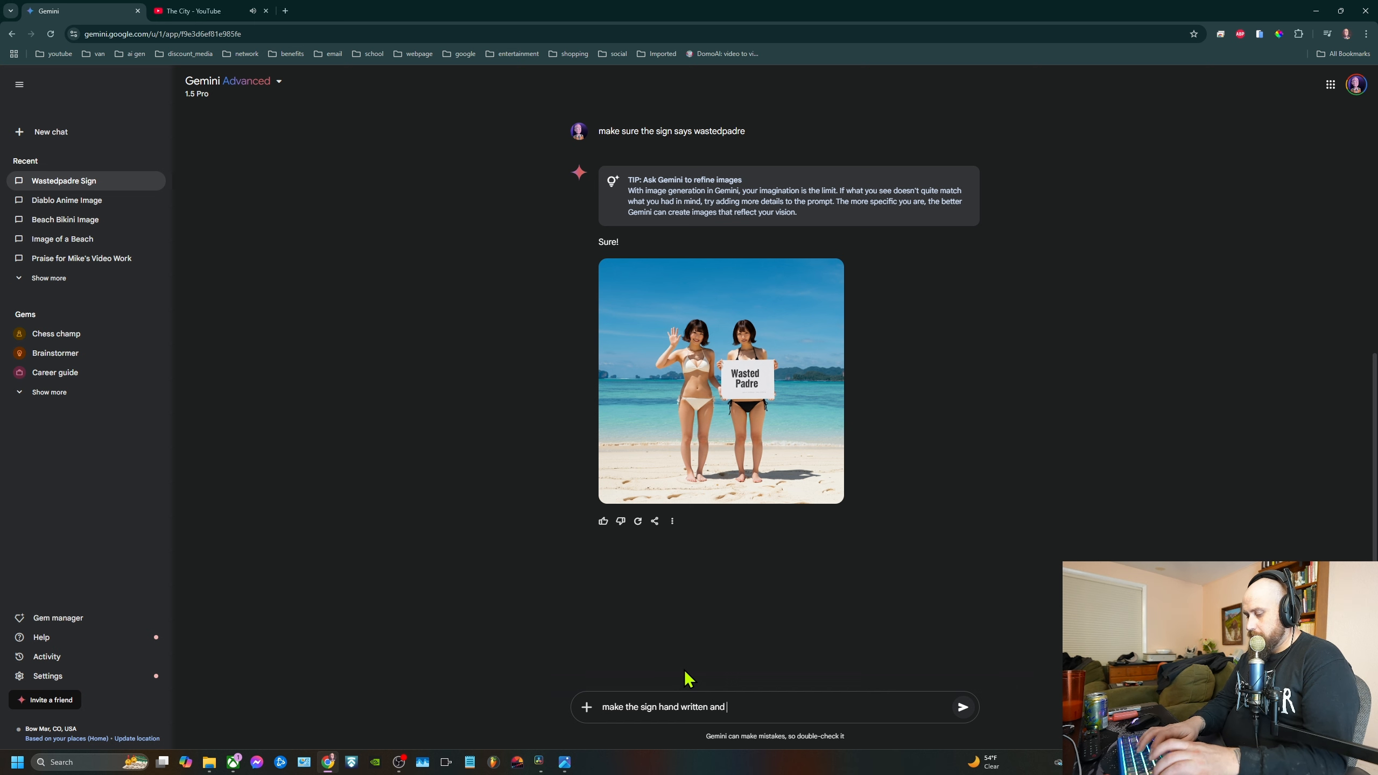
type("add snow")
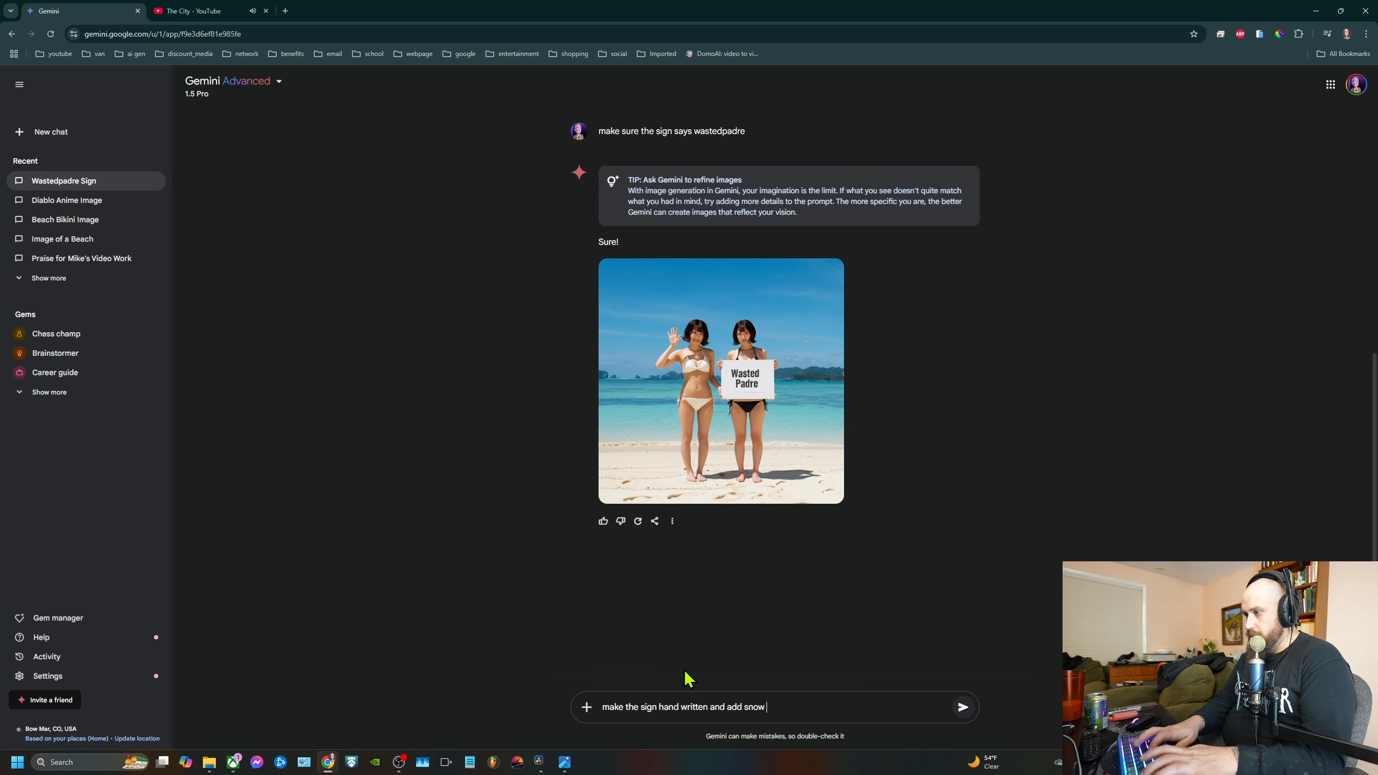
type(" in the")
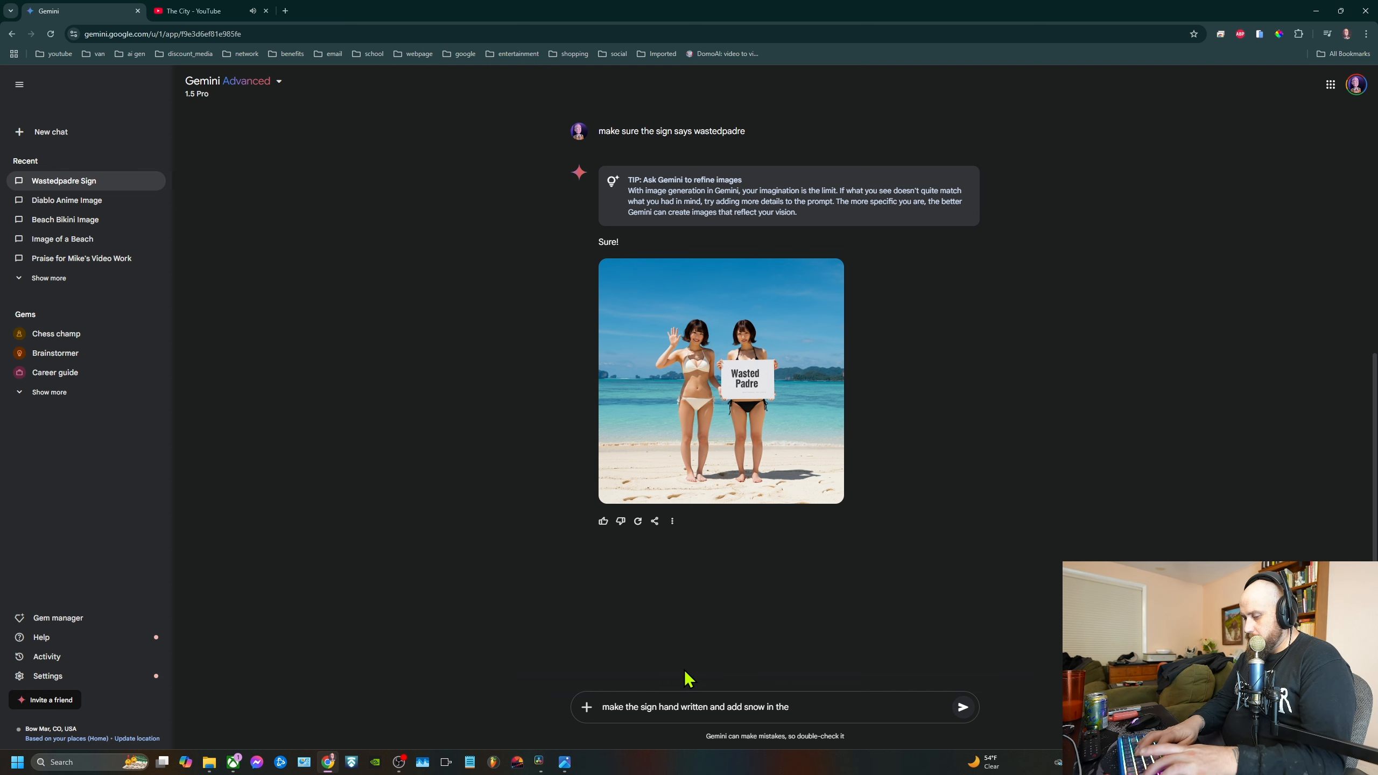
key("BackSpace")
key("BackSpace")
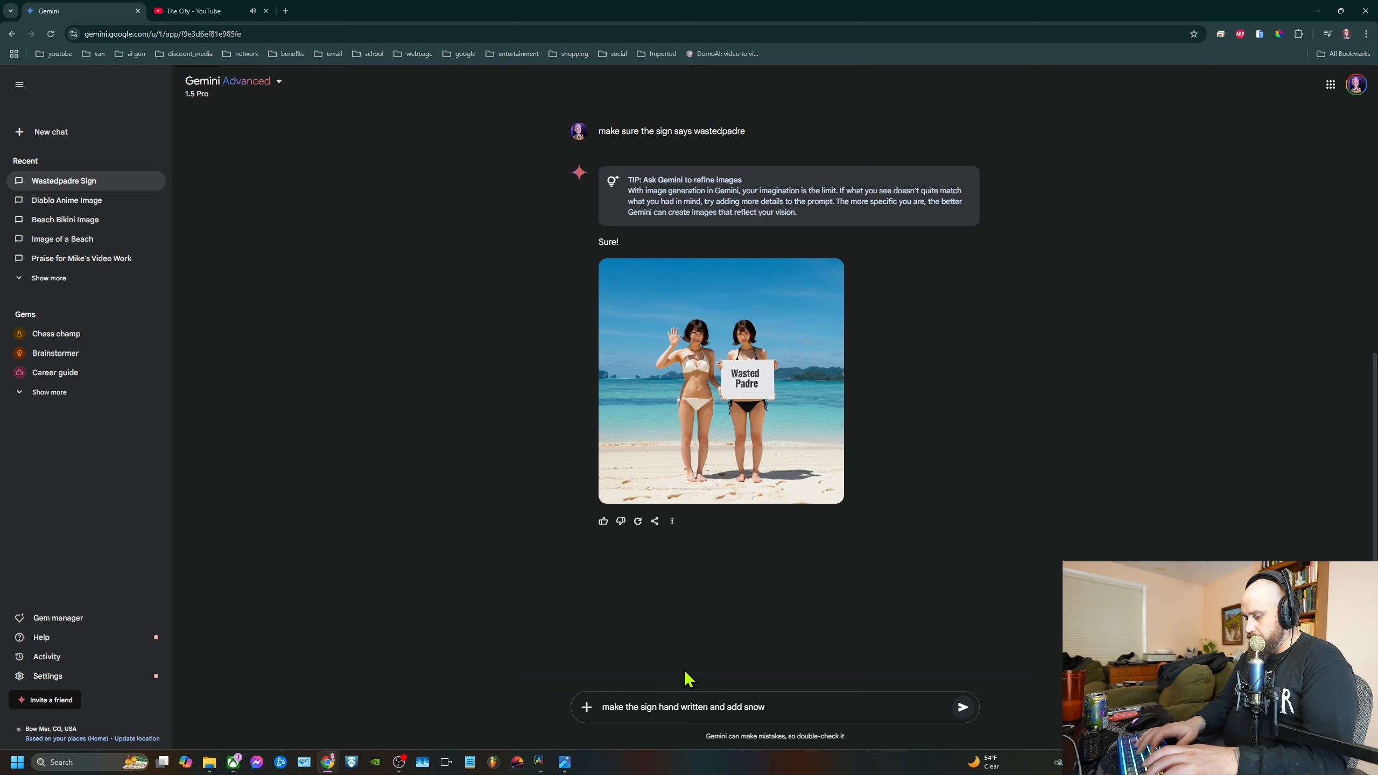
type("on the beach")
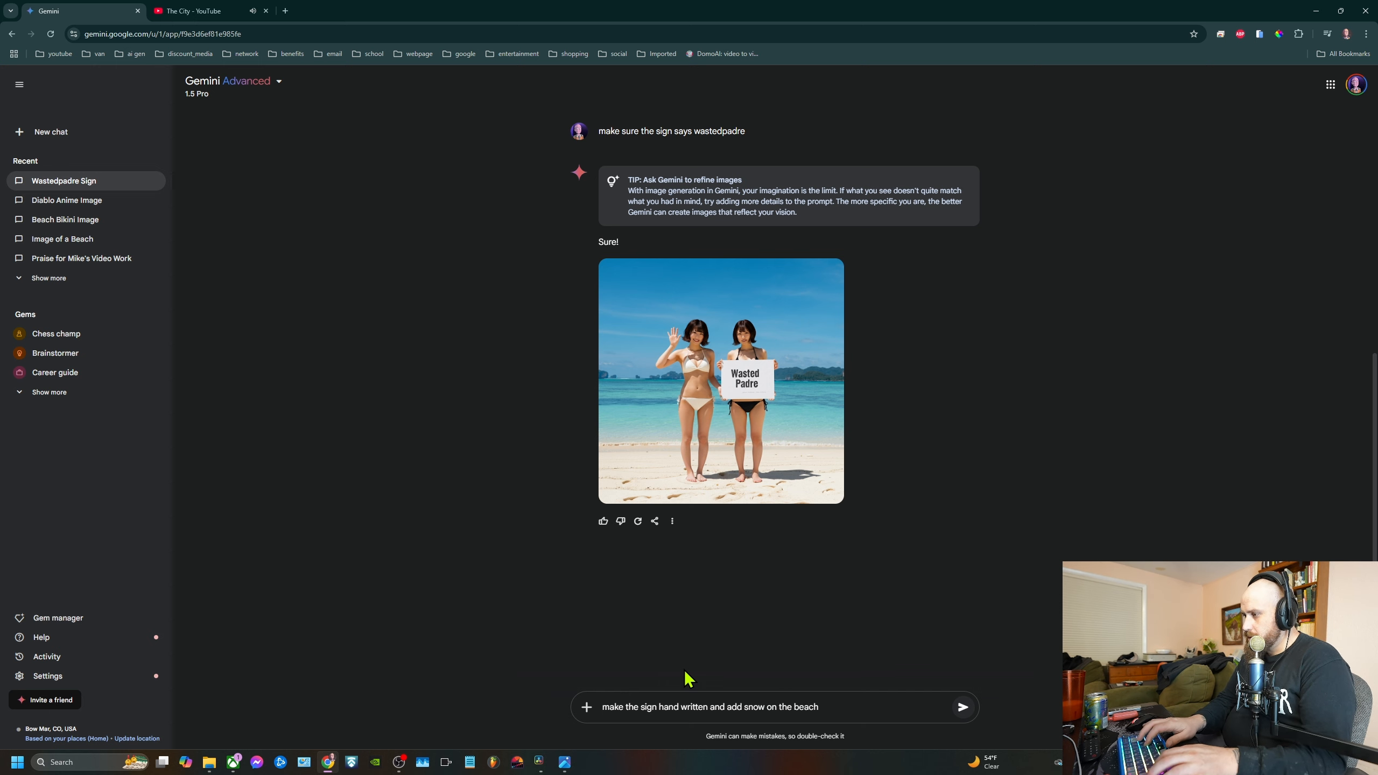
key("Return")
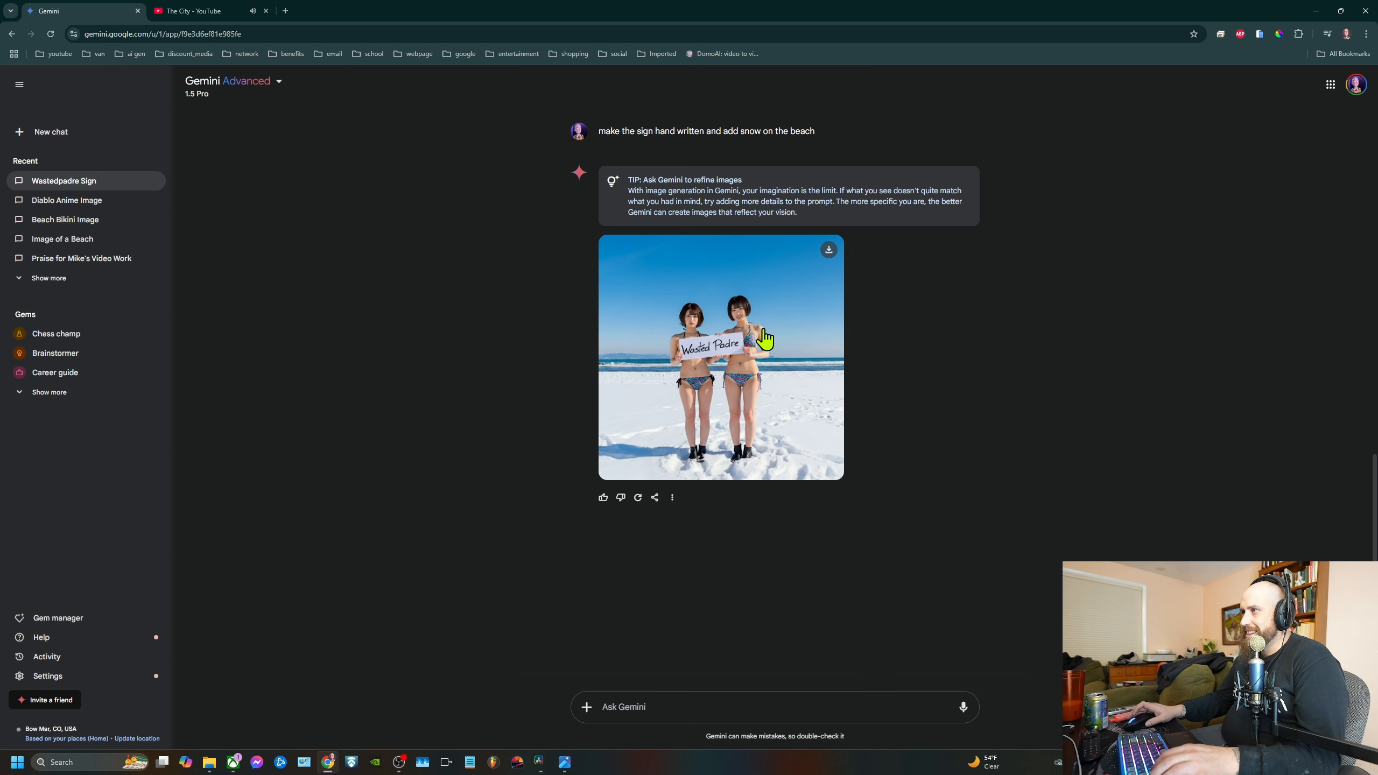
Inspect the snowy beach image at enlarged size and return to the chat
left_click(917, 702)
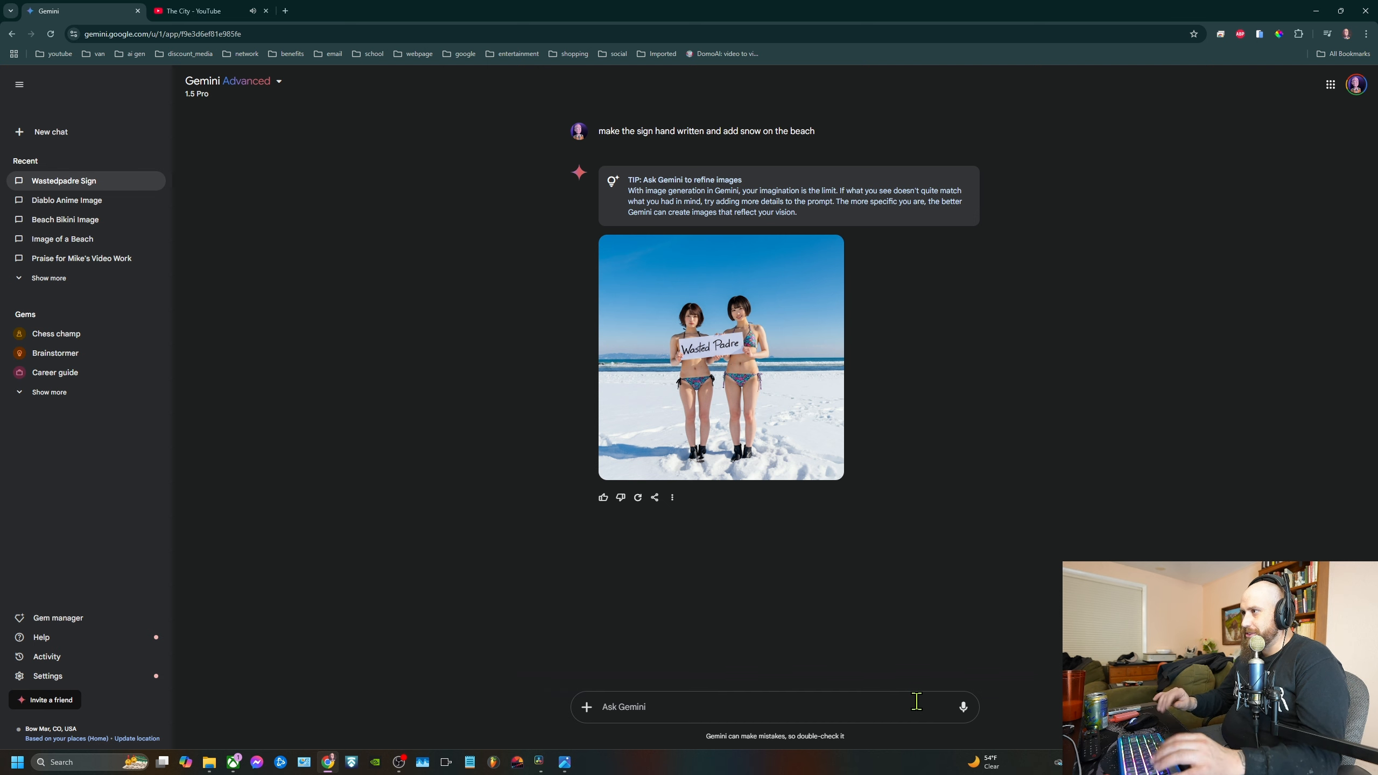
left_click(727, 359)
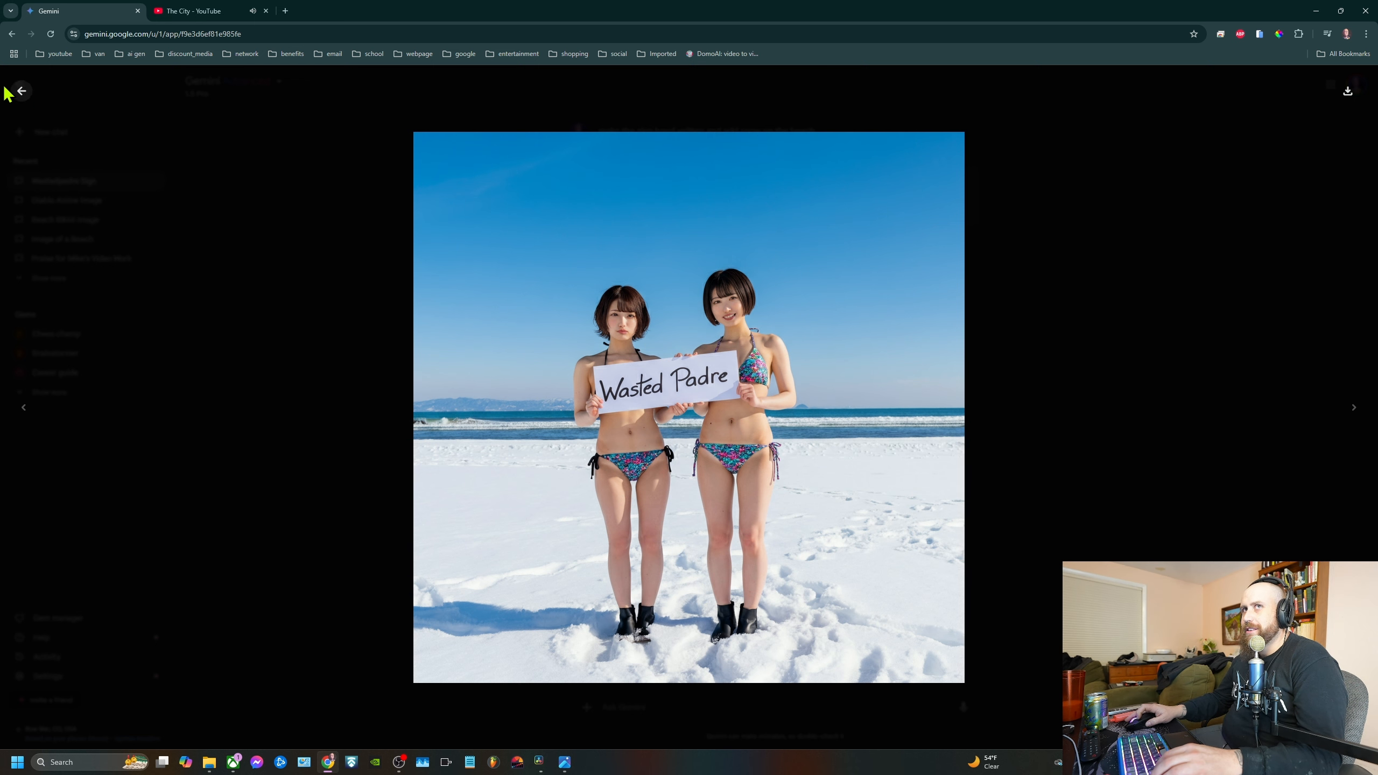
left_click(22, 100)
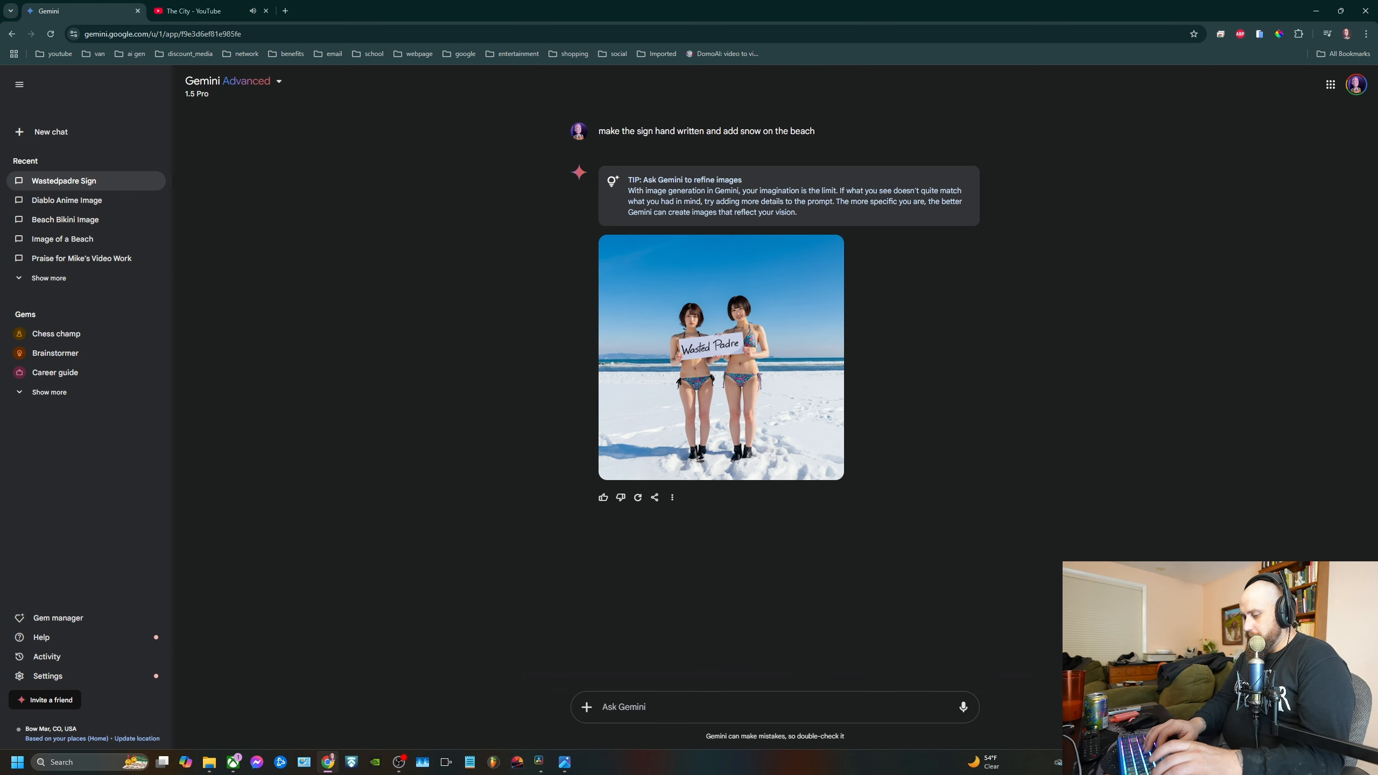
Submit the follow-up prompt "make sure there are no extra limbs and make sure their eyes look natural"
type("make sure ")
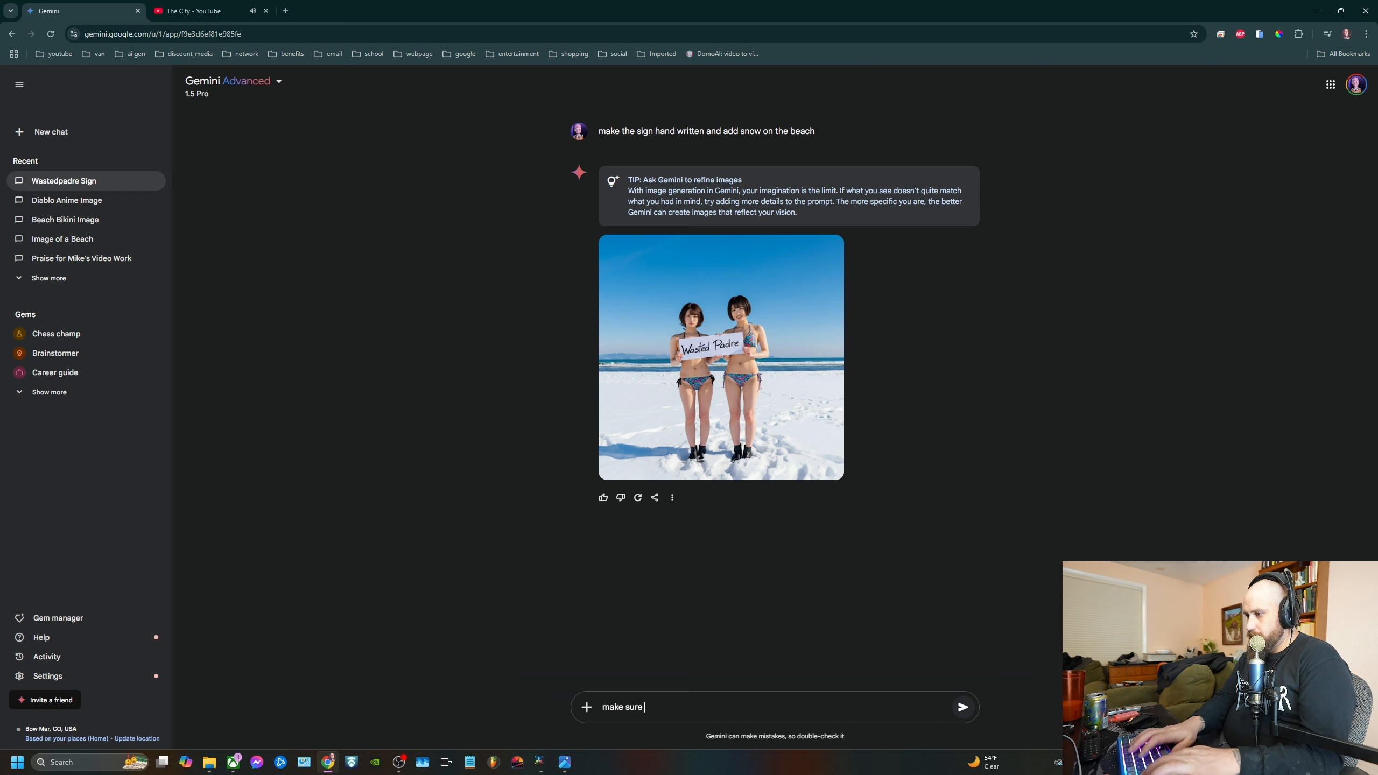
type("the")
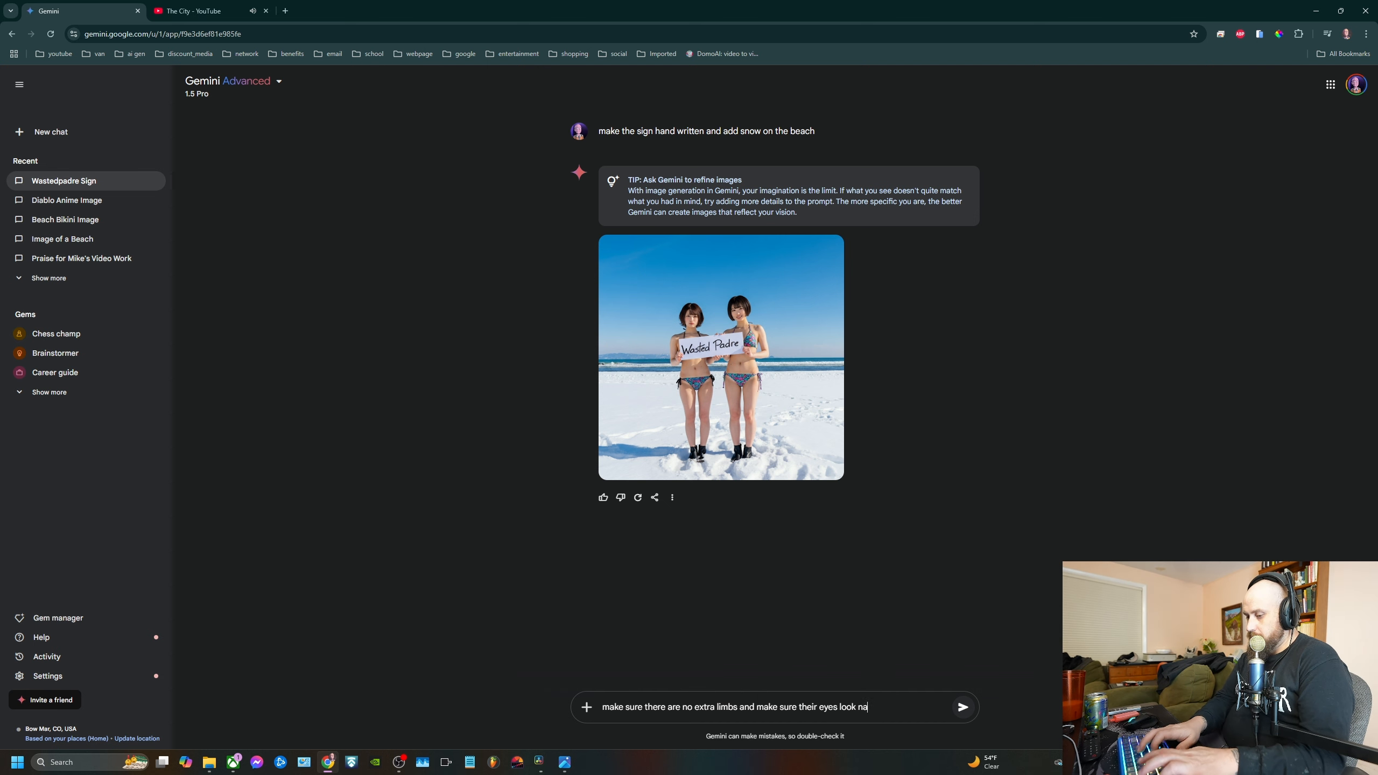
key("Return")
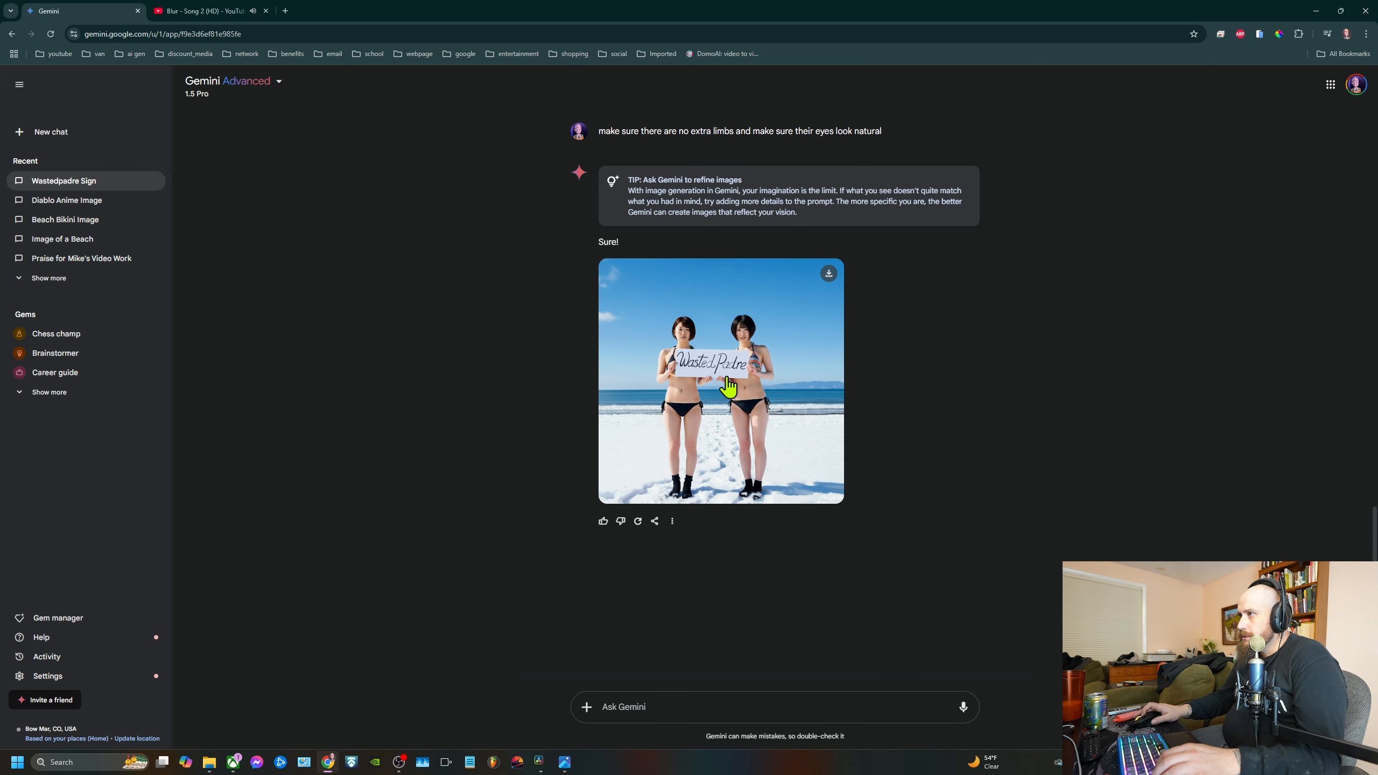
Enlarge the newest generated image, download it at full size and return to the chat
left_click(729, 384)
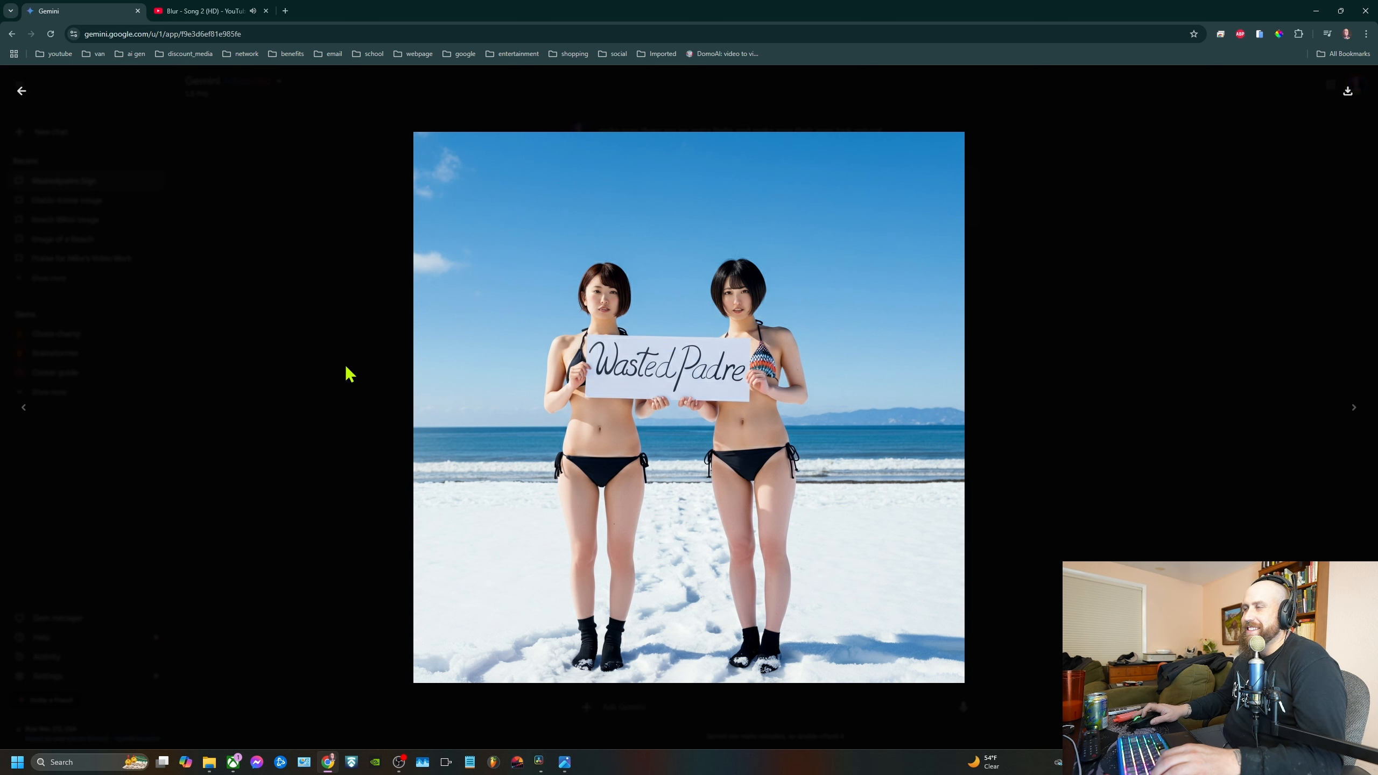
left_click(1348, 90)
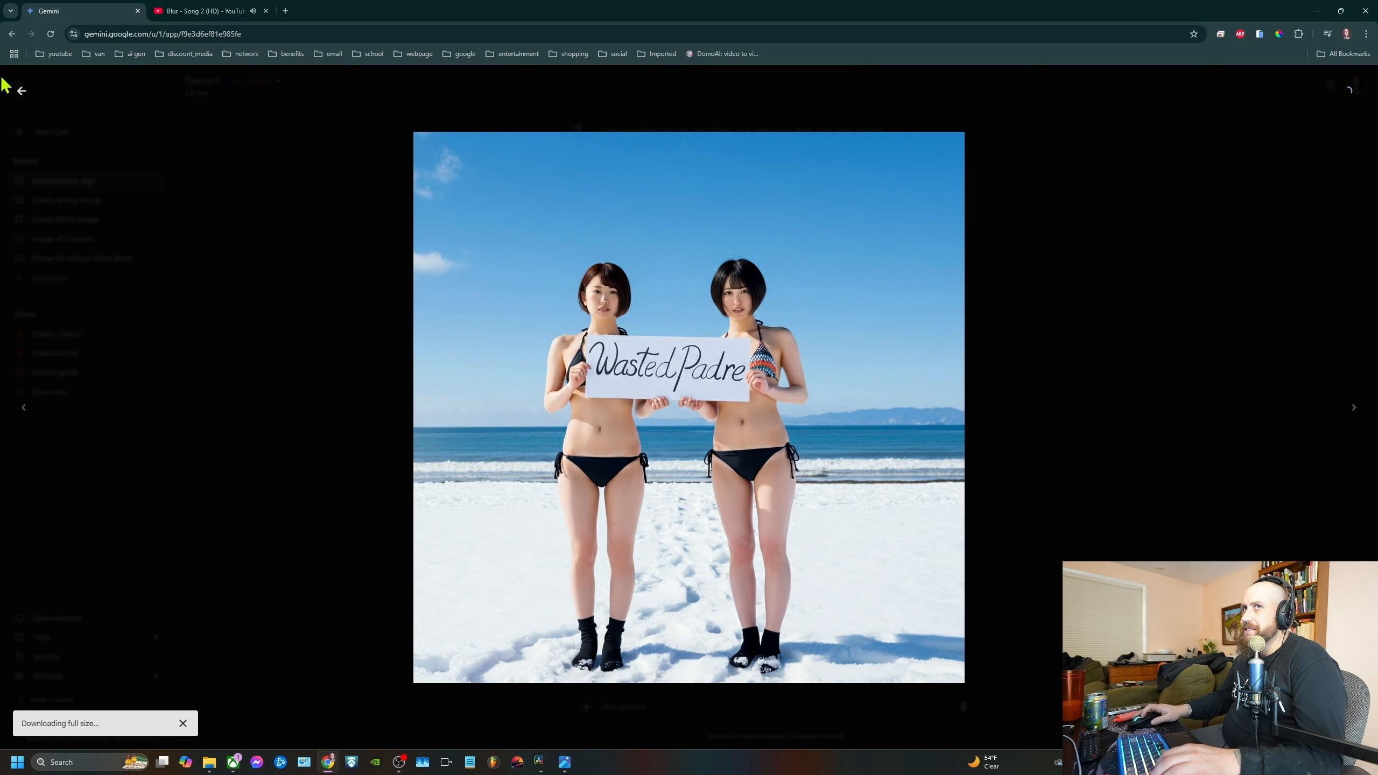
left_click(21, 91)
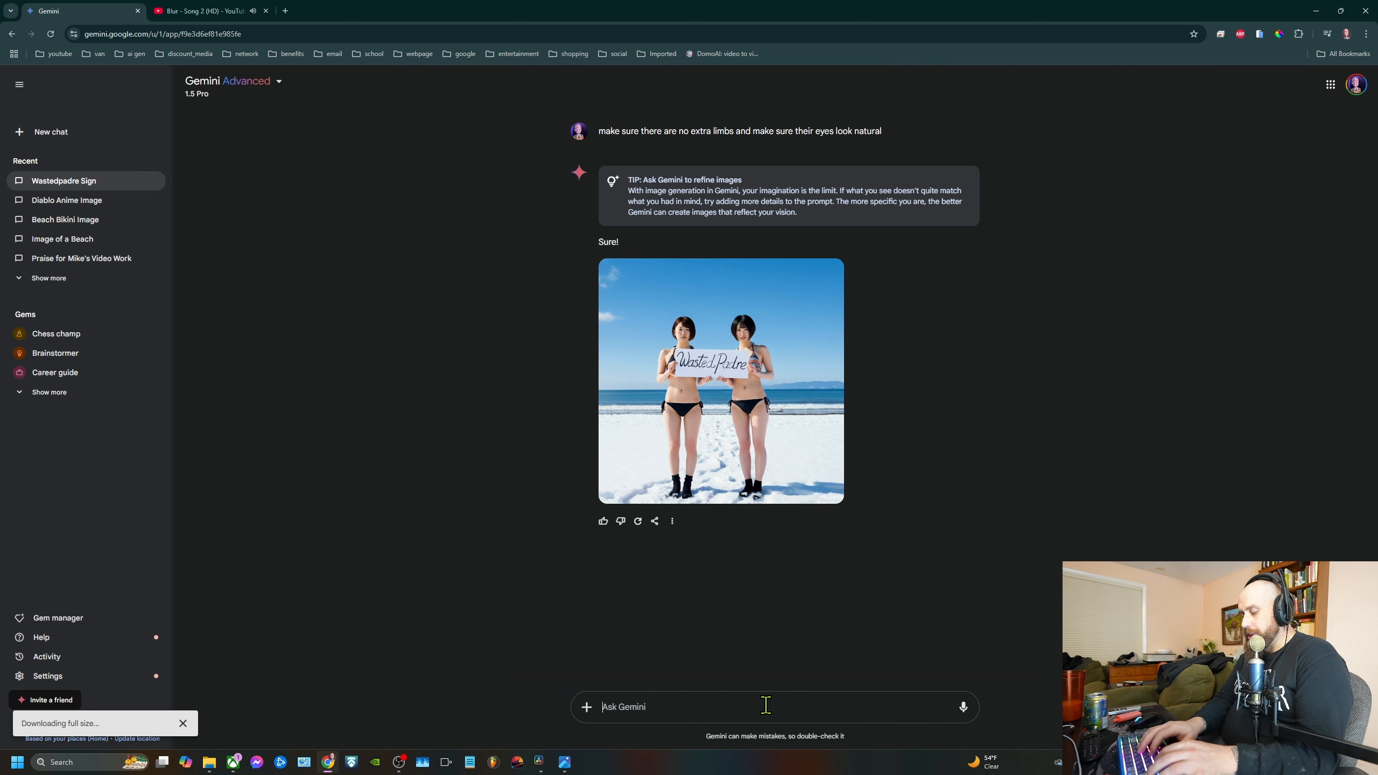
Submit the follow-up prompt "make them more buxom" to refine the generated image
type("make")
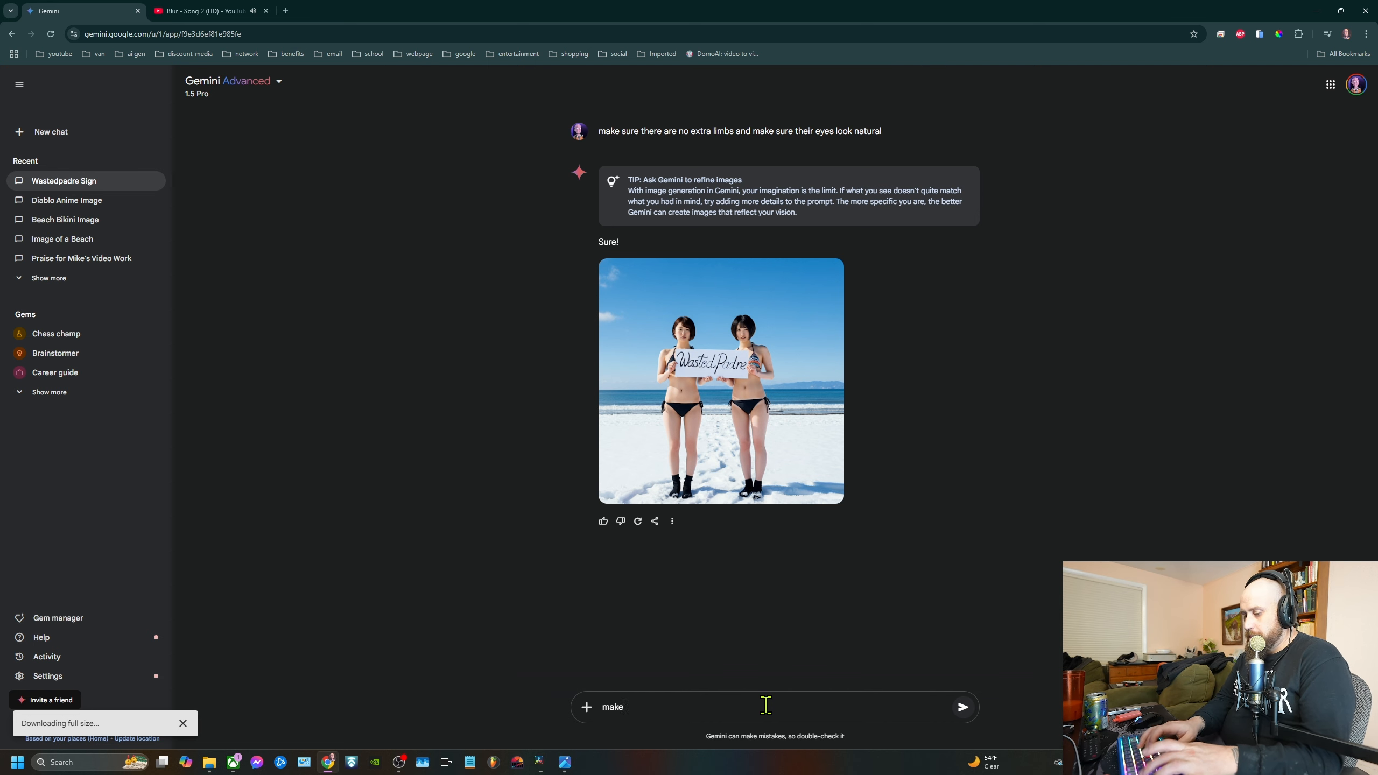
type(" them more")
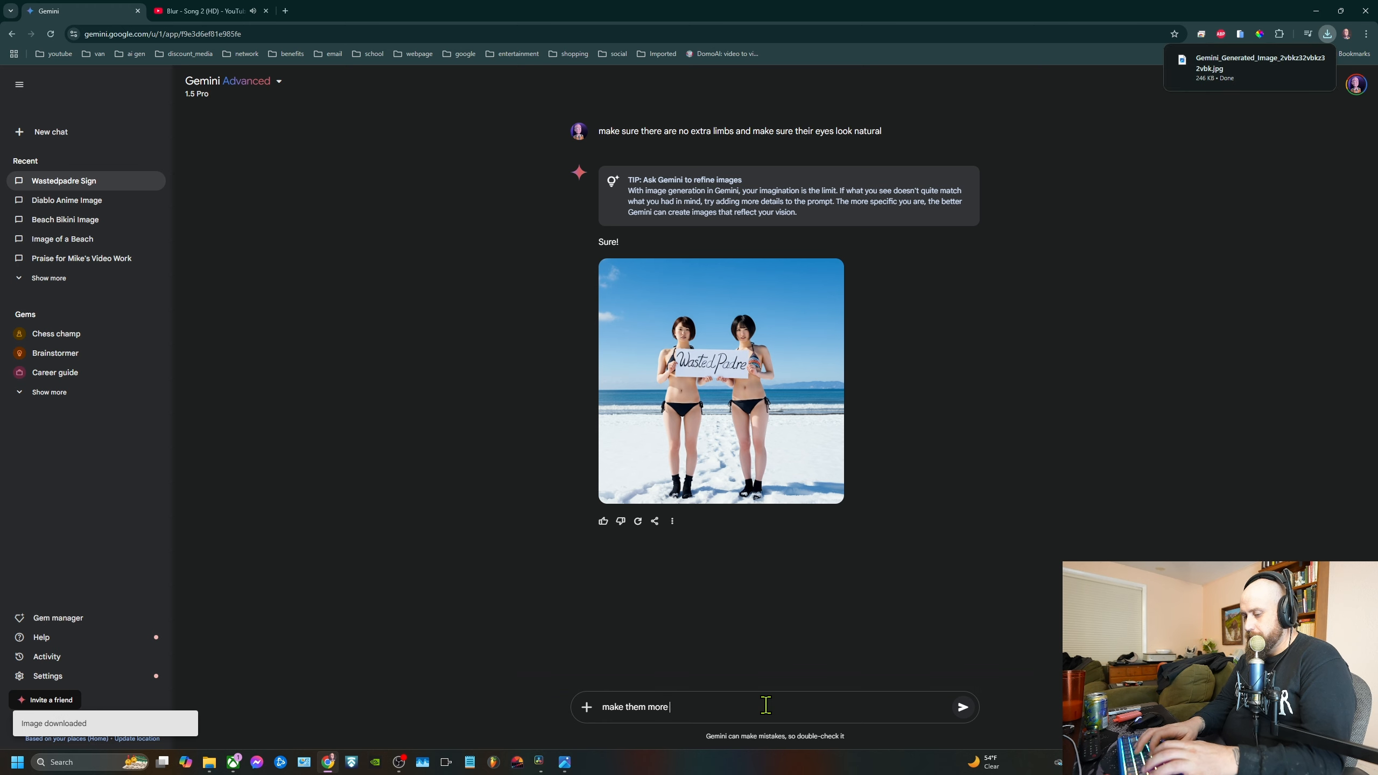
type(" buox")
key("BackSpace")
key("BackSpace")
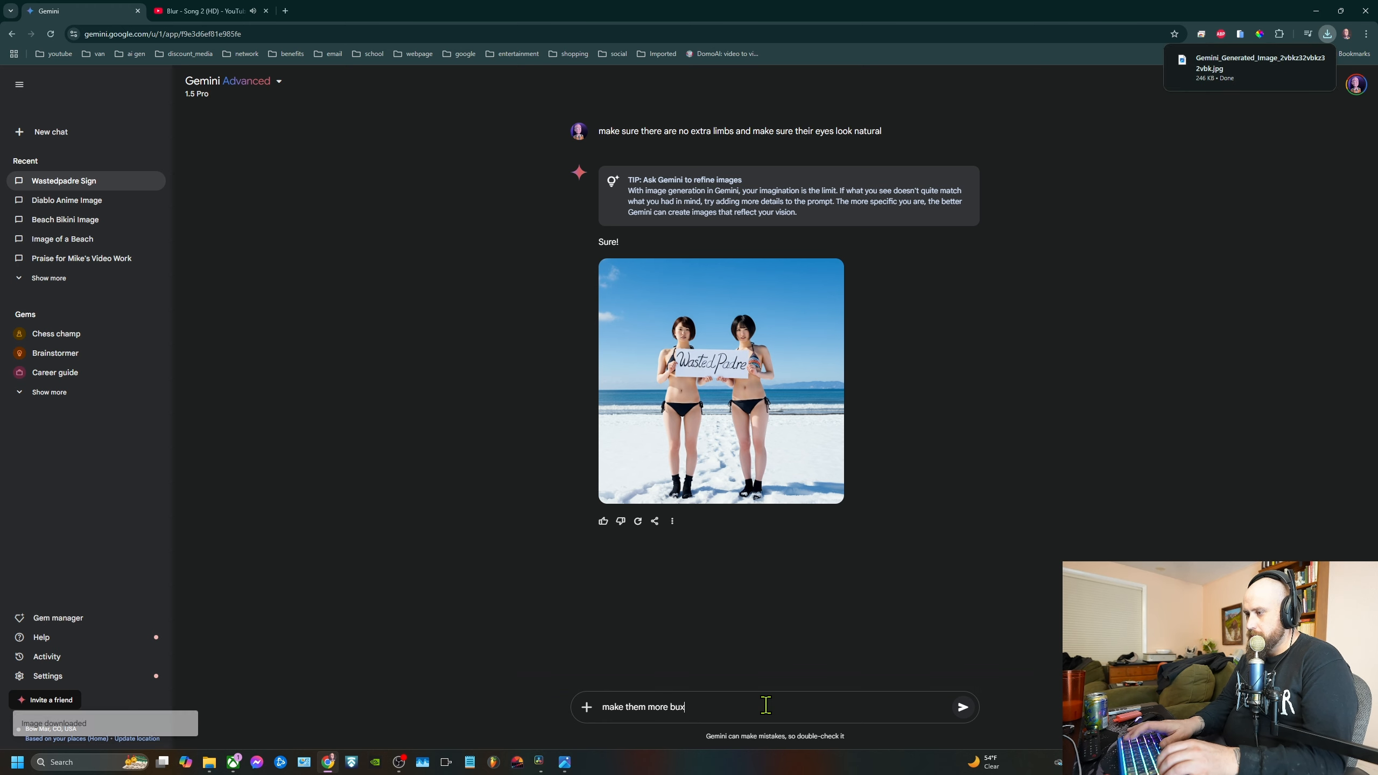
type("xom")
key("Return")
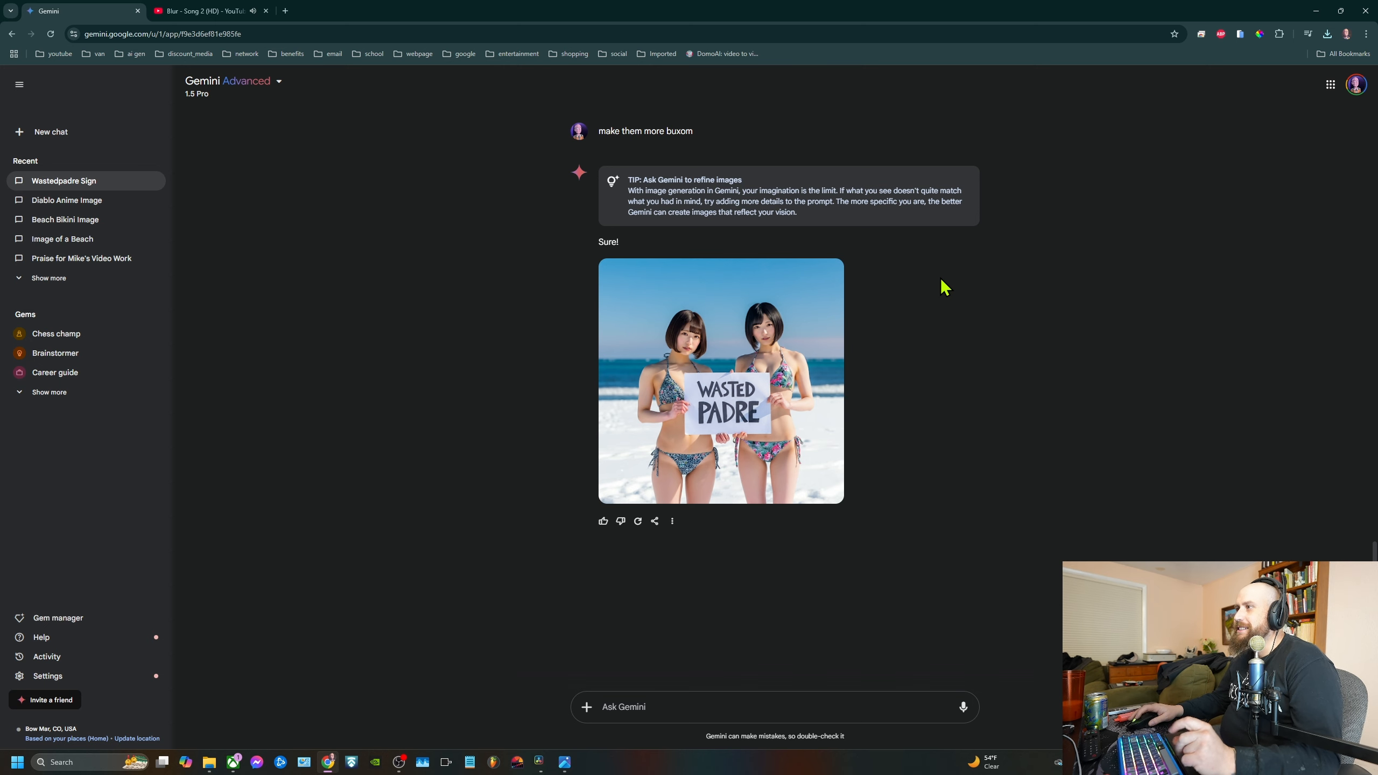
Download the newest generated image at full size and switch to Photoshop
left_click(829, 274)
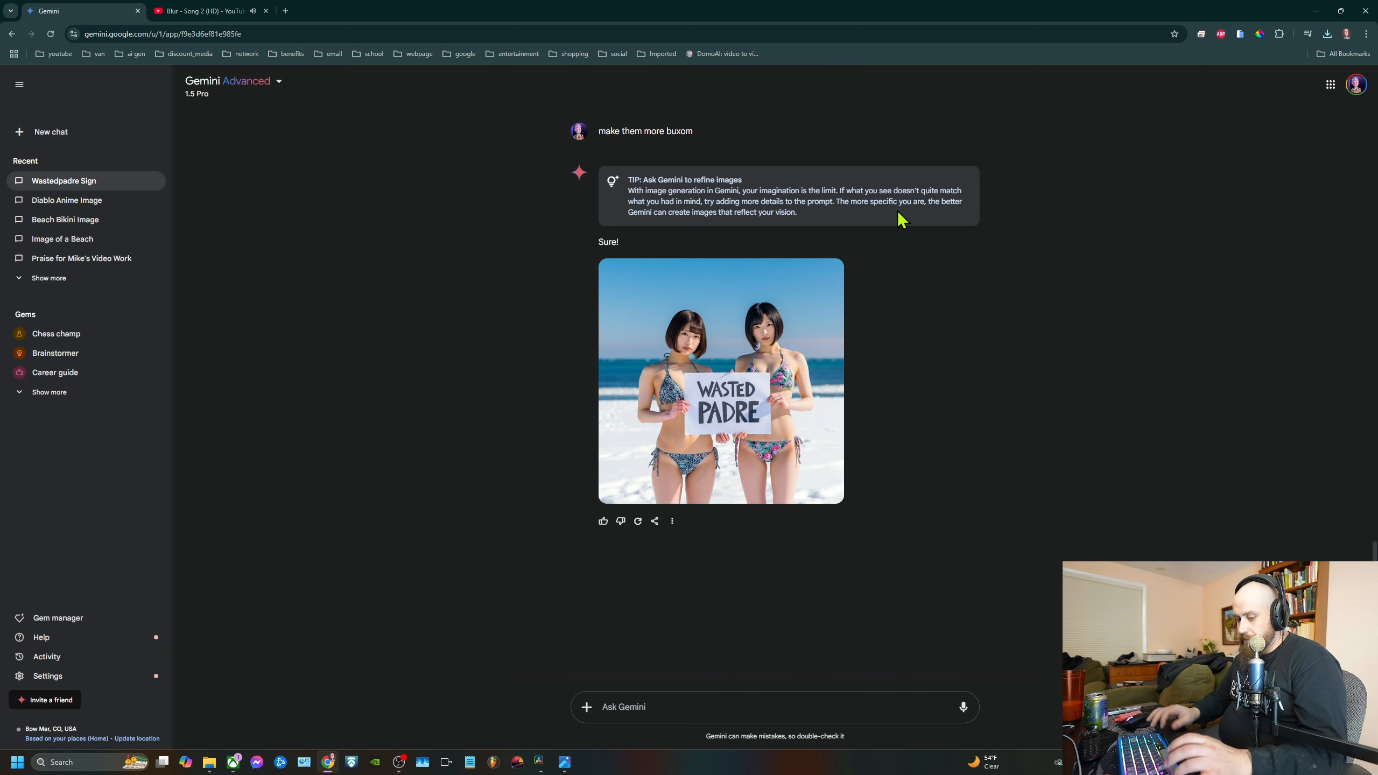
key("super")
type("photo")
key("Return")
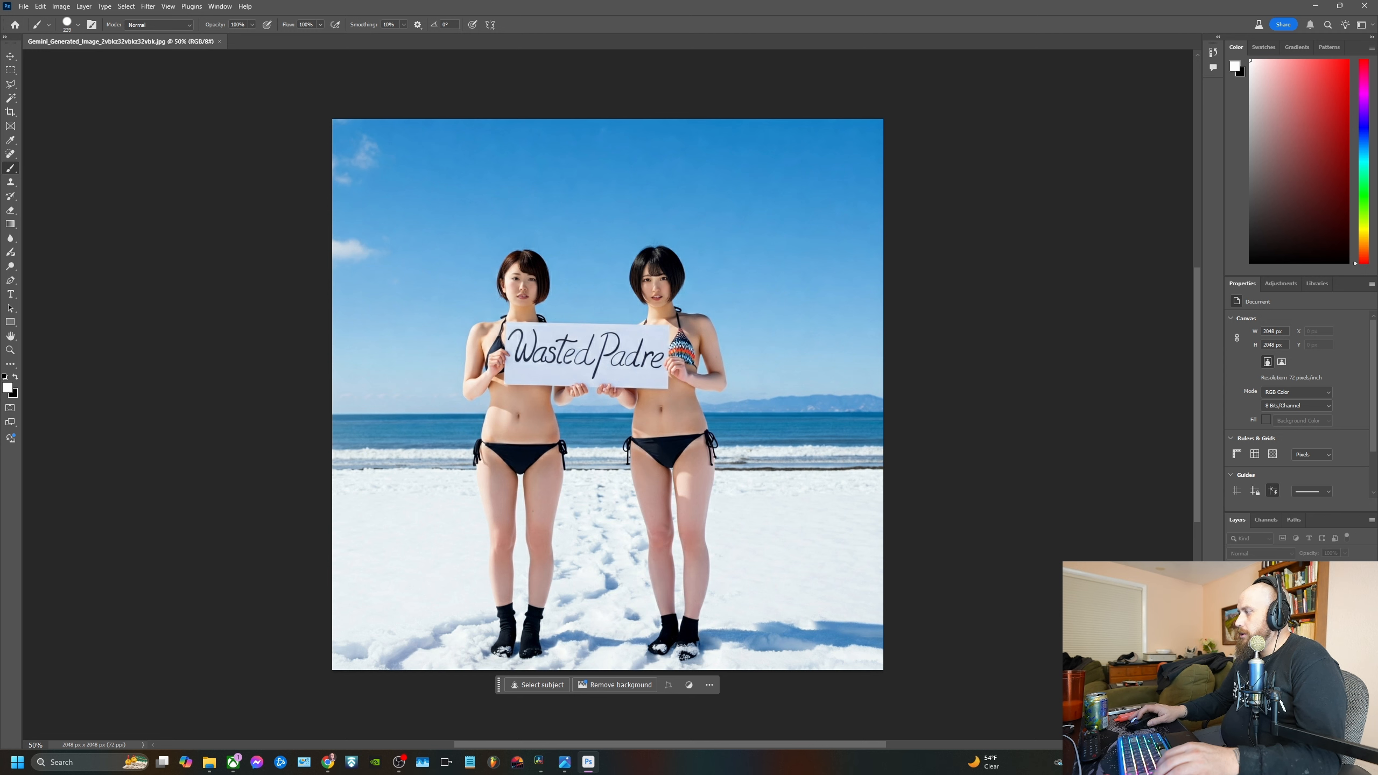
left_click(1364, 584)
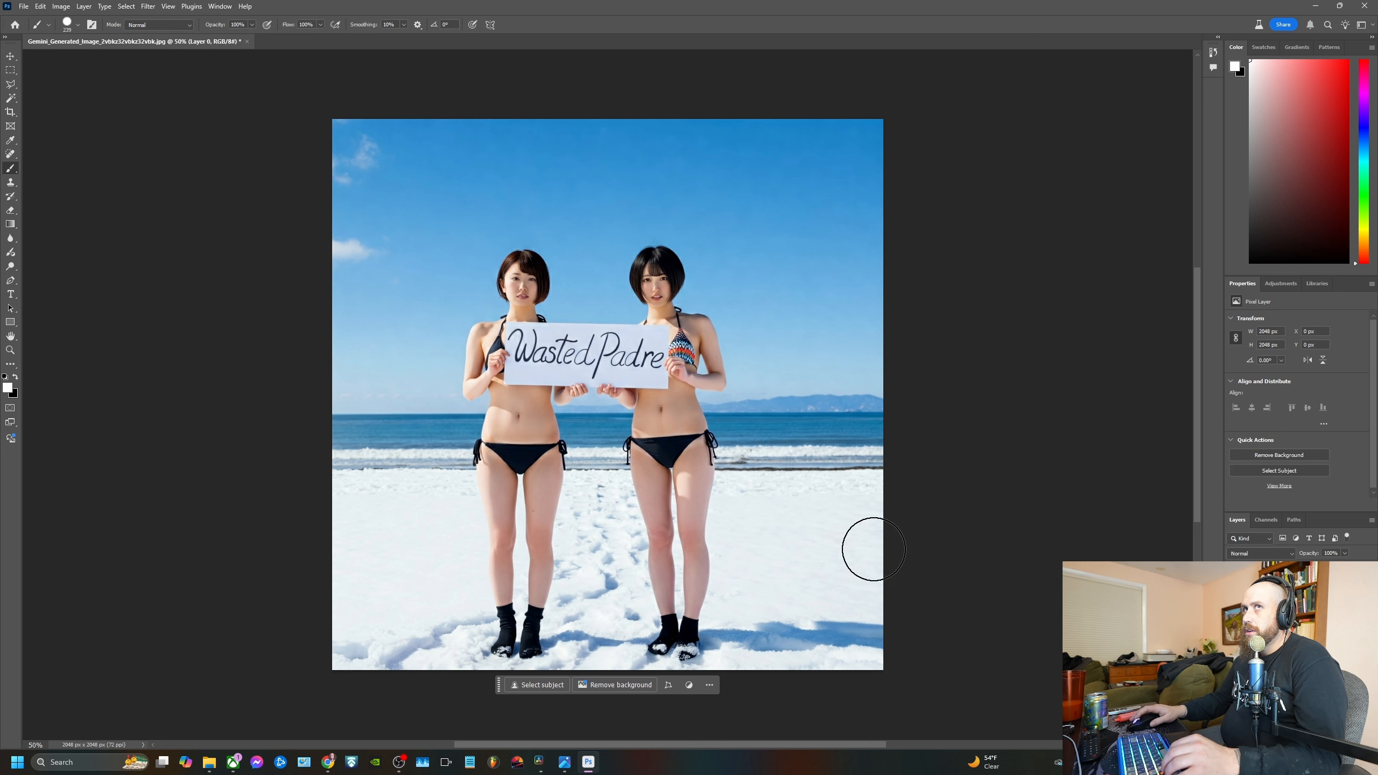
left_click(10, 56)
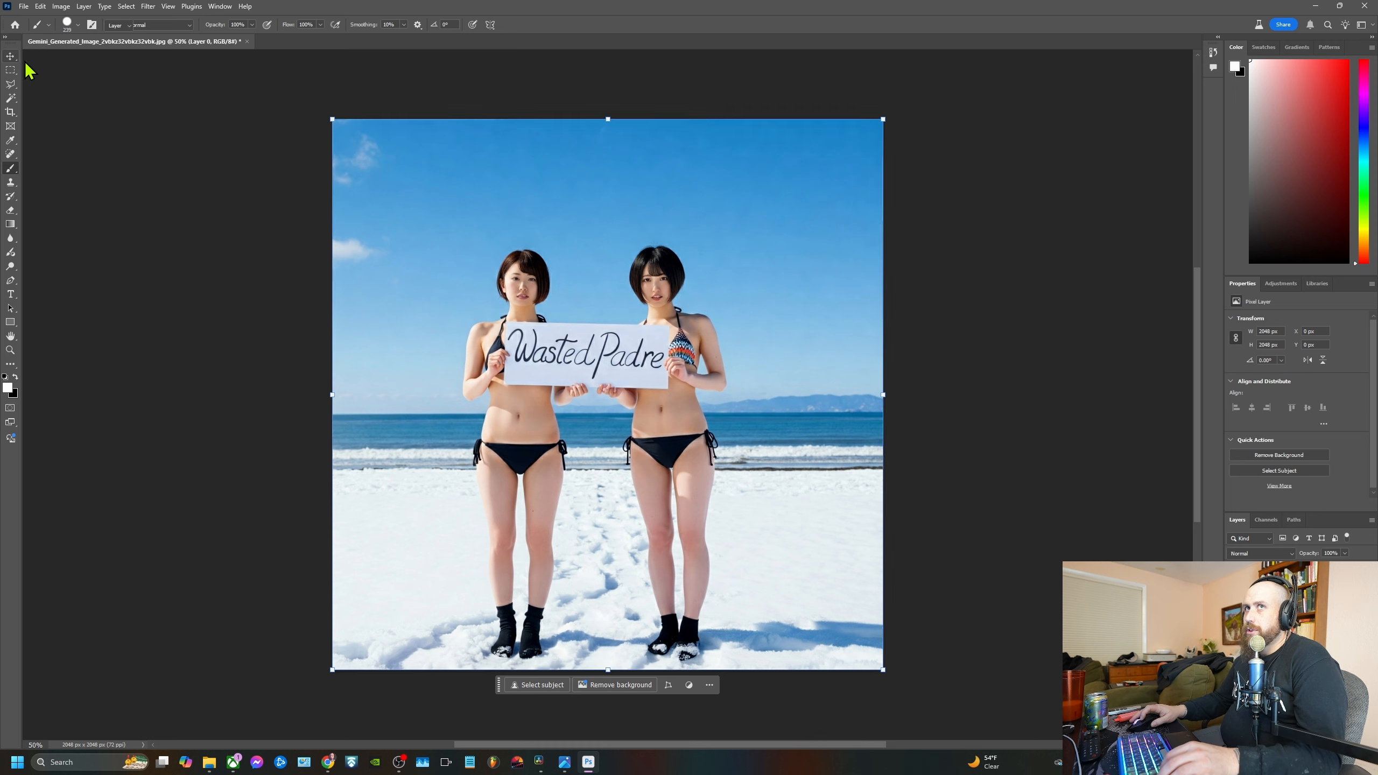
left_click_drag(609, 119, 623, 256)
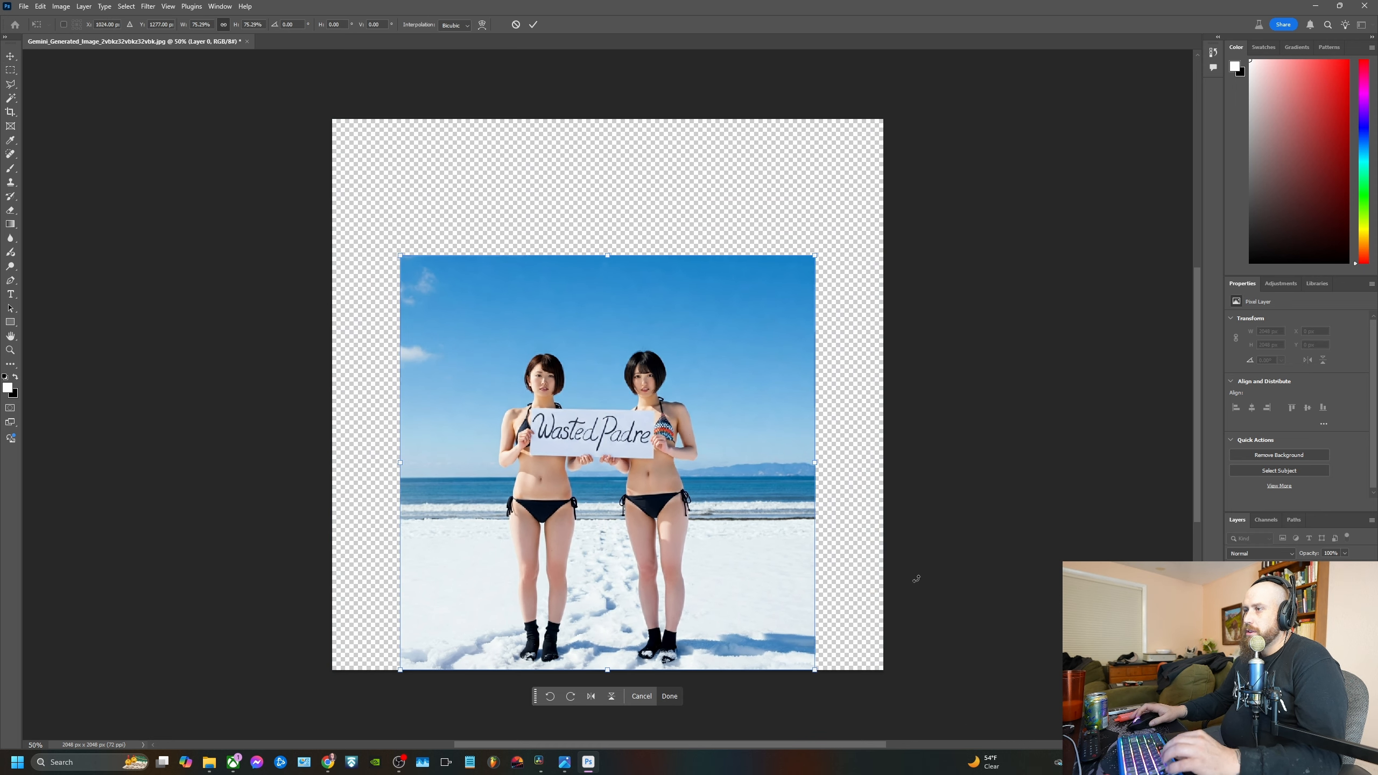
left_click(25, 6)
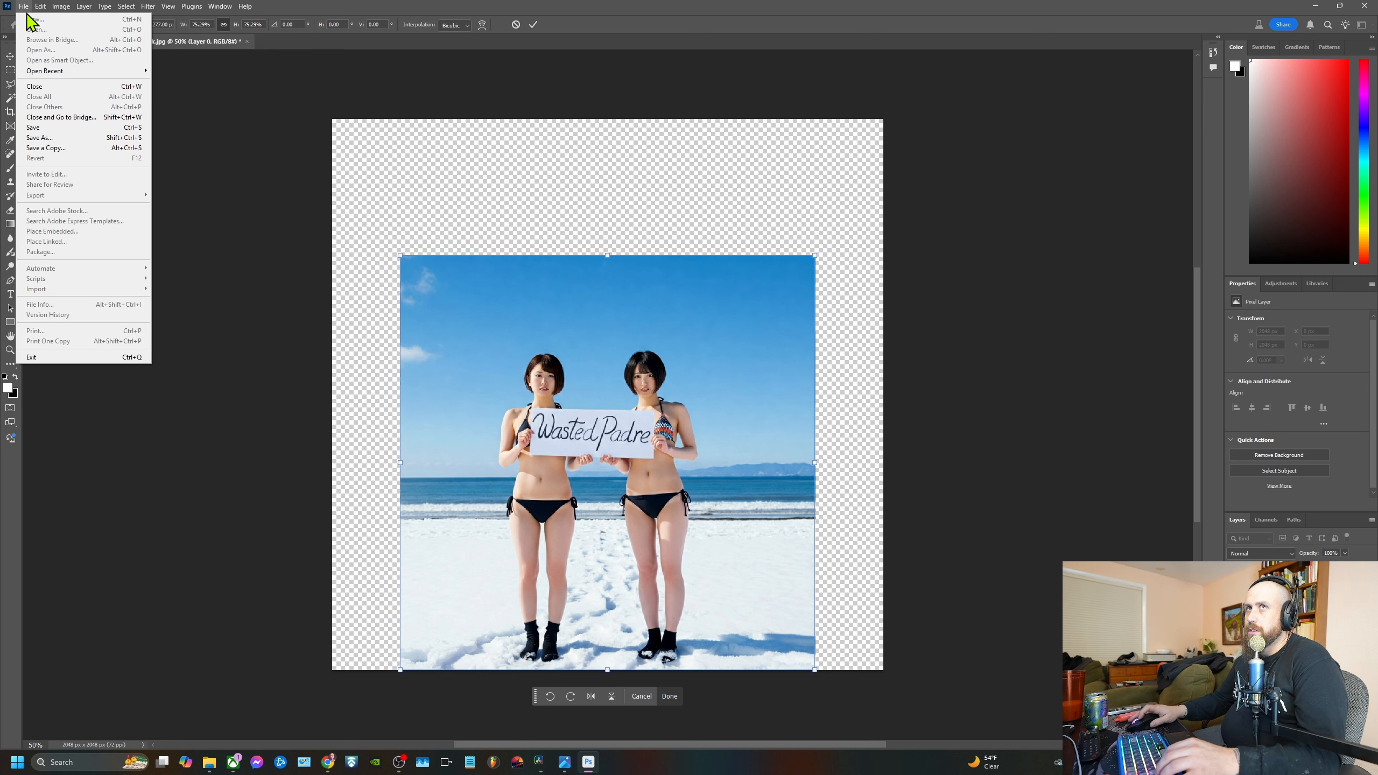
key("Escape")
left_click(515, 24)
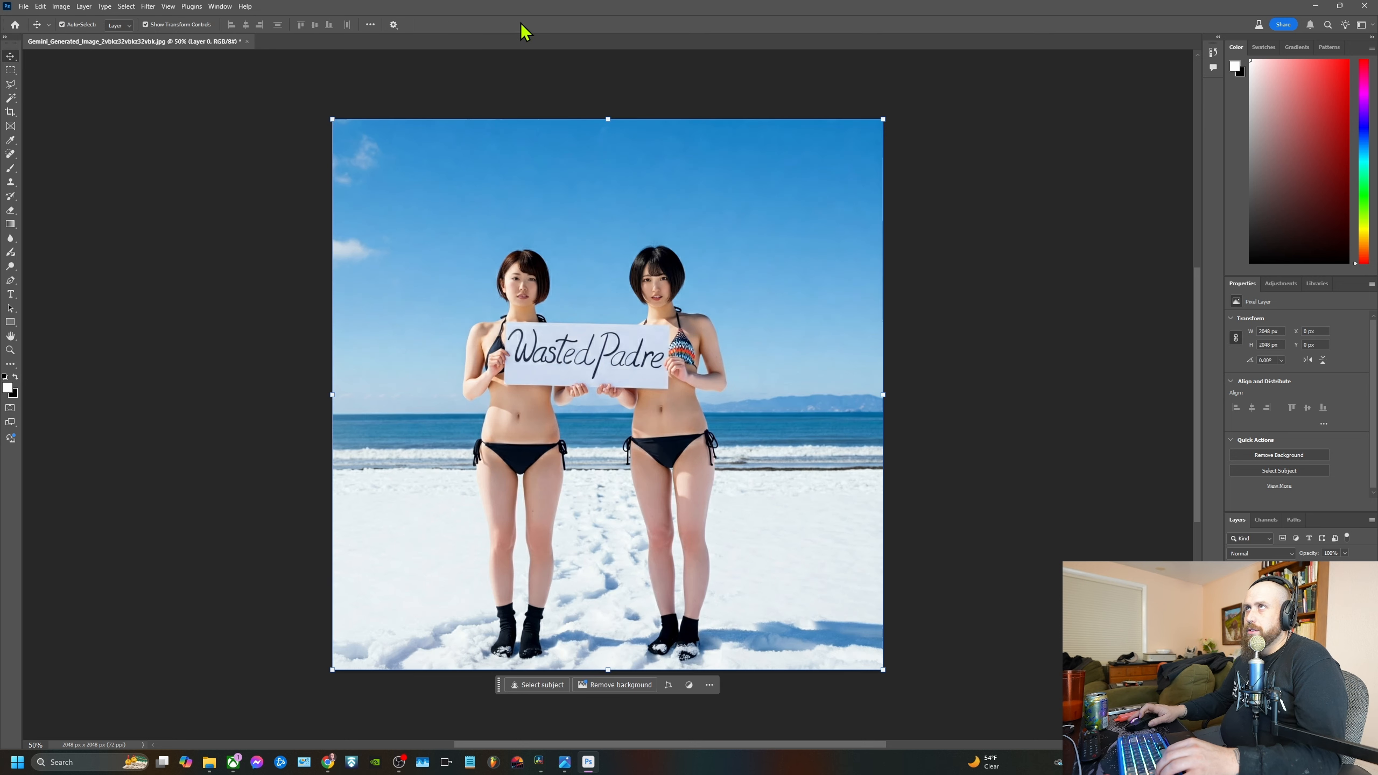
Open the newest downloaded Gemini image with the printed WASTED PADRE sign from Downloads and unlock its background layer
left_click(24, 6)
left_click(41, 31)
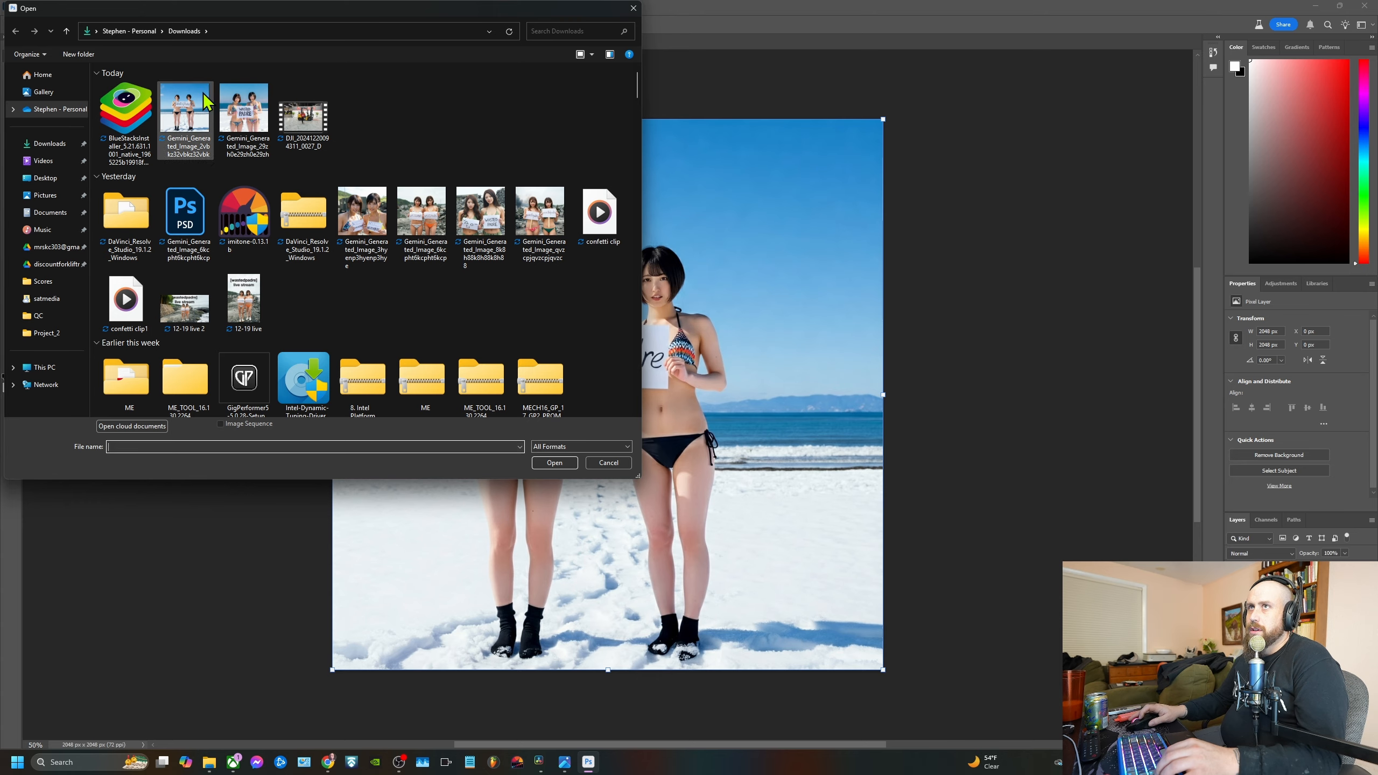
left_click(231, 109)
double_click(230, 108)
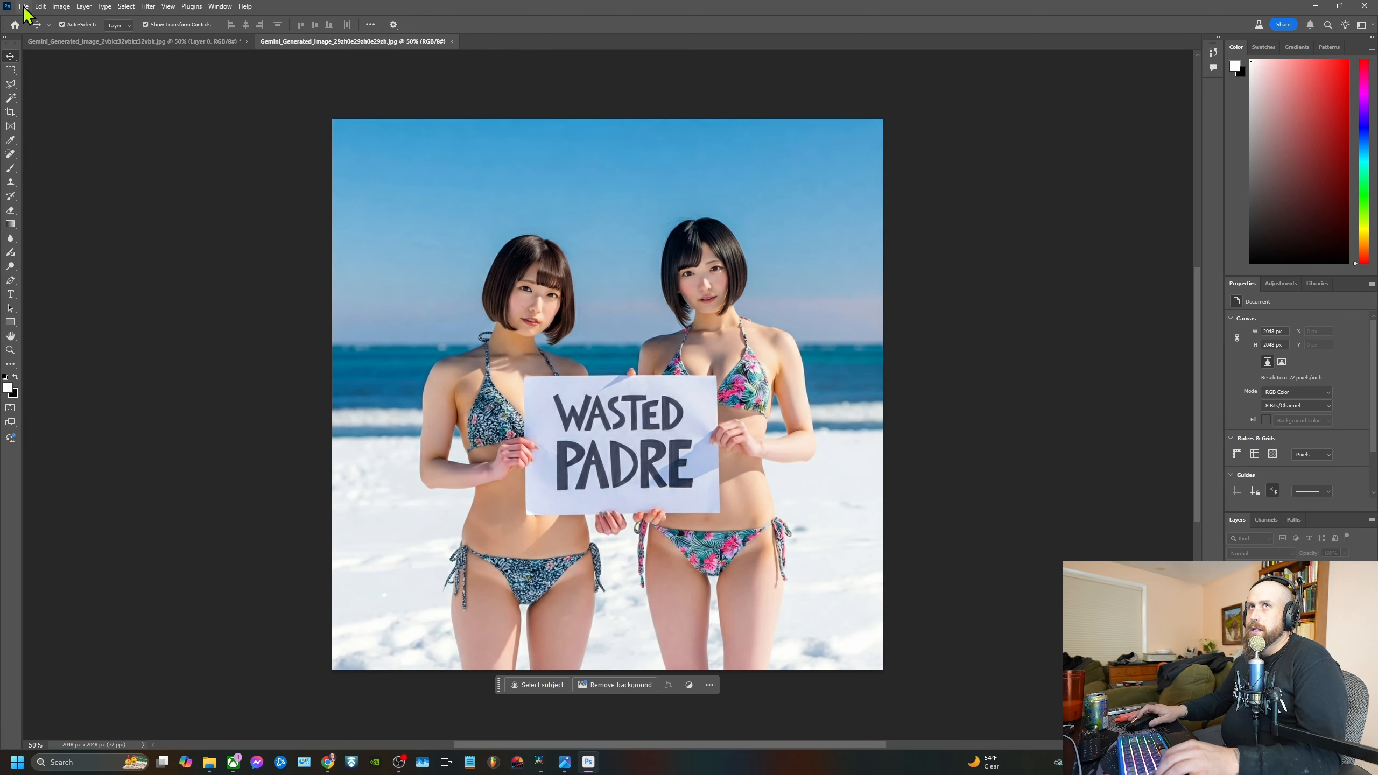
left_click(771, 313)
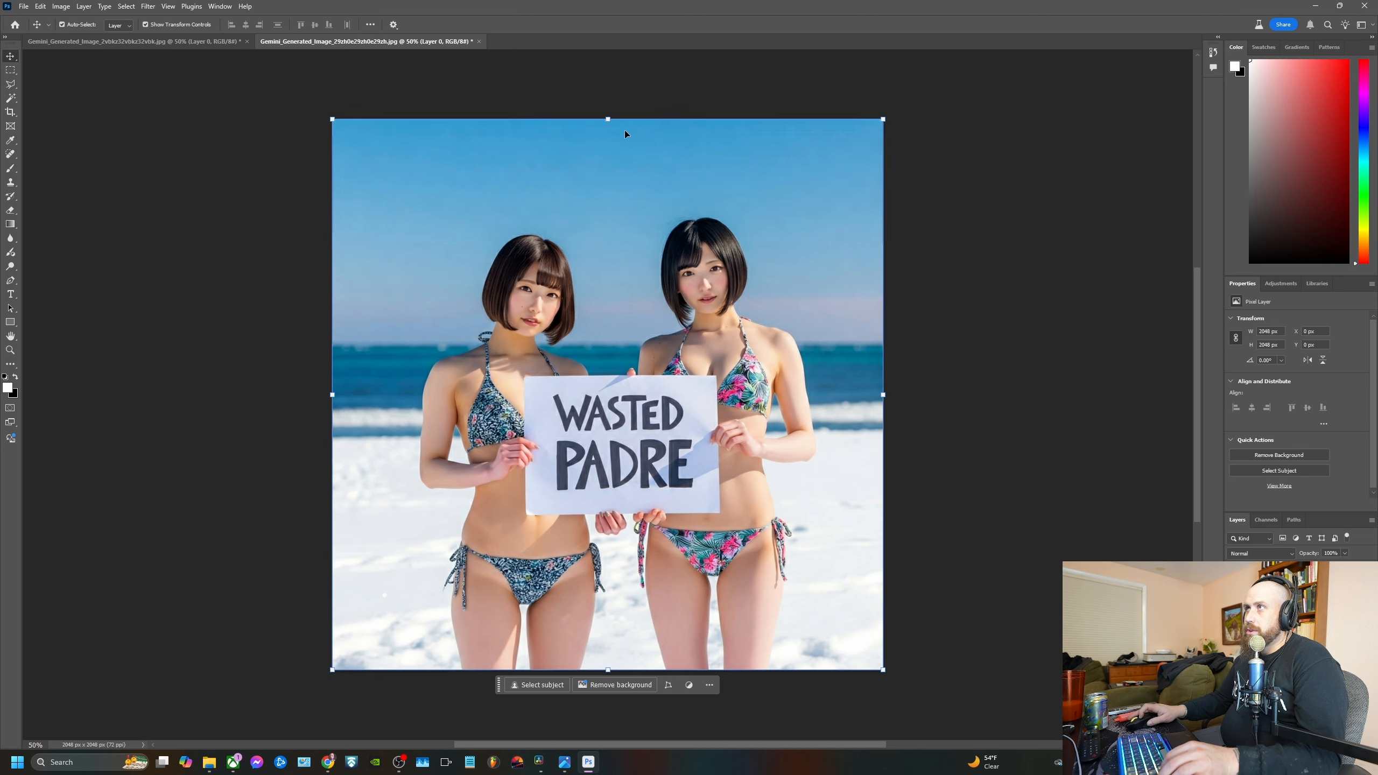
Scale the image layer down to about 55% and move it up toward the middle of the canvas
left_click_drag(637, 120, 639, 367)
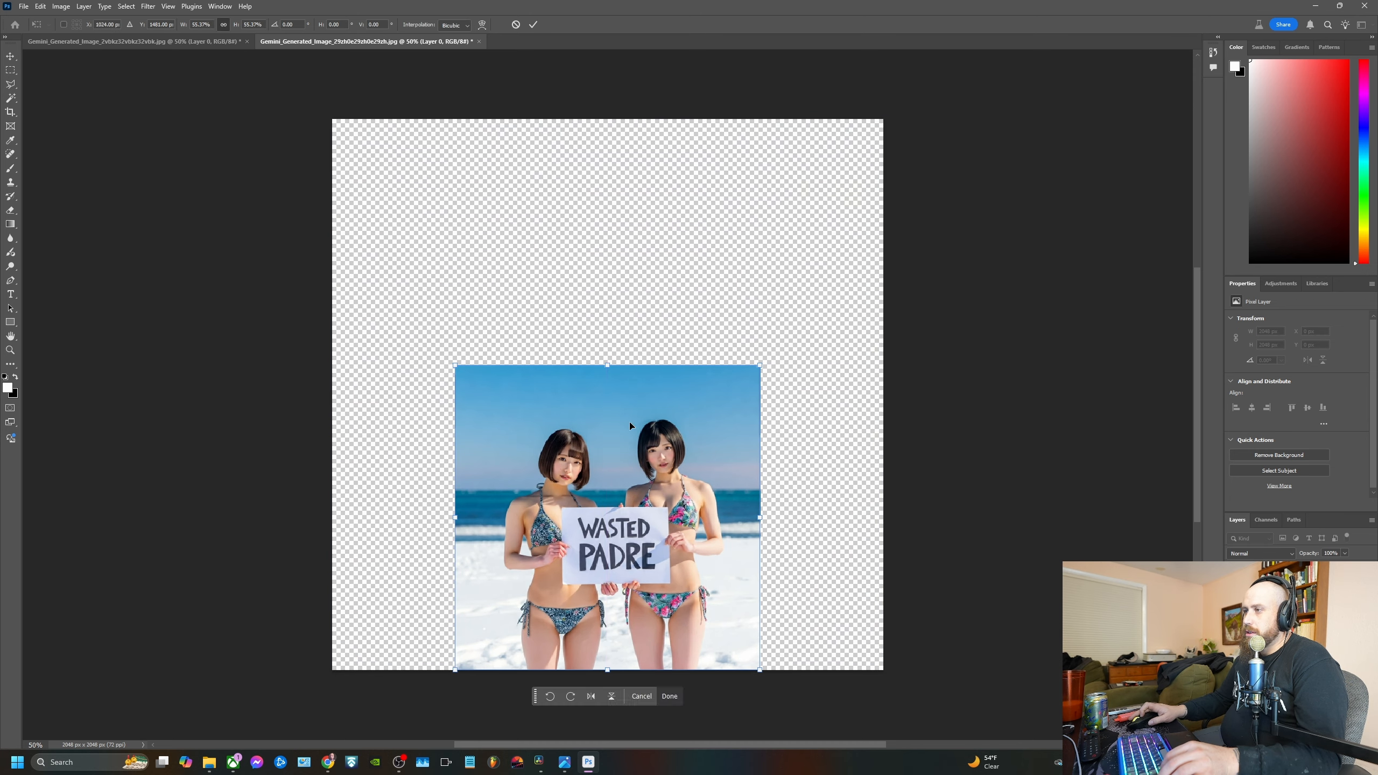
left_click_drag(629, 423, 629, 274)
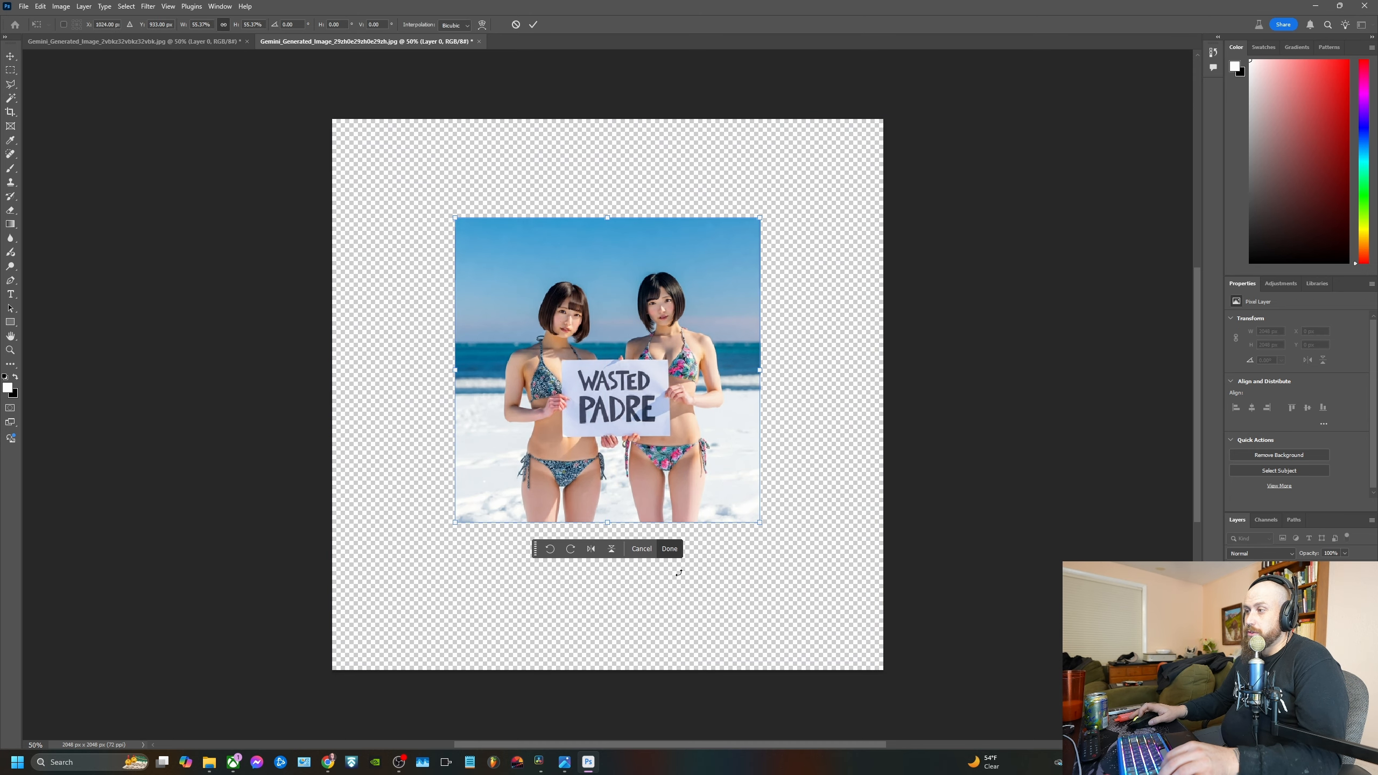
left_click(669, 548)
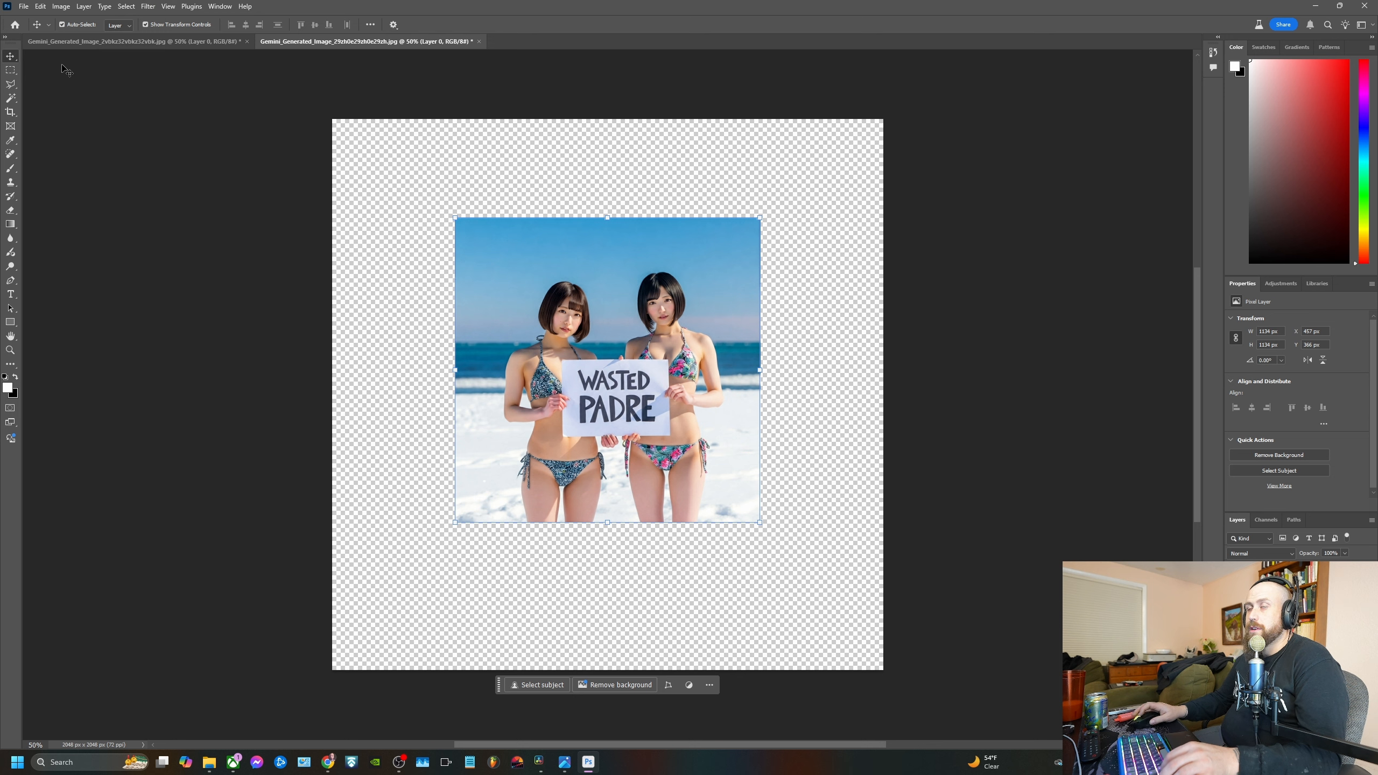
Set the canvas size to 1920 pixels wide by 1080 pixels high
left_click(84, 6)
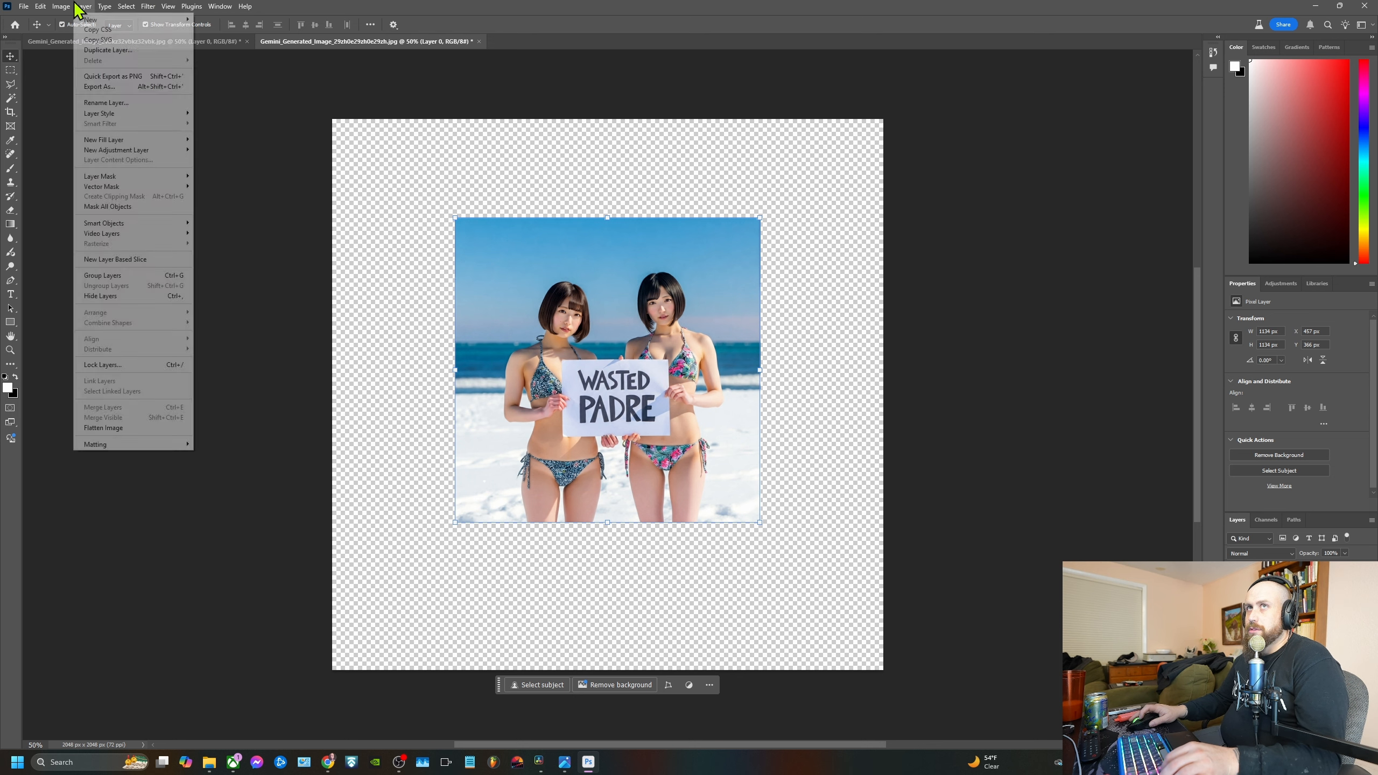
mouse_move(62, 6)
left_click(81, 98)
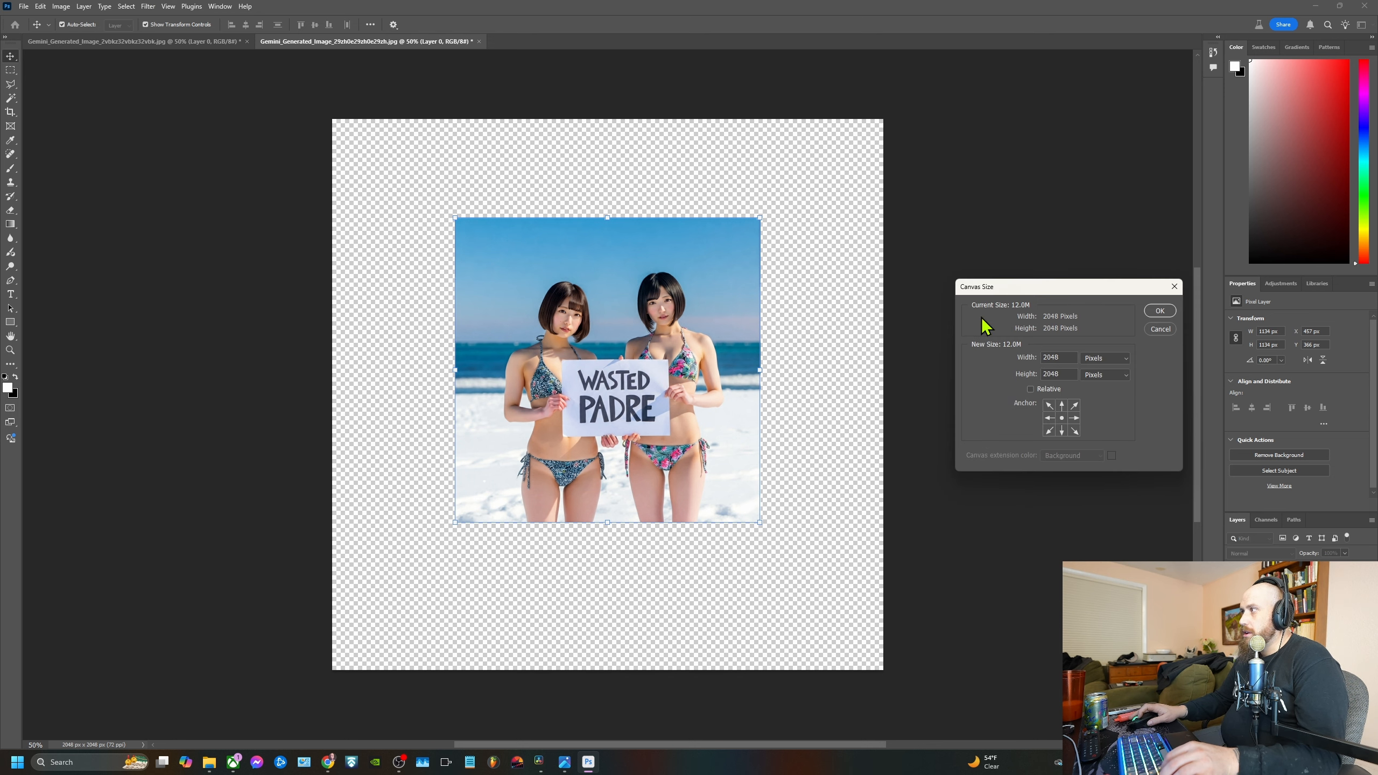
left_click(1062, 354)
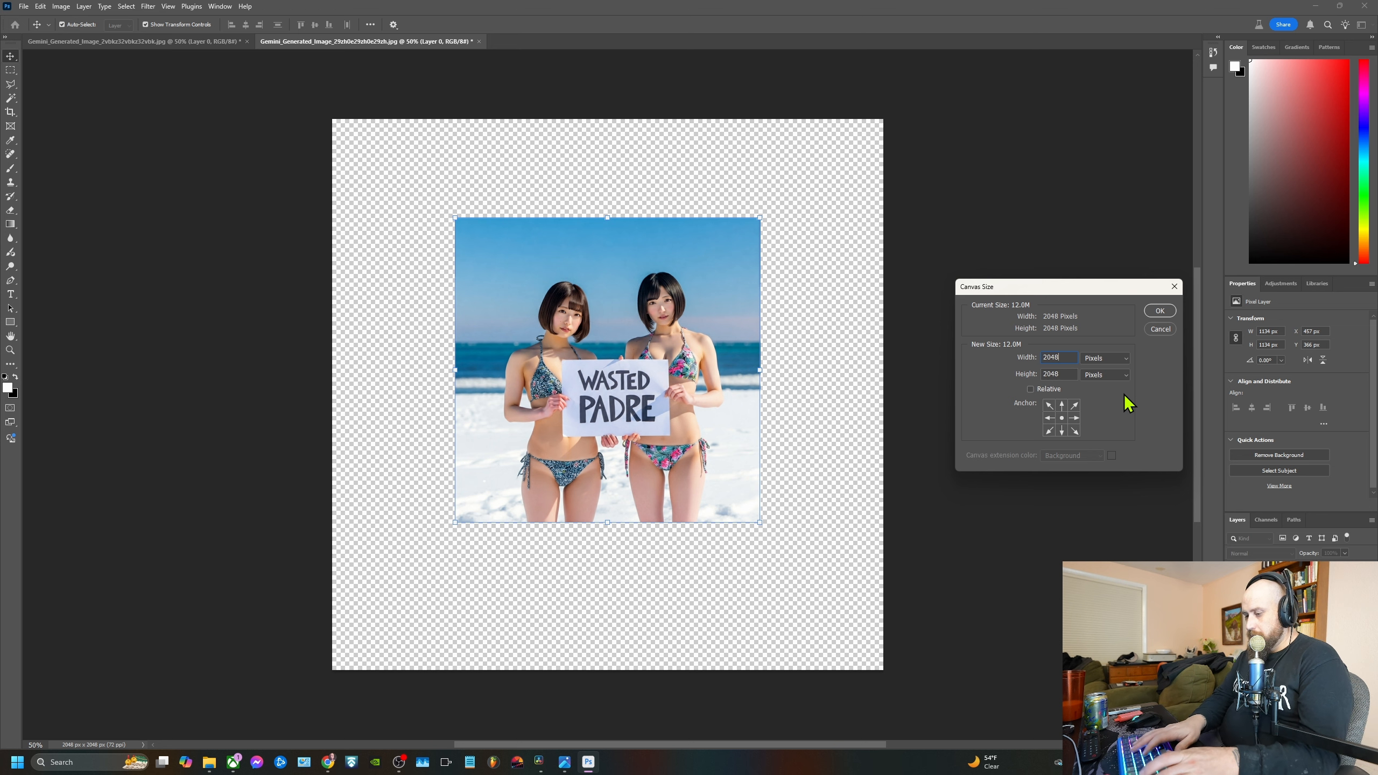
type("000")
key("Tab")
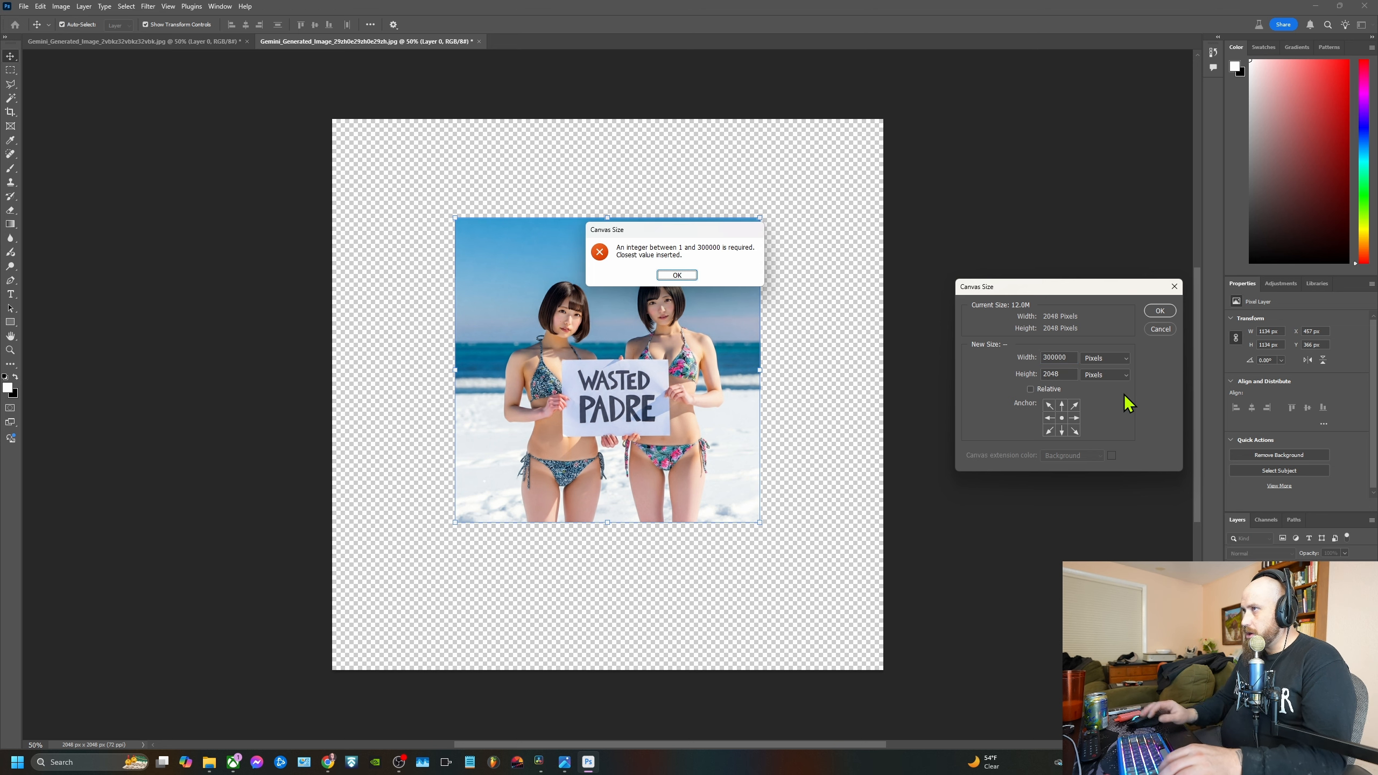
key("Return")
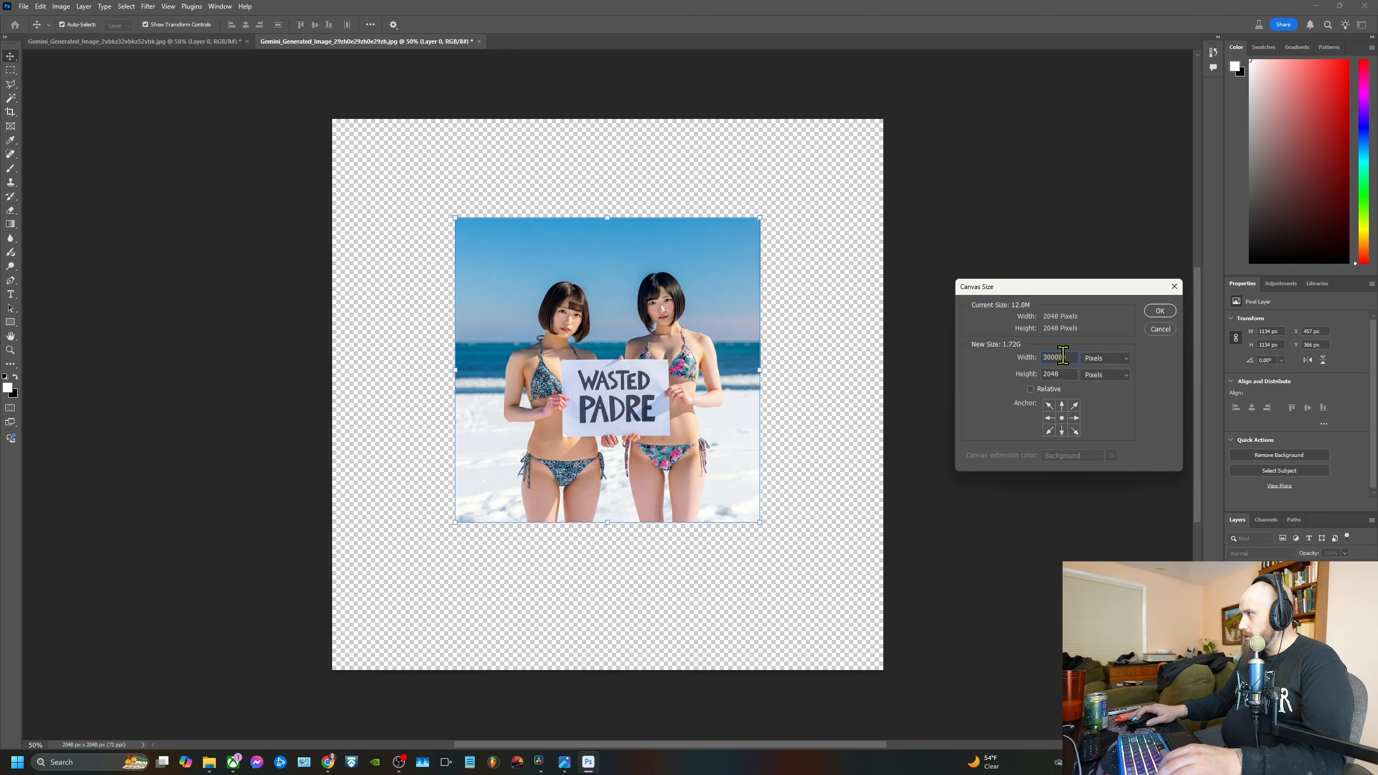
type("1920")
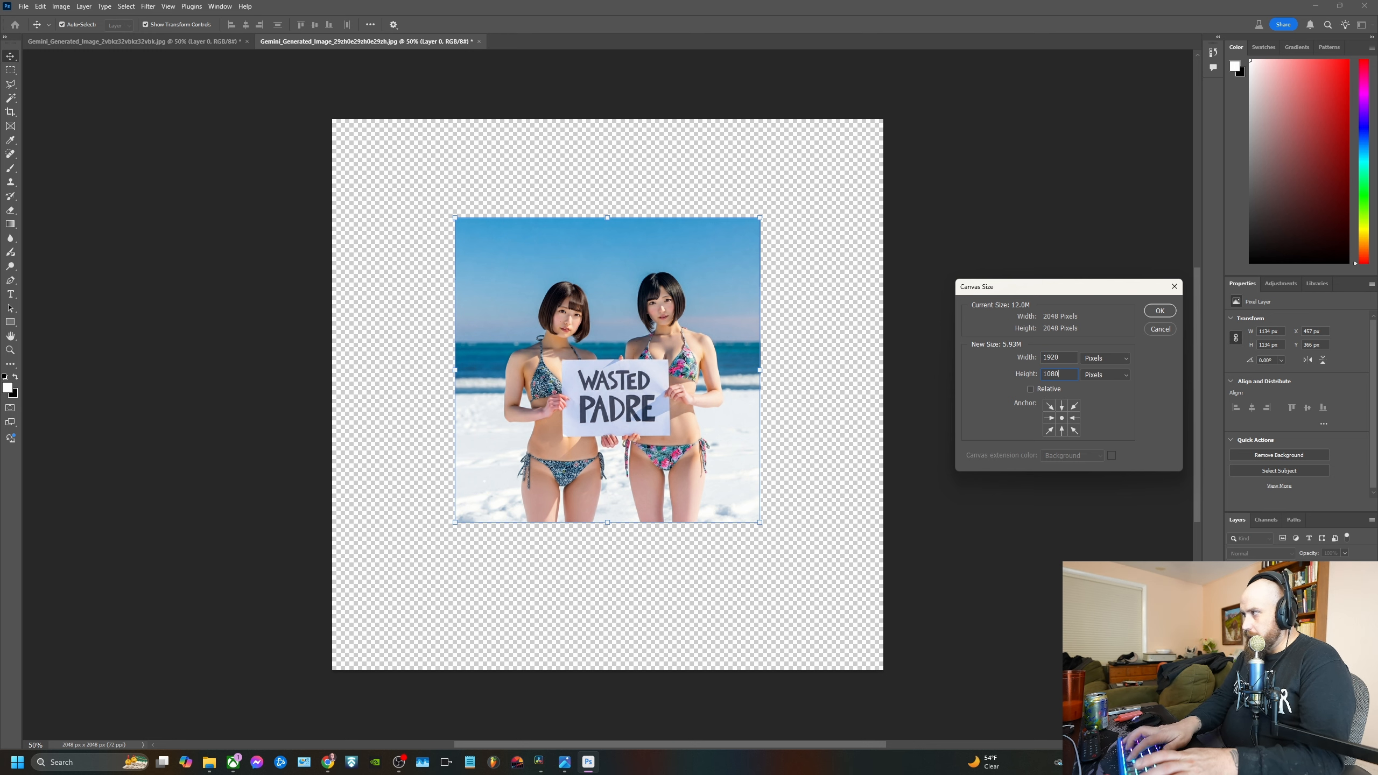
key("Return")
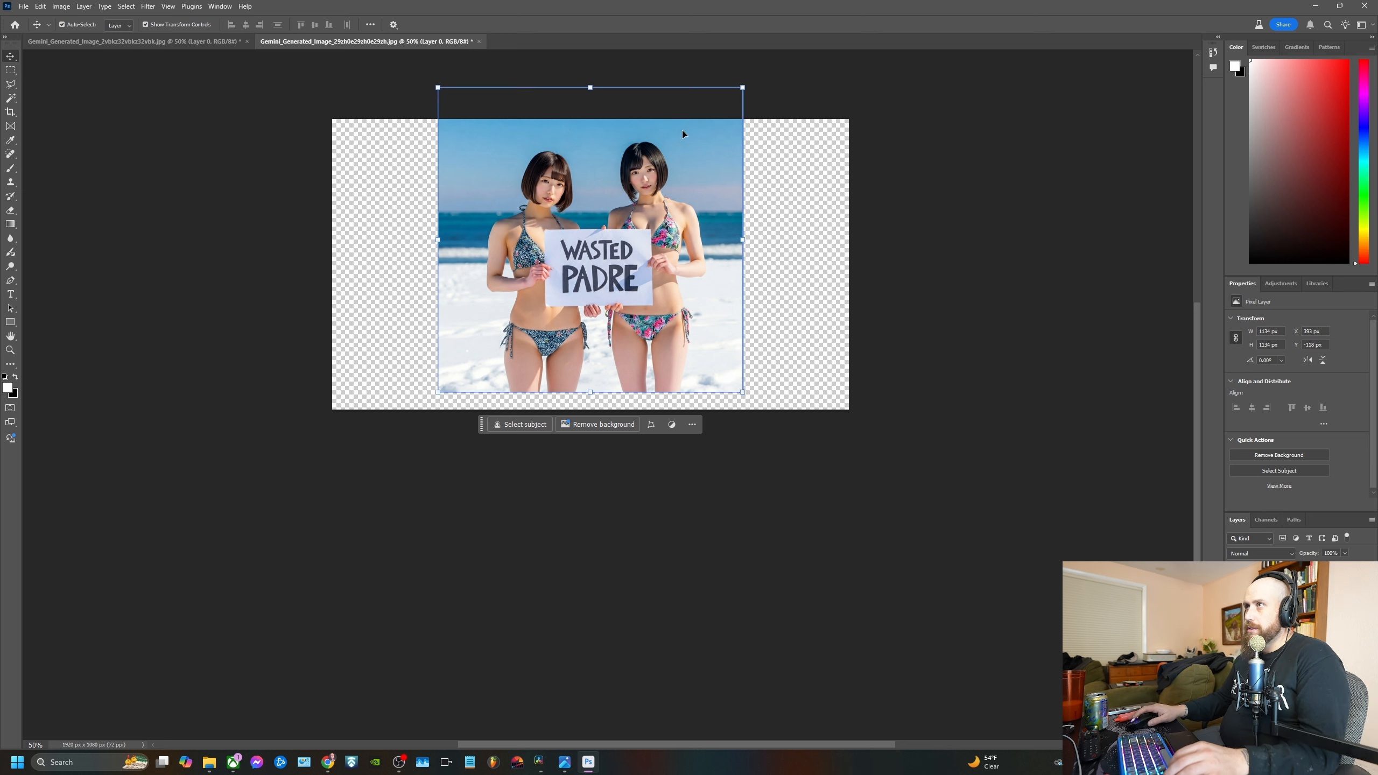
Scale the image layer down by about 54% so it is about 616 px square inside the canvas
key("ctrl+t")
left_click_drag(597, 87, 573, 232)
scroll(573, 232, "up", 2)
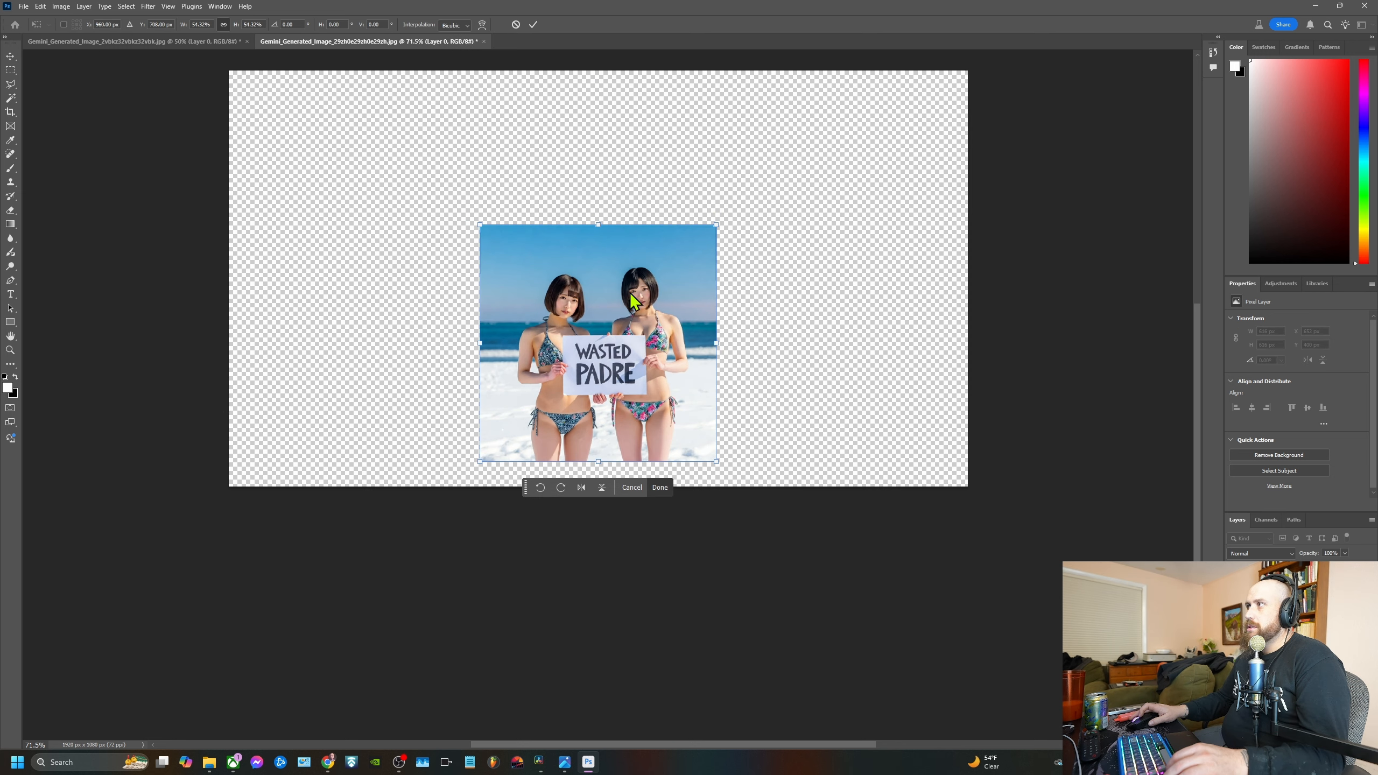
left_click(85, 5)
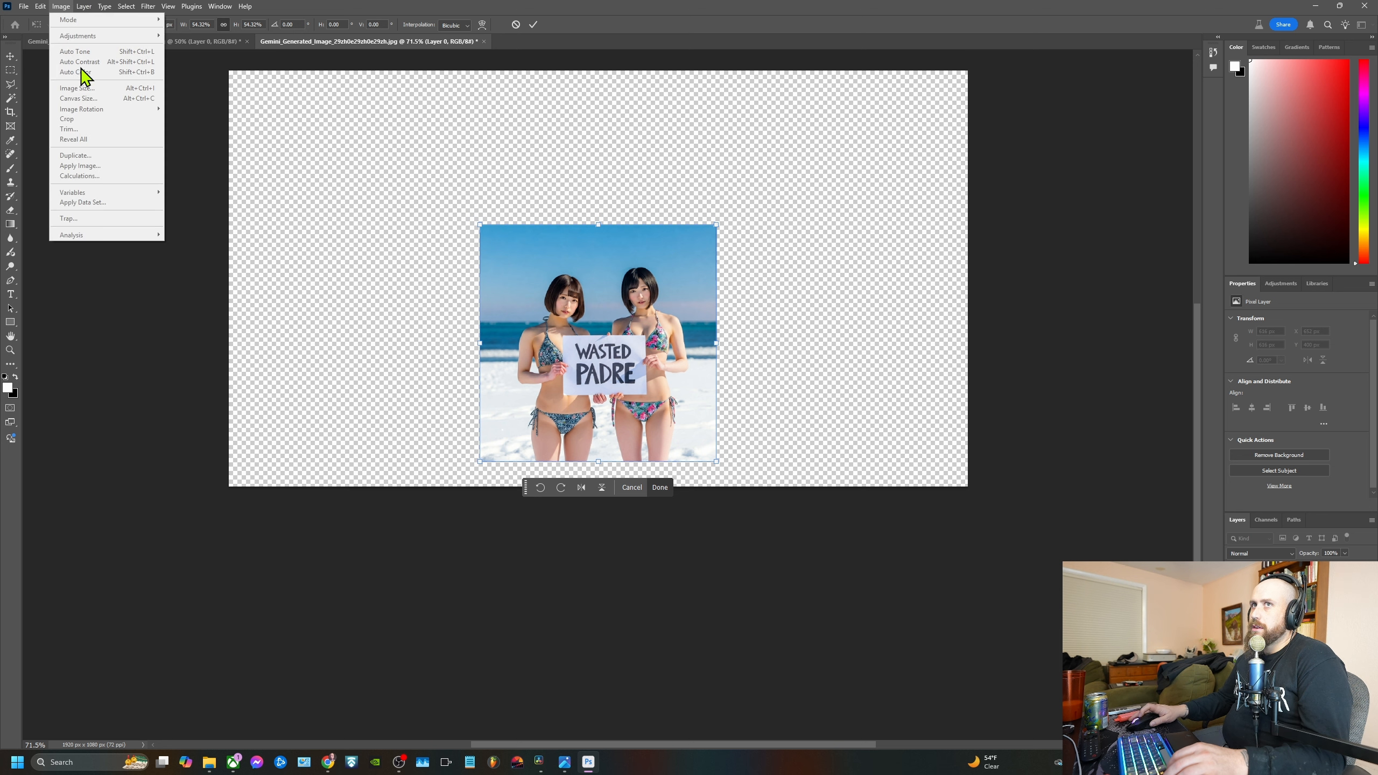
left_click(536, 25)
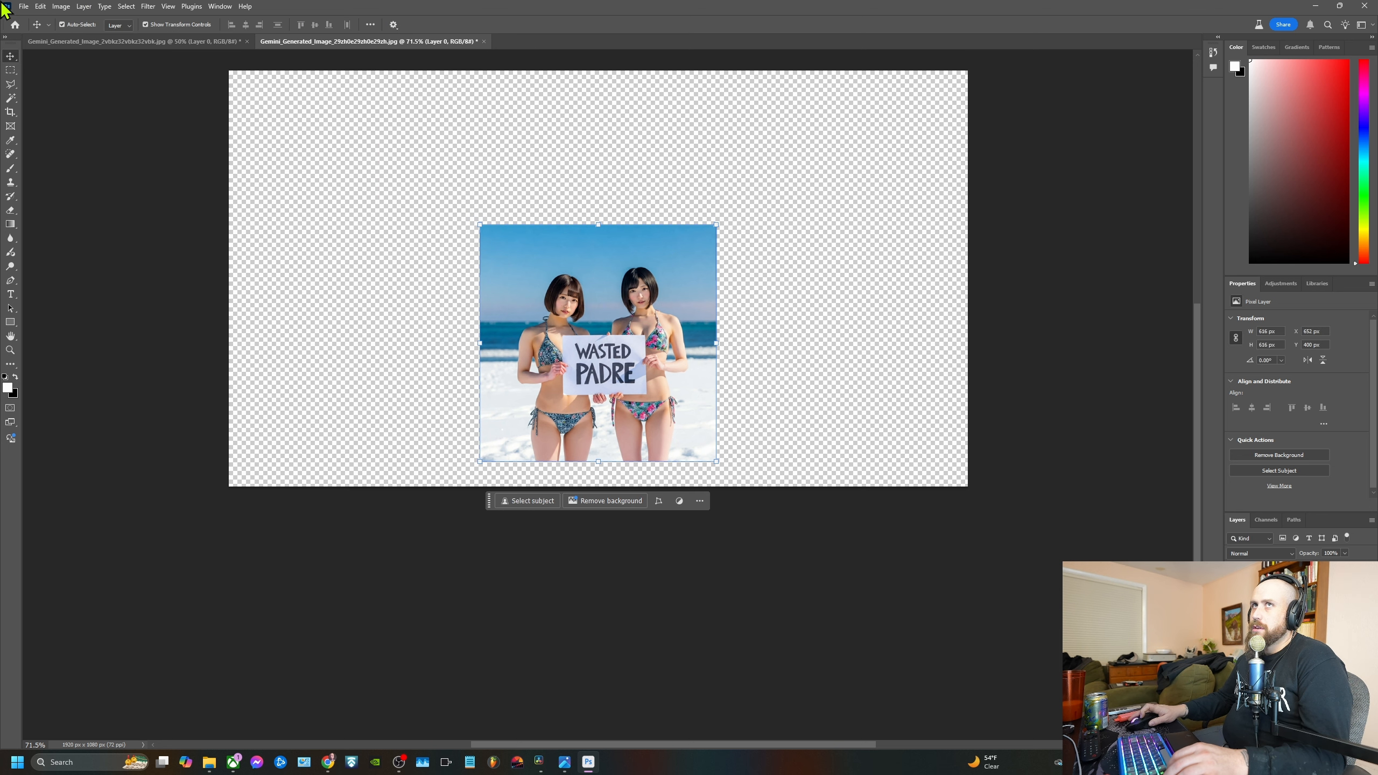
left_click(61, 6)
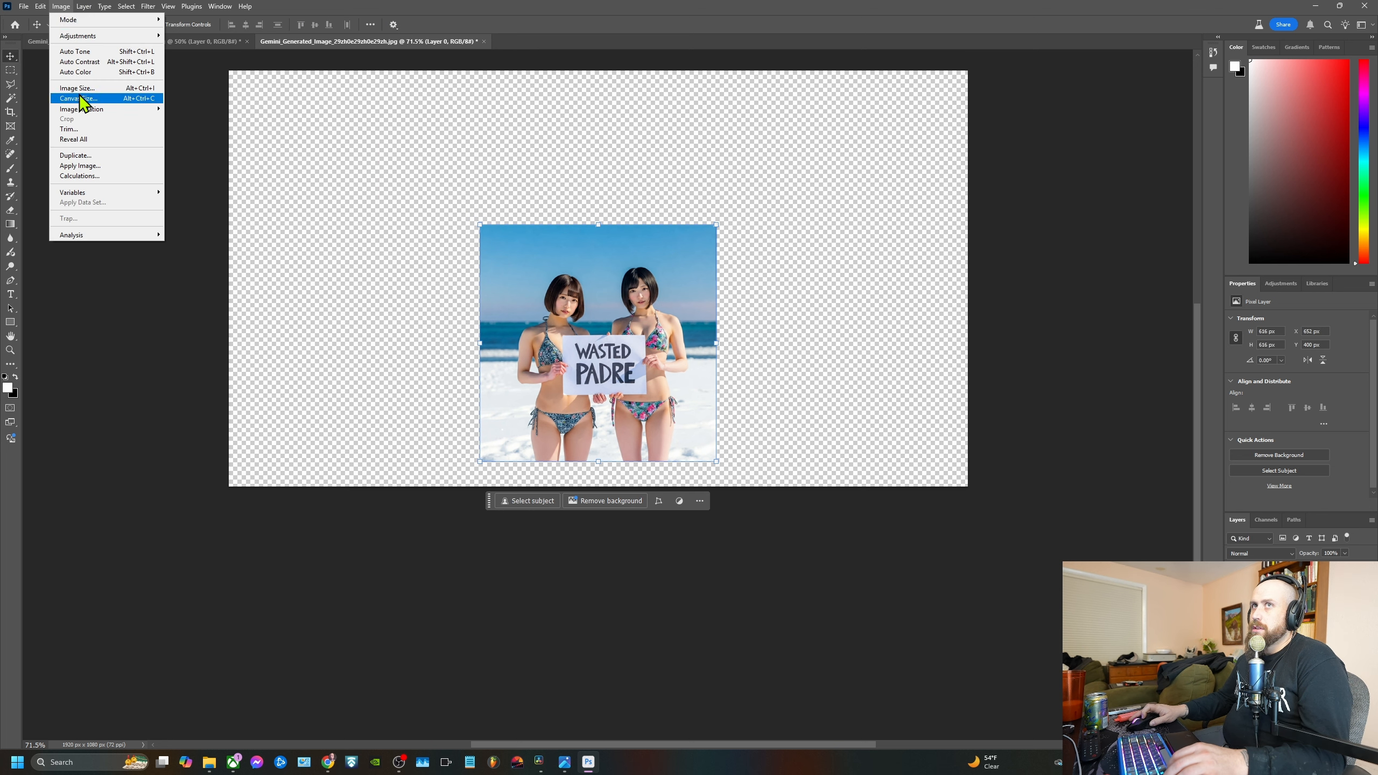
left_click(79, 99)
left_click(1162, 331)
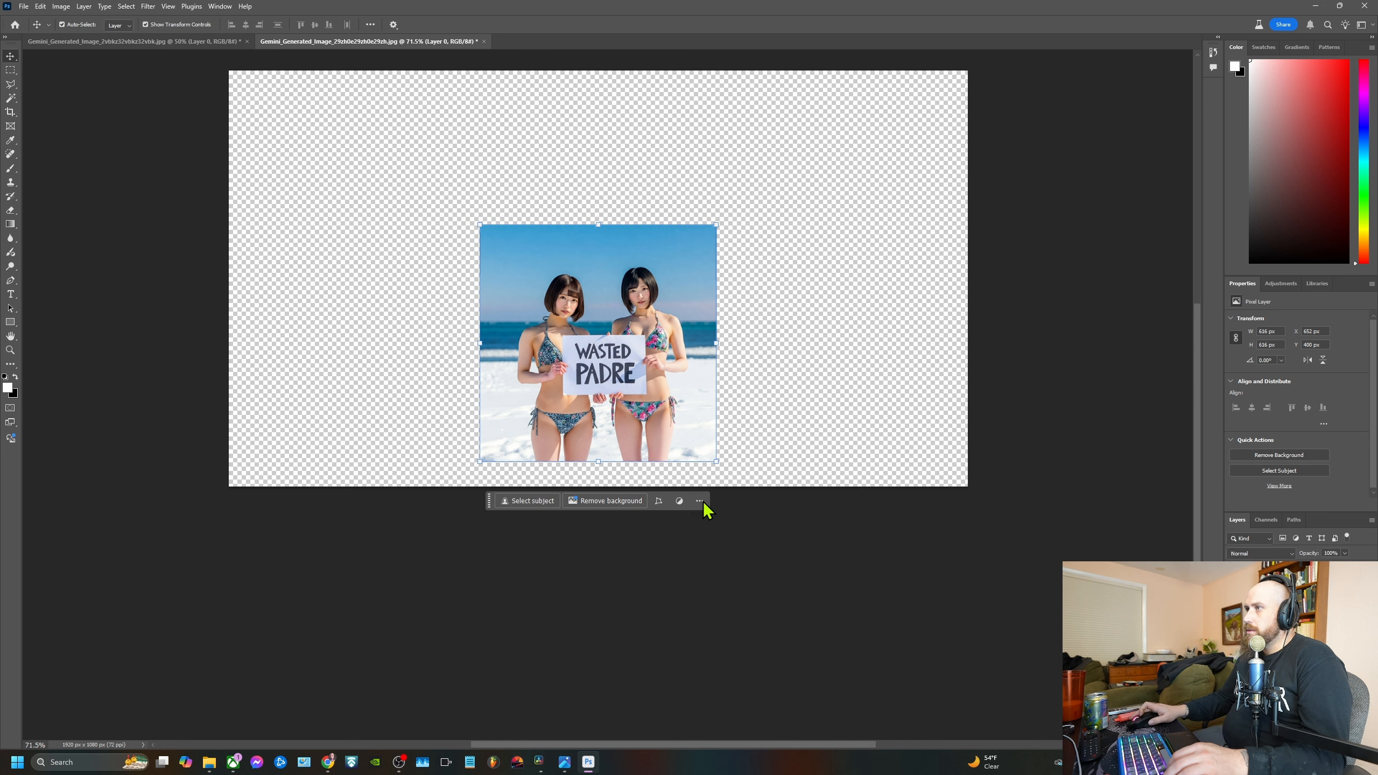
Move the image layer up to about the canvas centre and duplicate it
scroll(597, 336, "up", 2)
left_click_drag(596, 337, 602, 273)
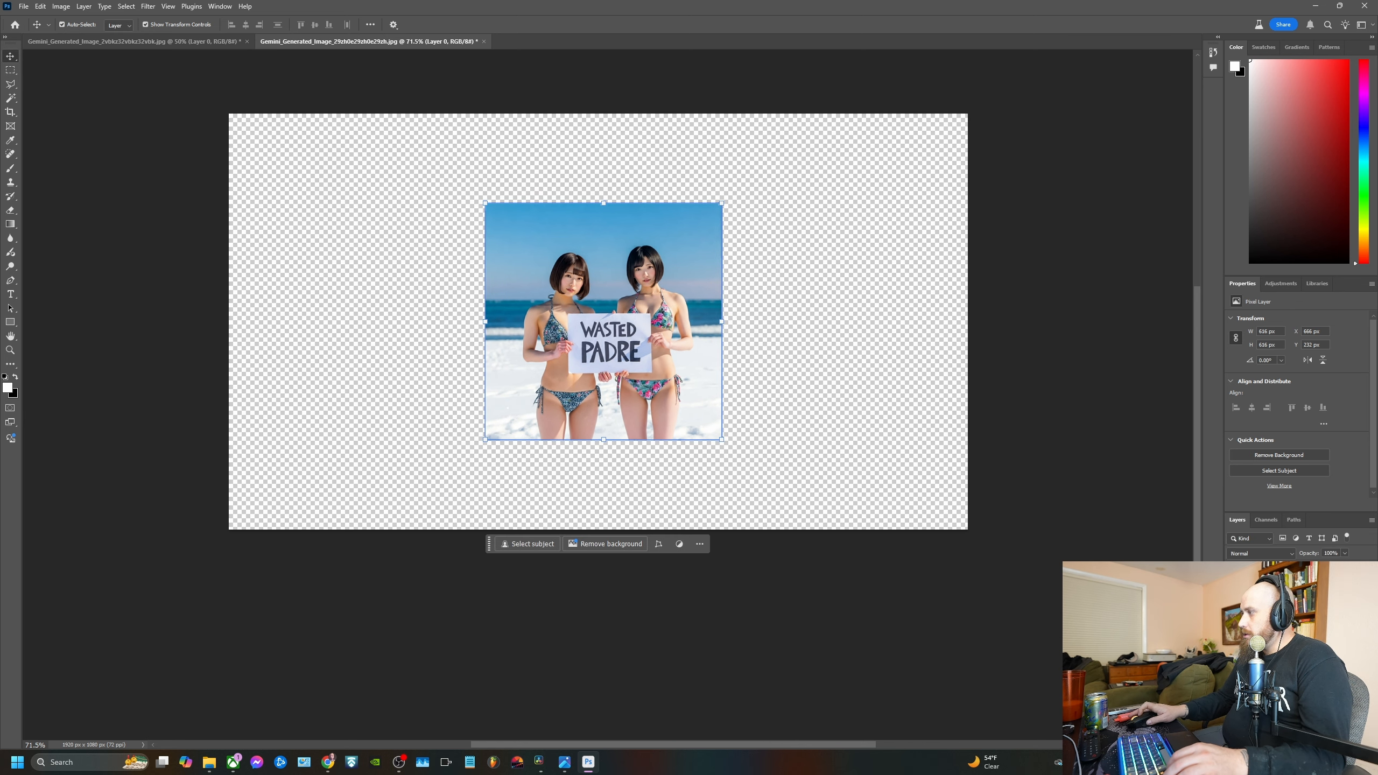
key("ctrl+j")
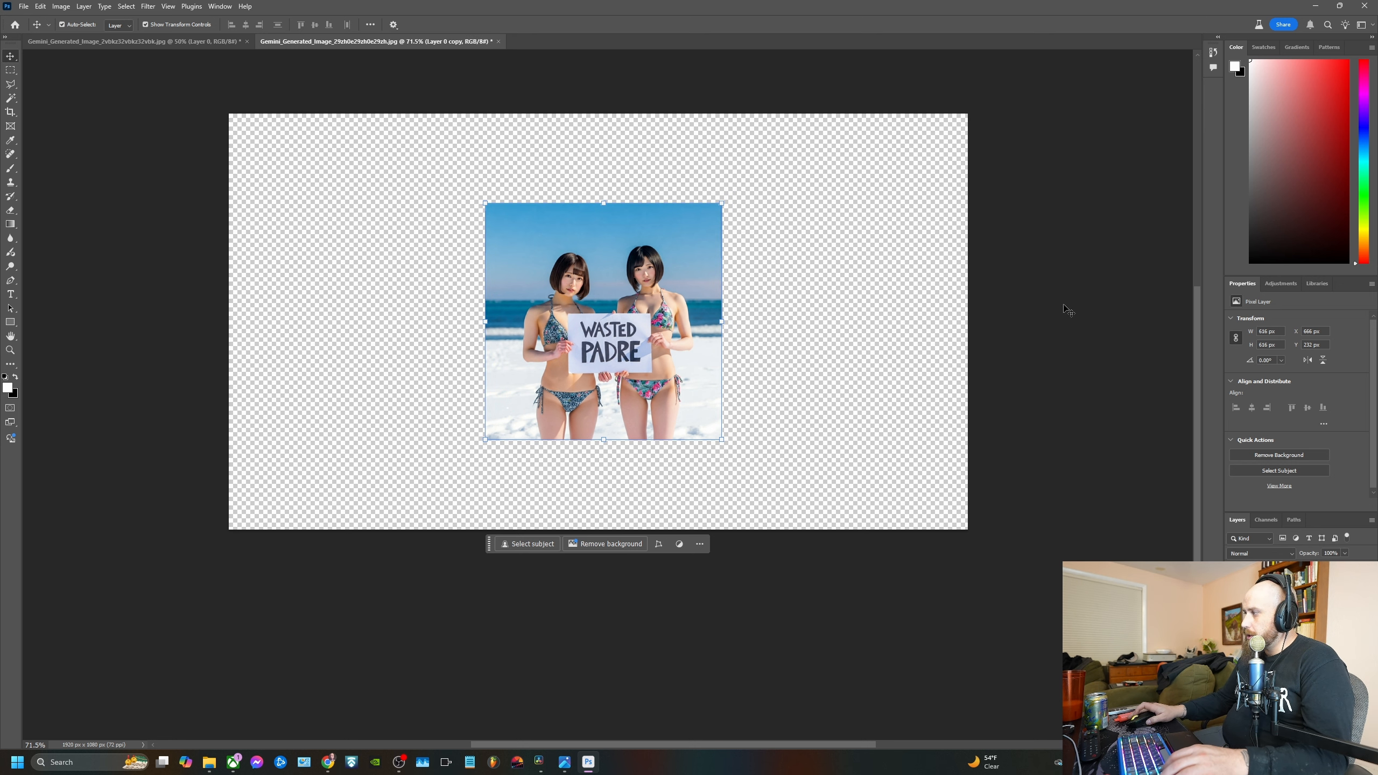
Select the transparent area surrounding the image with the Magic Wand tool
scroll(647, 320, "up", 1)
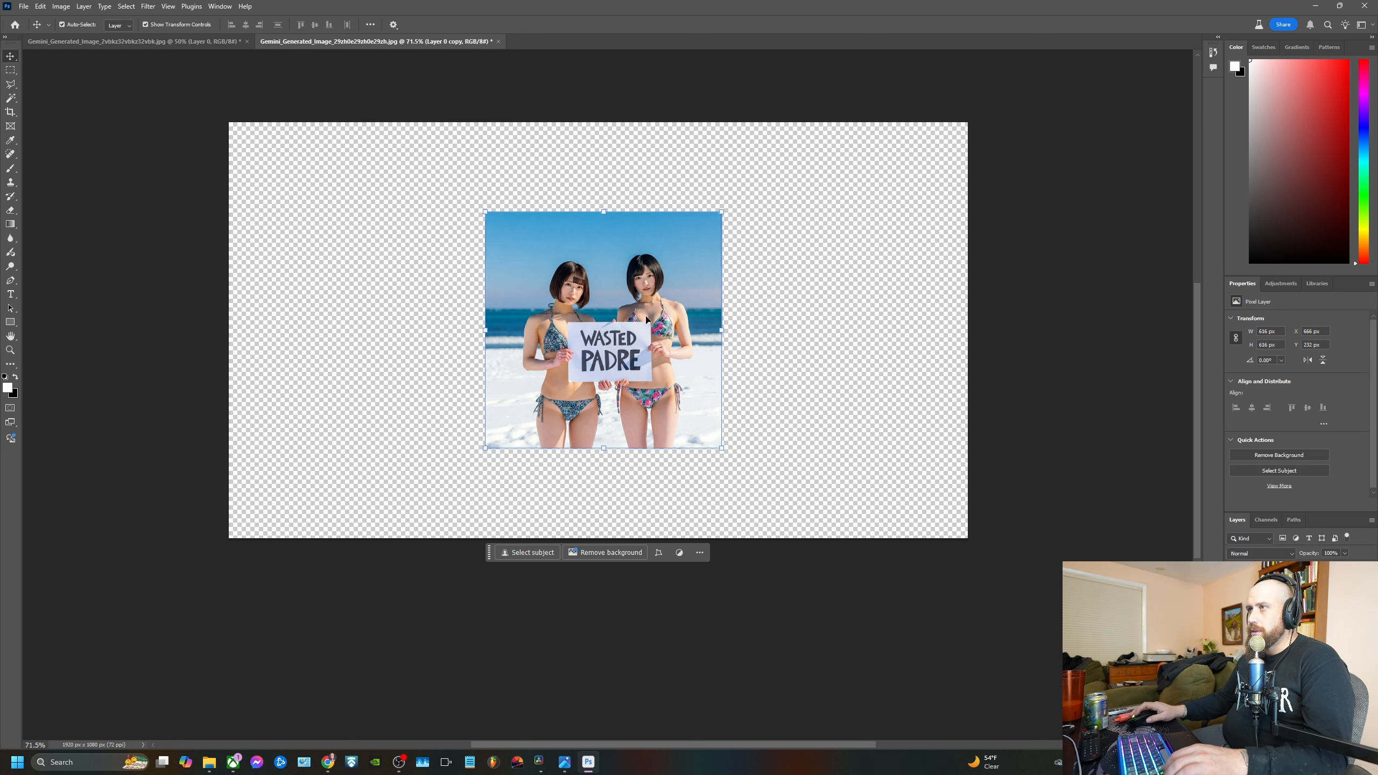
left_click(10, 98)
left_click(394, 270)
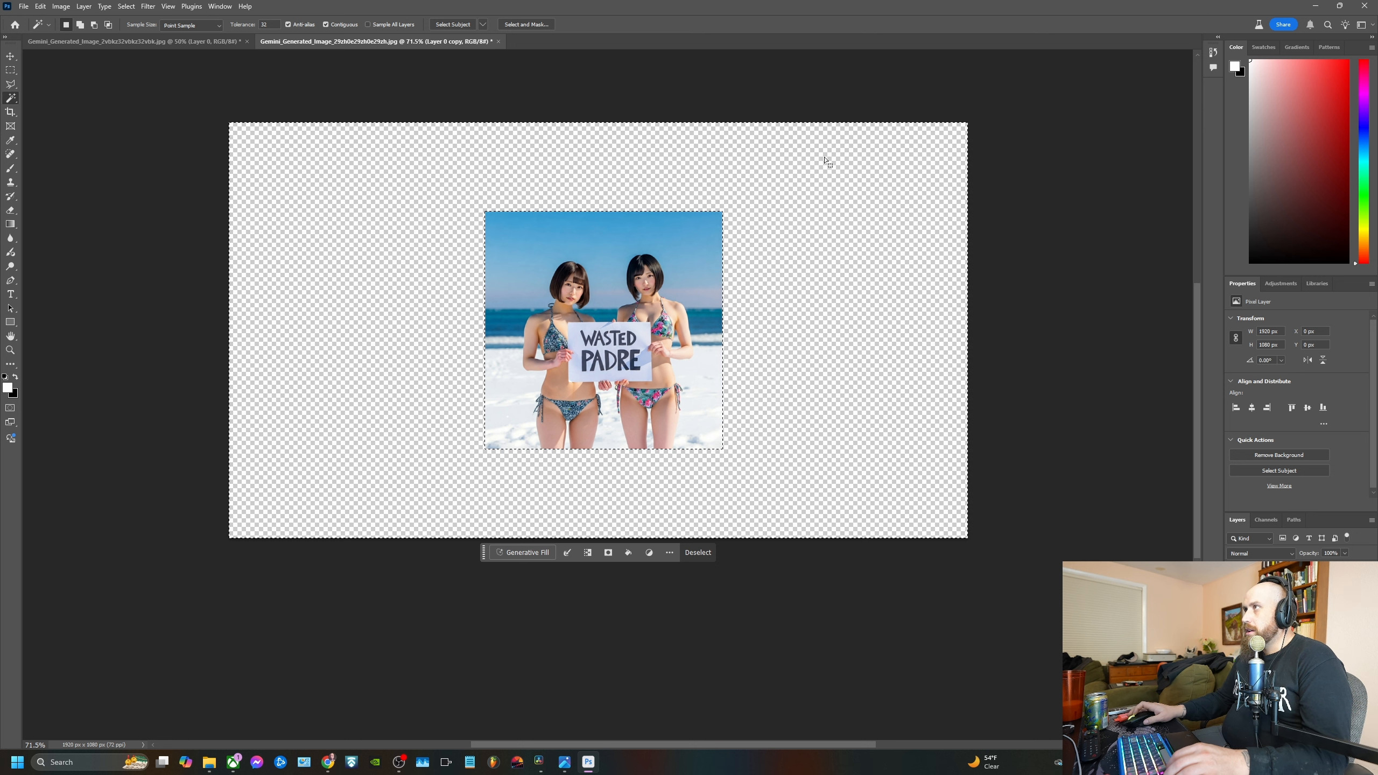
Fill the selected transparent area with Generative Fill using the prompt "two women on a snowy beach"
left_click(526, 553)
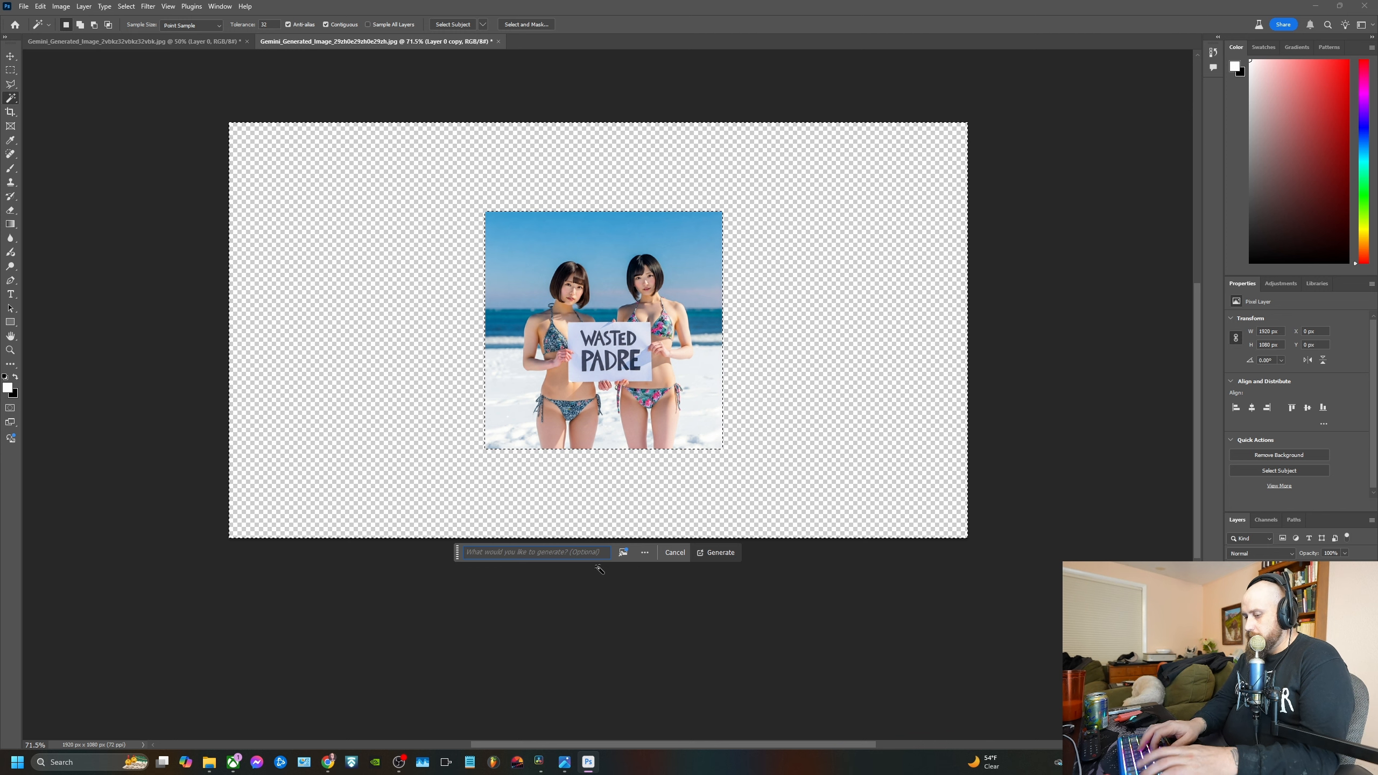
type("two wo")
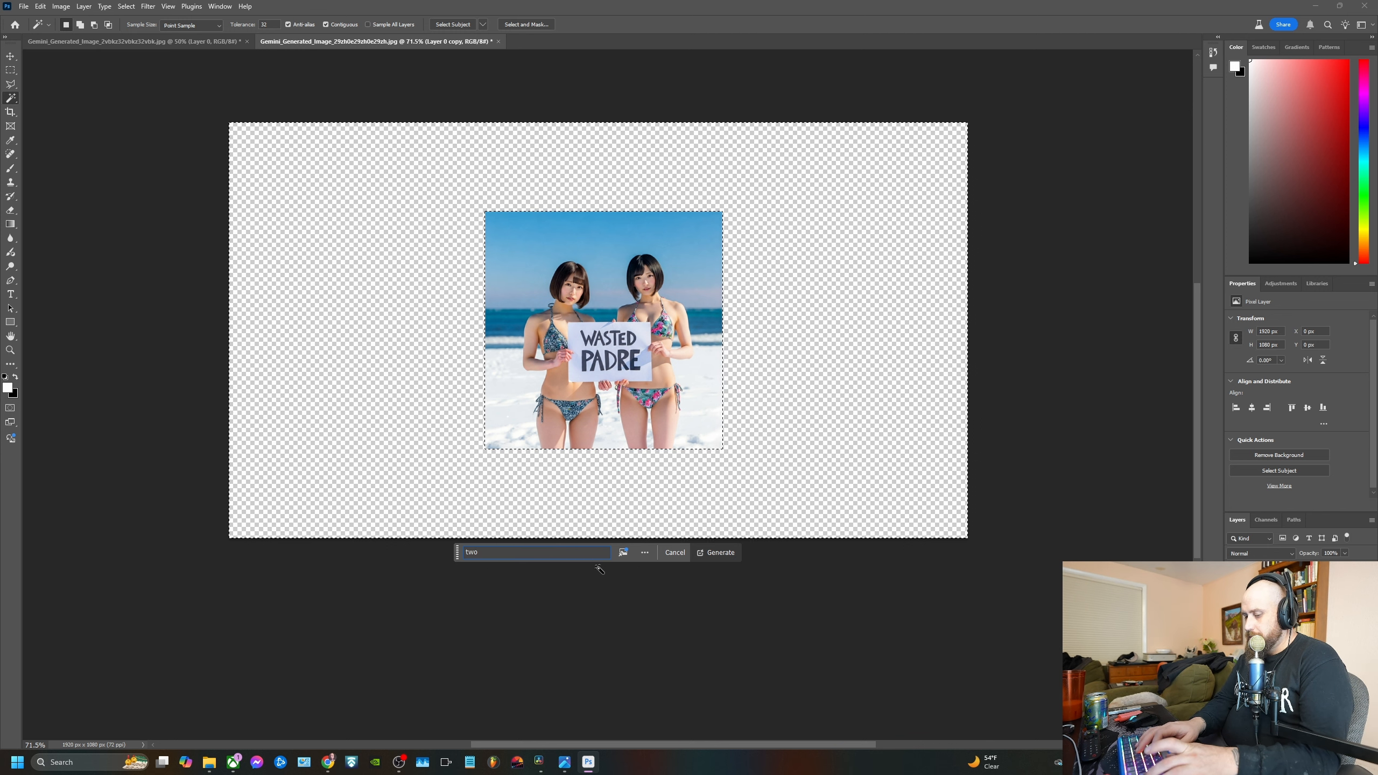
type(" women on ")
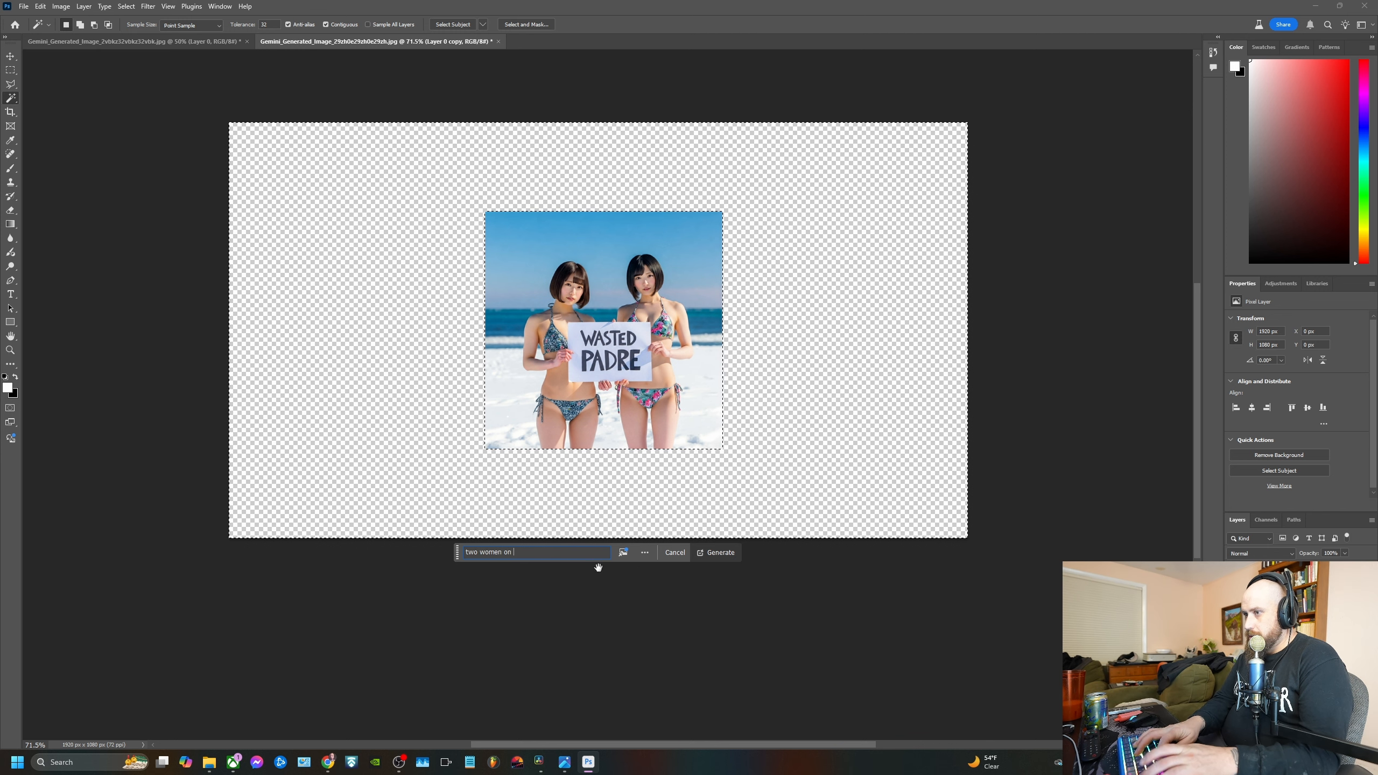
type("a snowy beach")
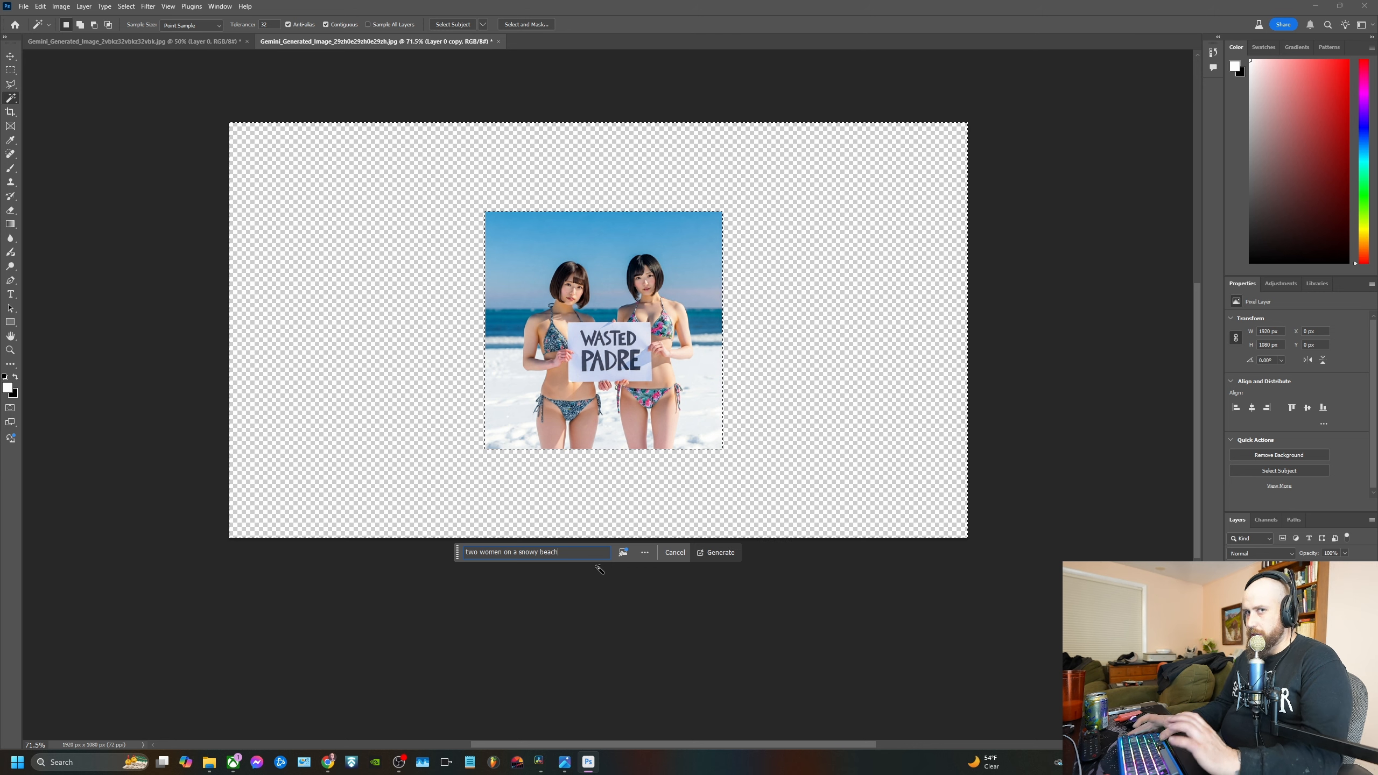
key("Return")
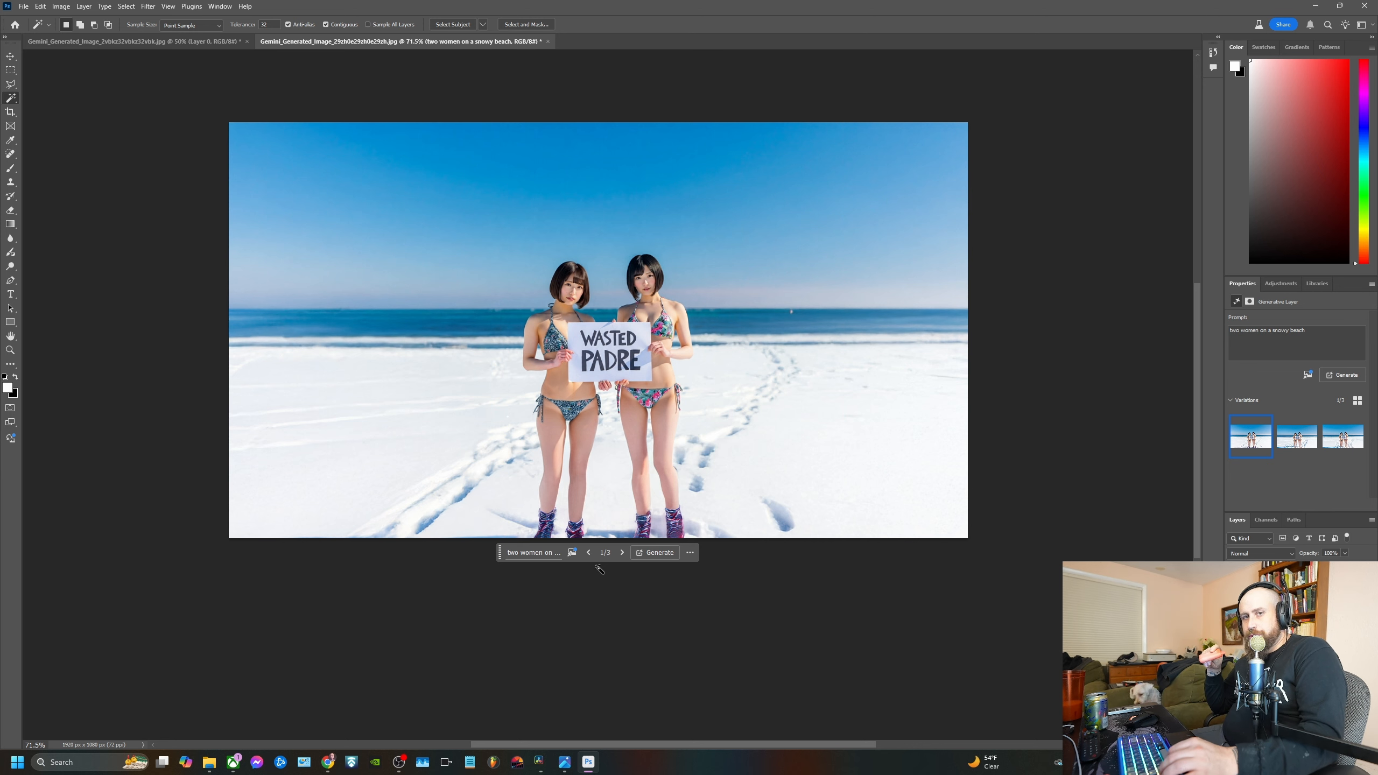
Compare the three generated snowy-beach variations and go back to the first one
left_click(1308, 440)
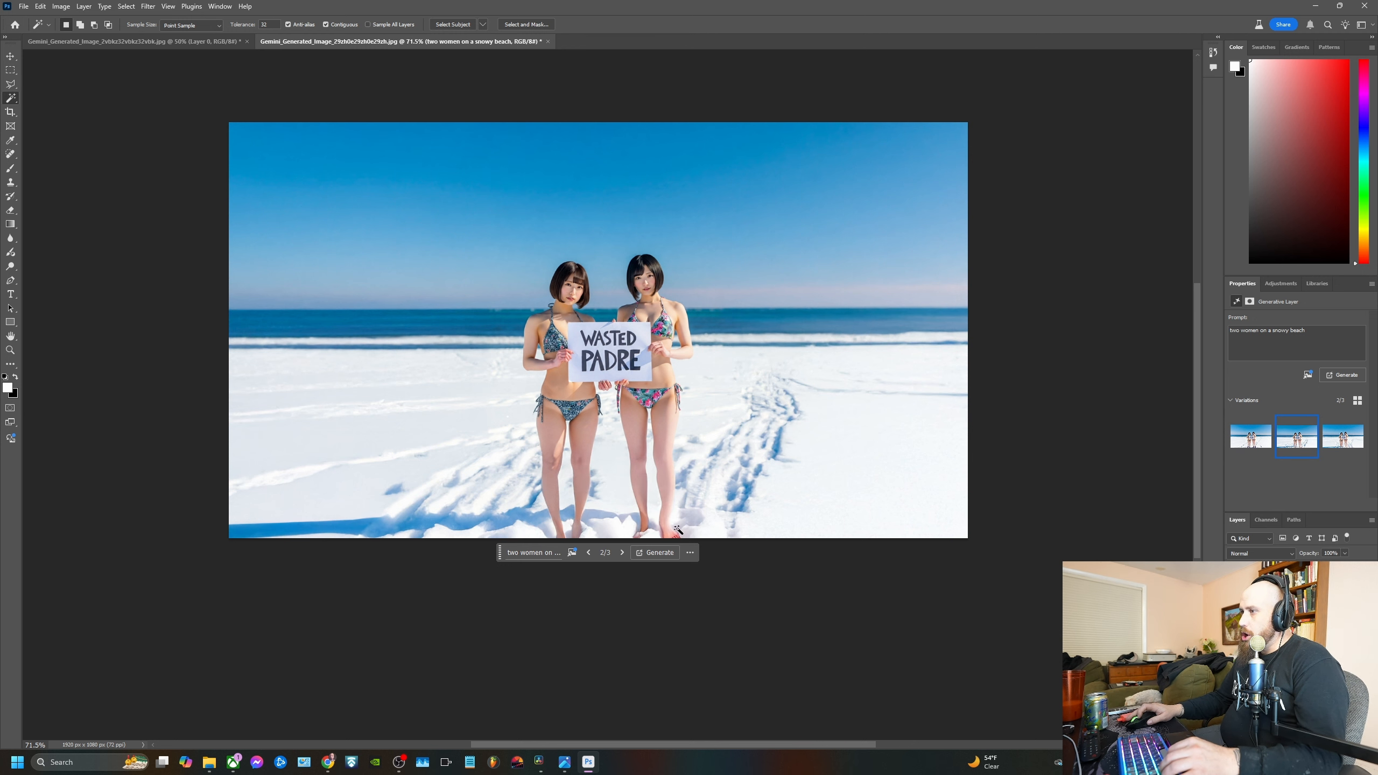
left_click(622, 552)
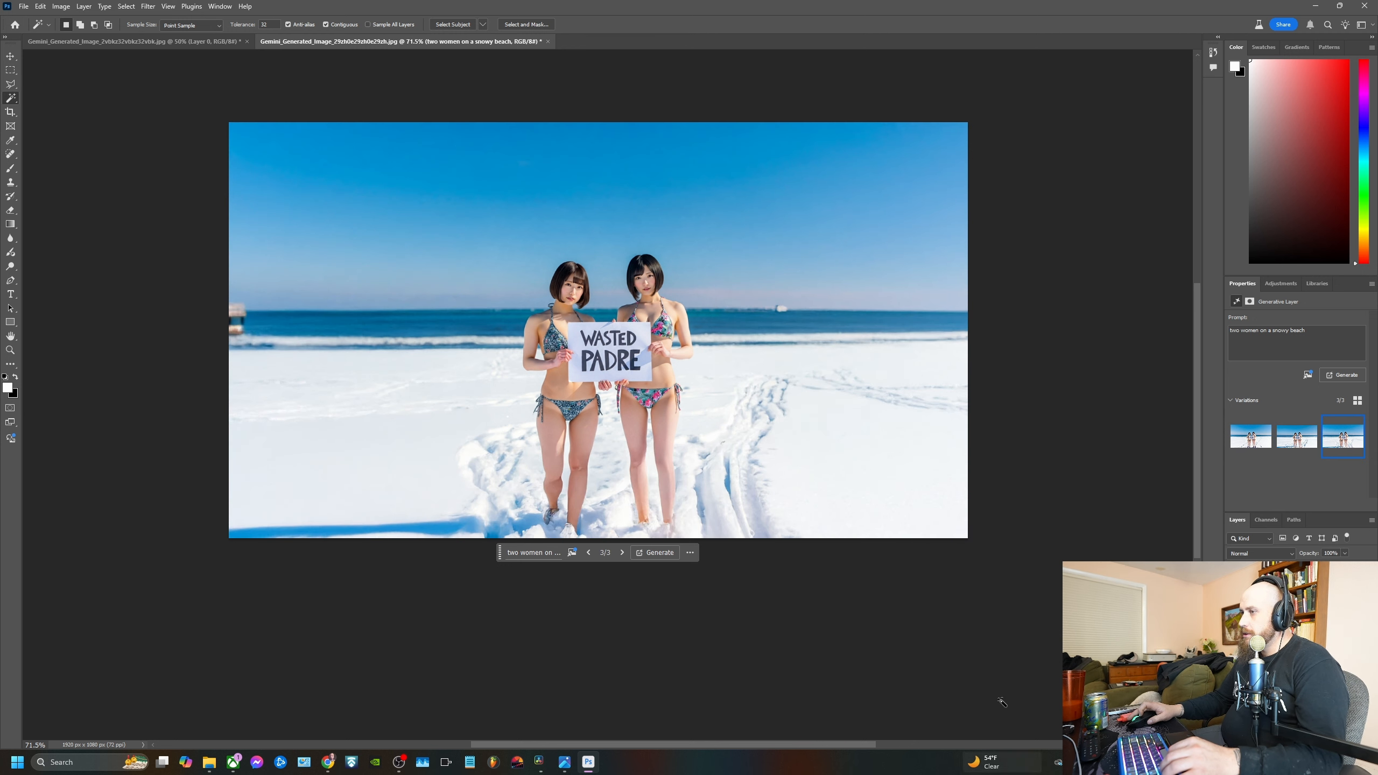
left_click(1262, 441)
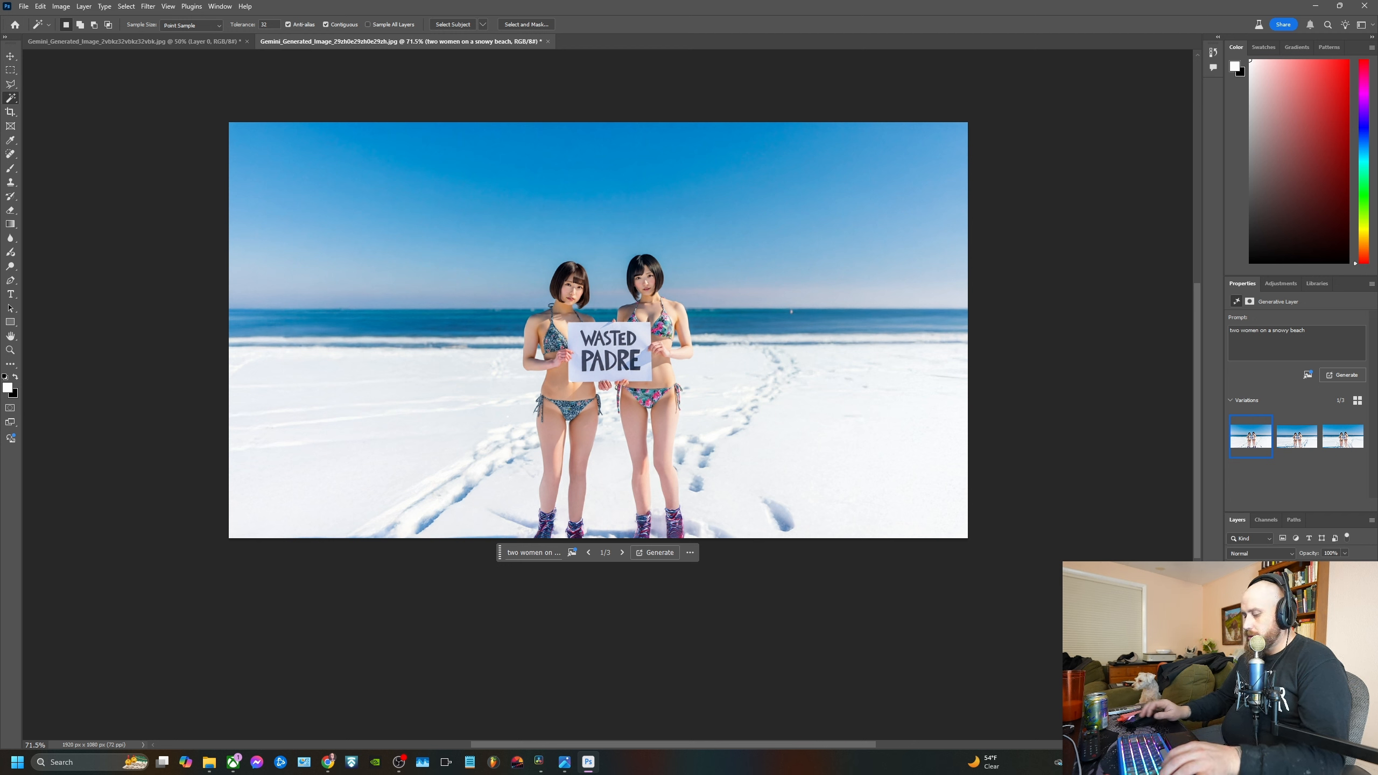
Duplicate the generative layer and regenerate the copy with the prompt "two women on a snowy beach with call of duty theme", previewing its new variations
key("ctrl+j")
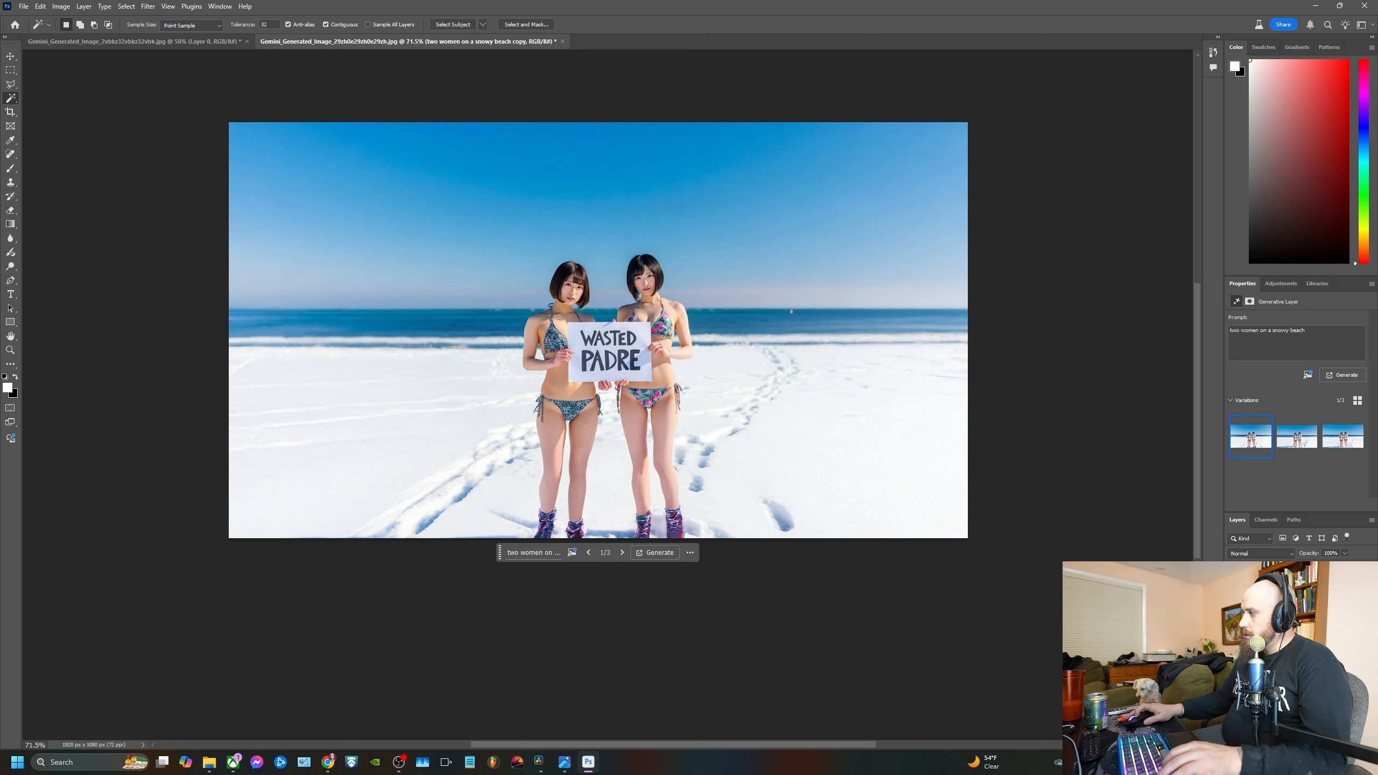
left_click(1322, 327)
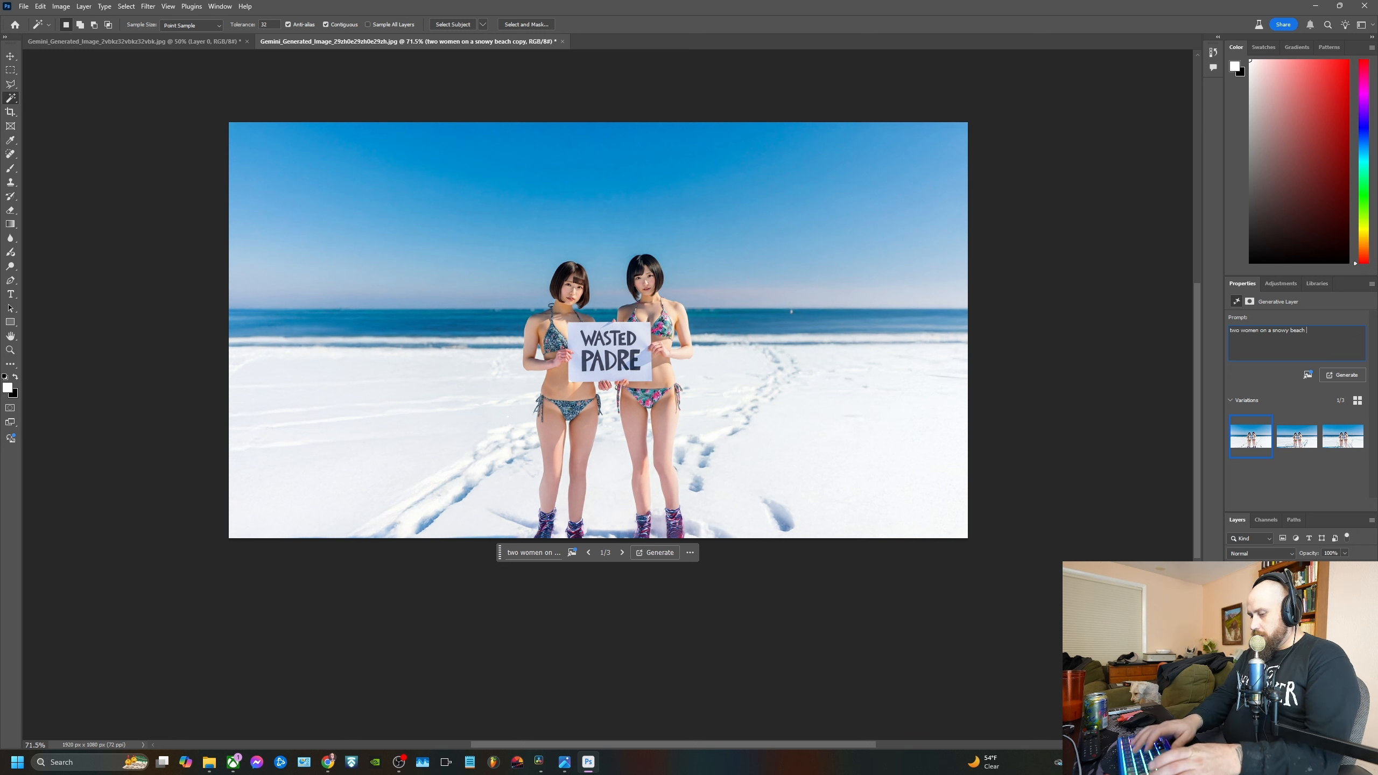
type("with")
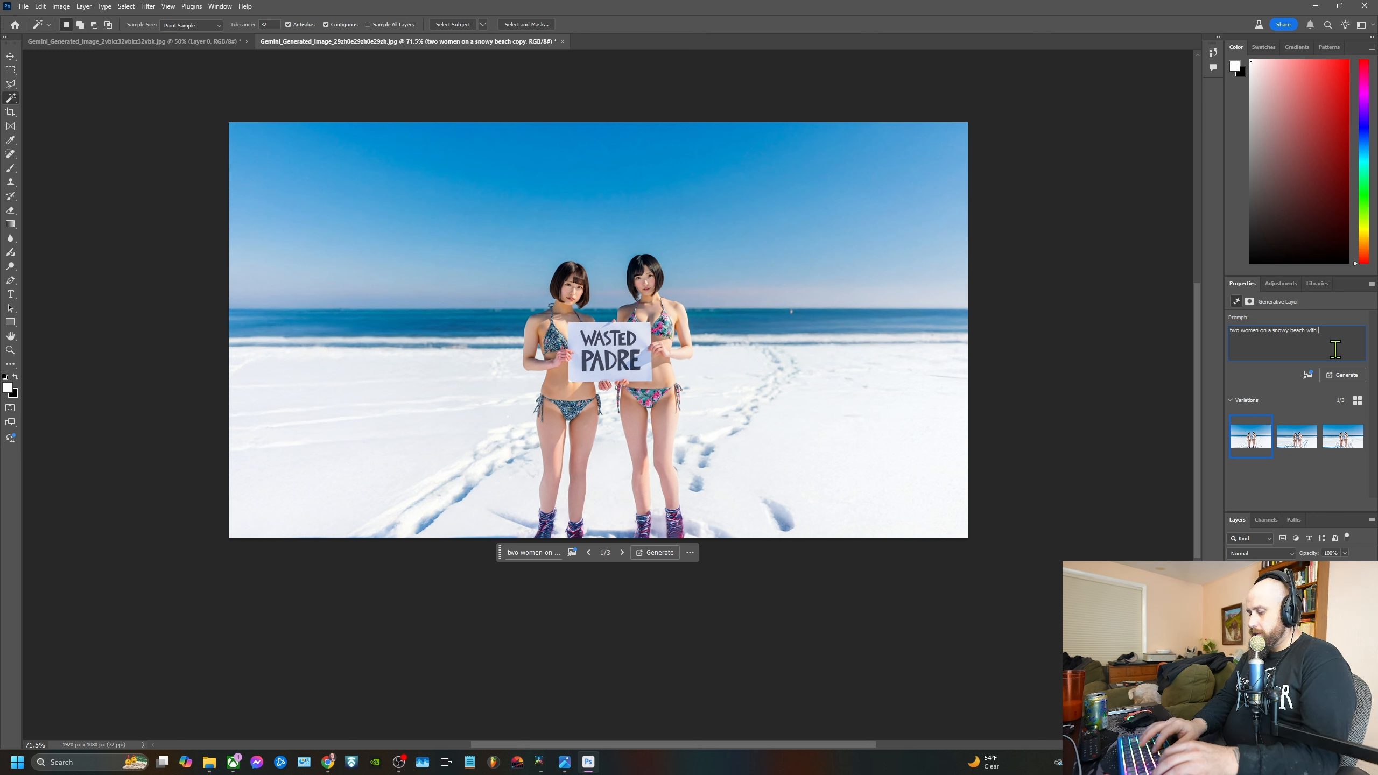
type("call of ")
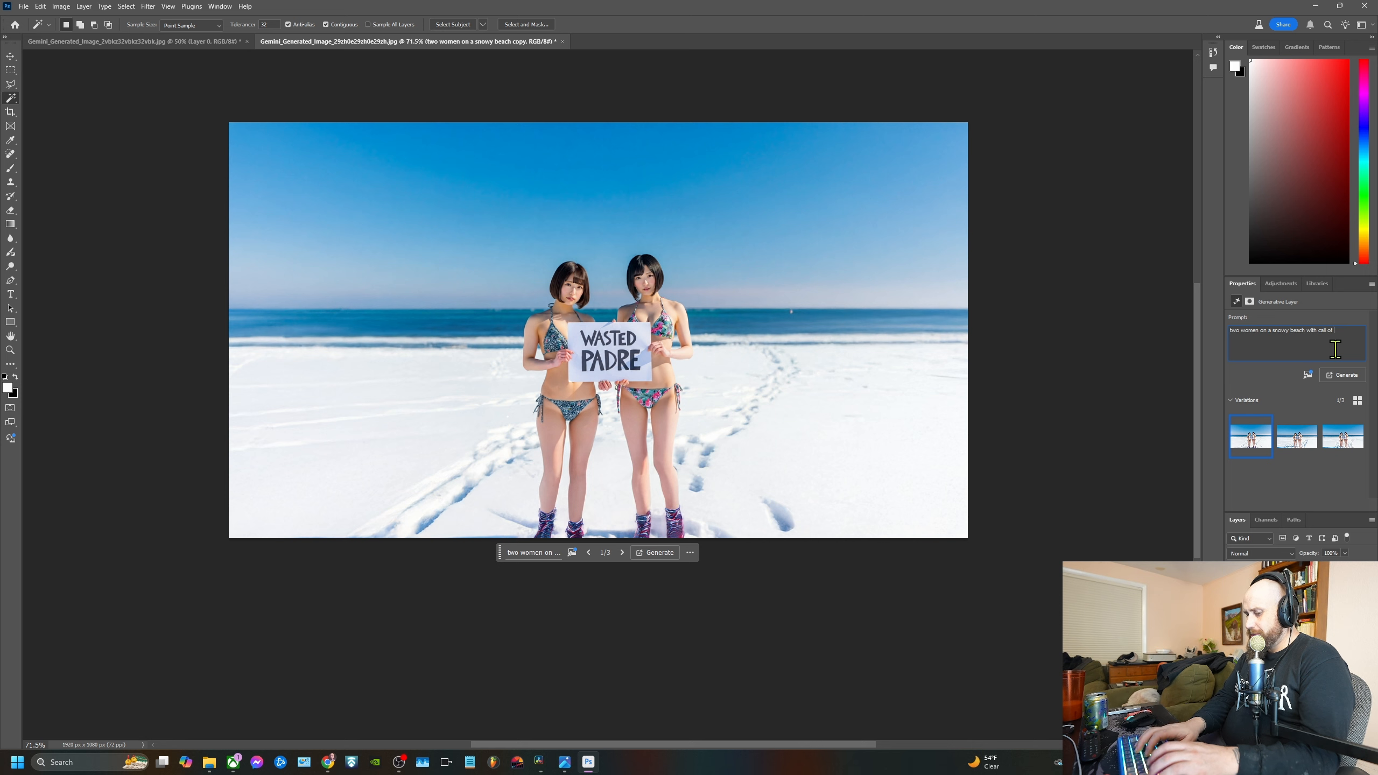
type("duty ")
type("theme")
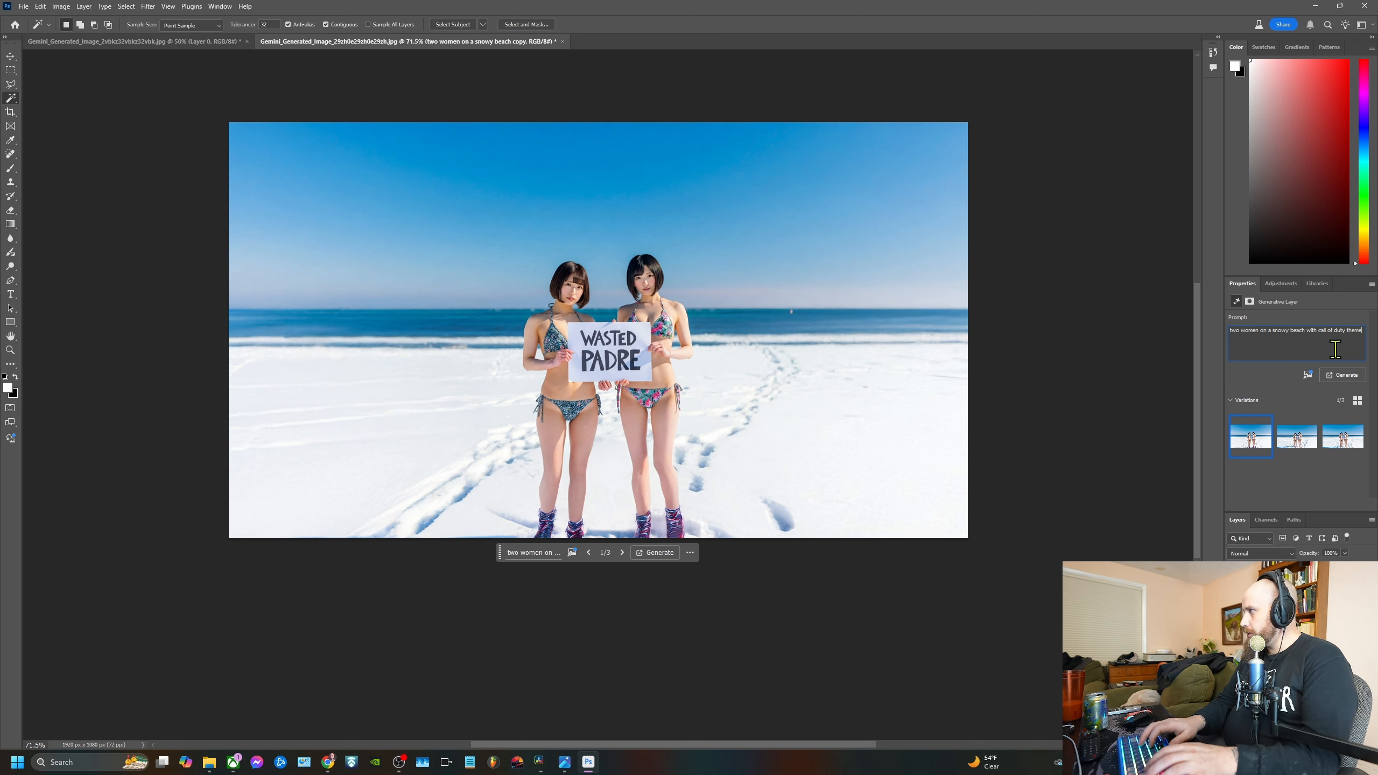
key("Return")
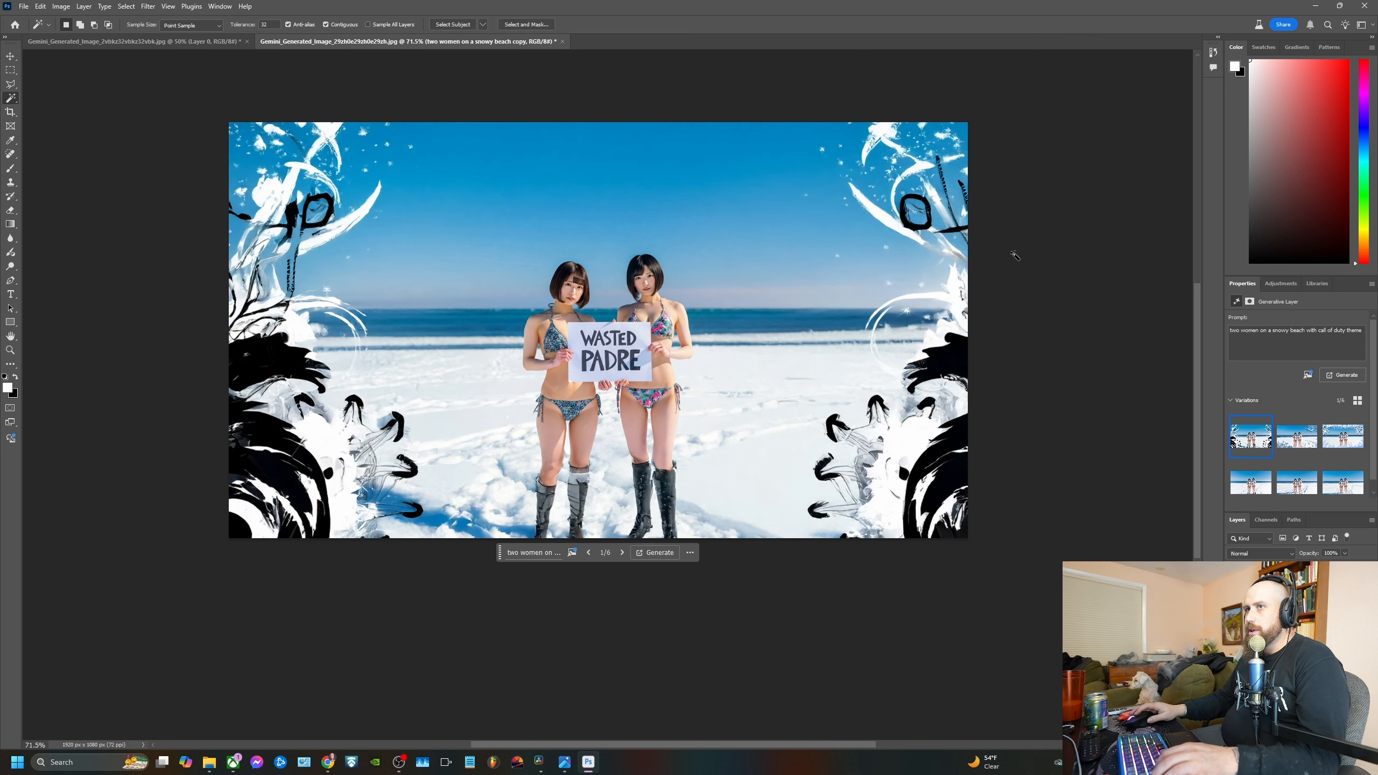
left_click(1297, 437)
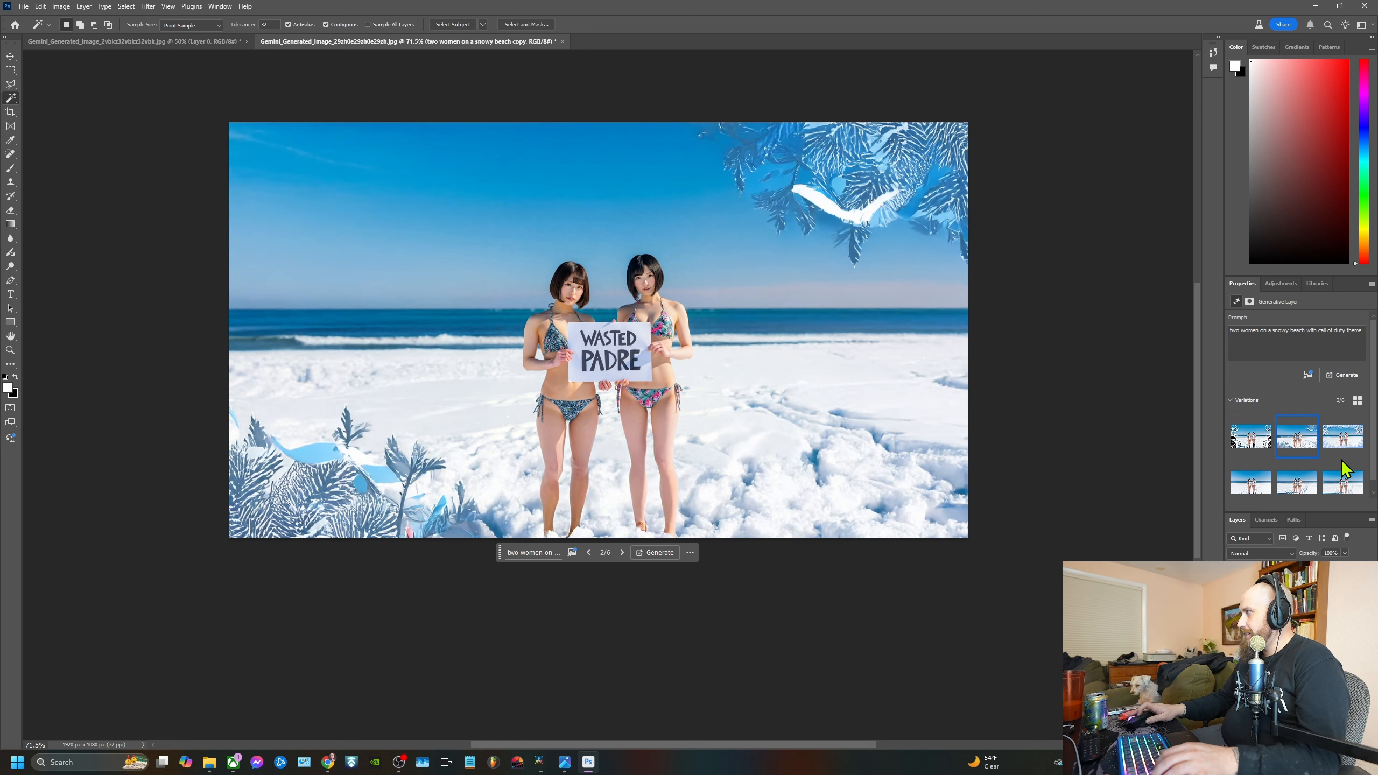
left_click(1342, 437)
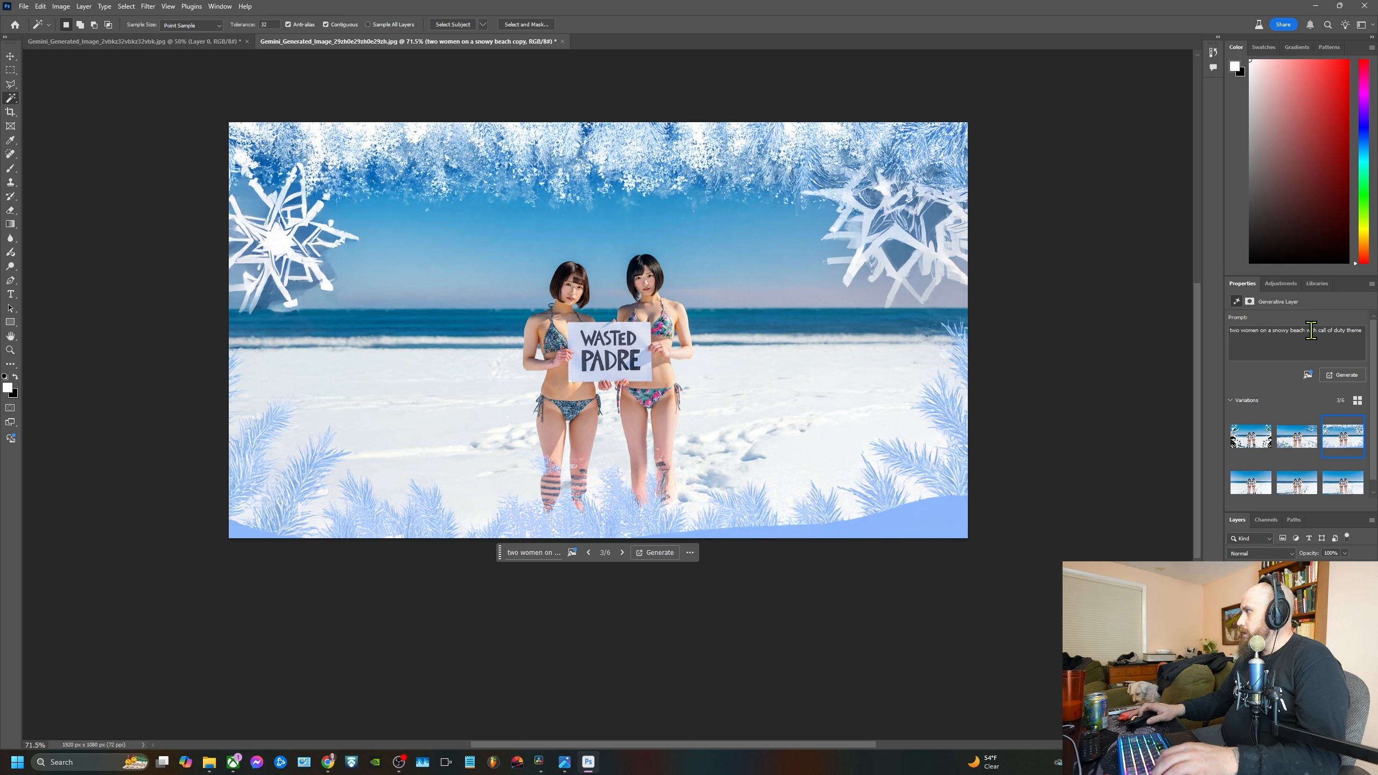
Regenerate the layer with the prompt "two women on a snowy beach with a crowd of miniature people in the background" and preview the new variations
left_click_drag(1320, 332, 1371, 343)
key("BackSpace")
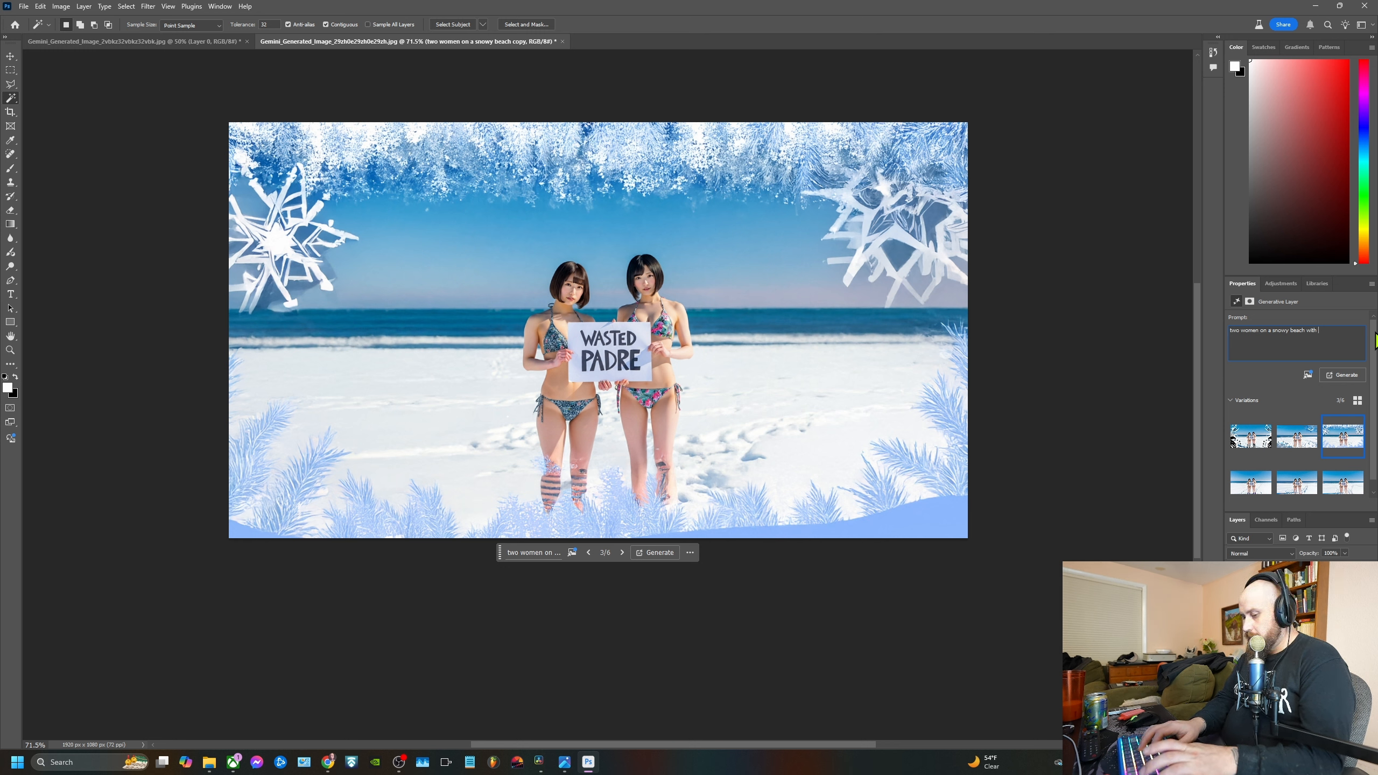
type("rowd of")
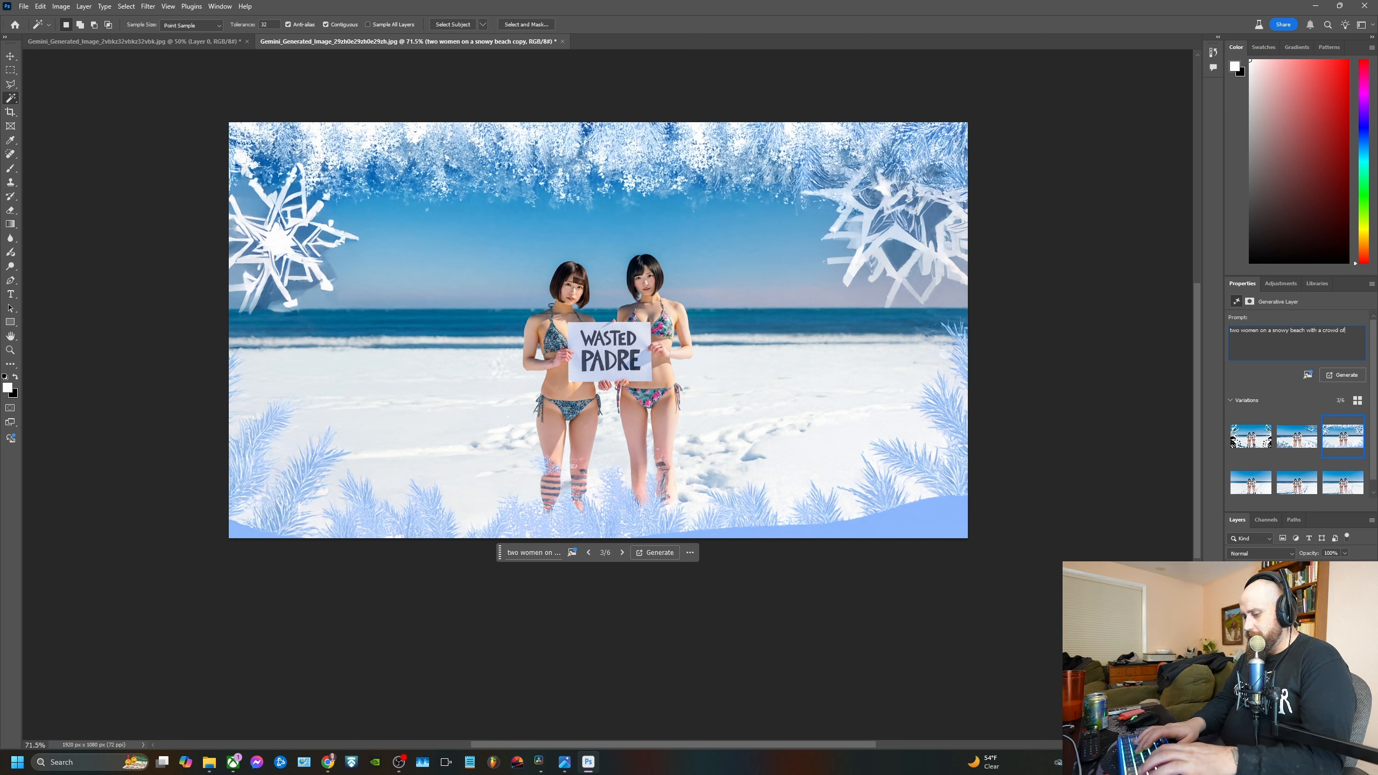
type(" miniature pe")
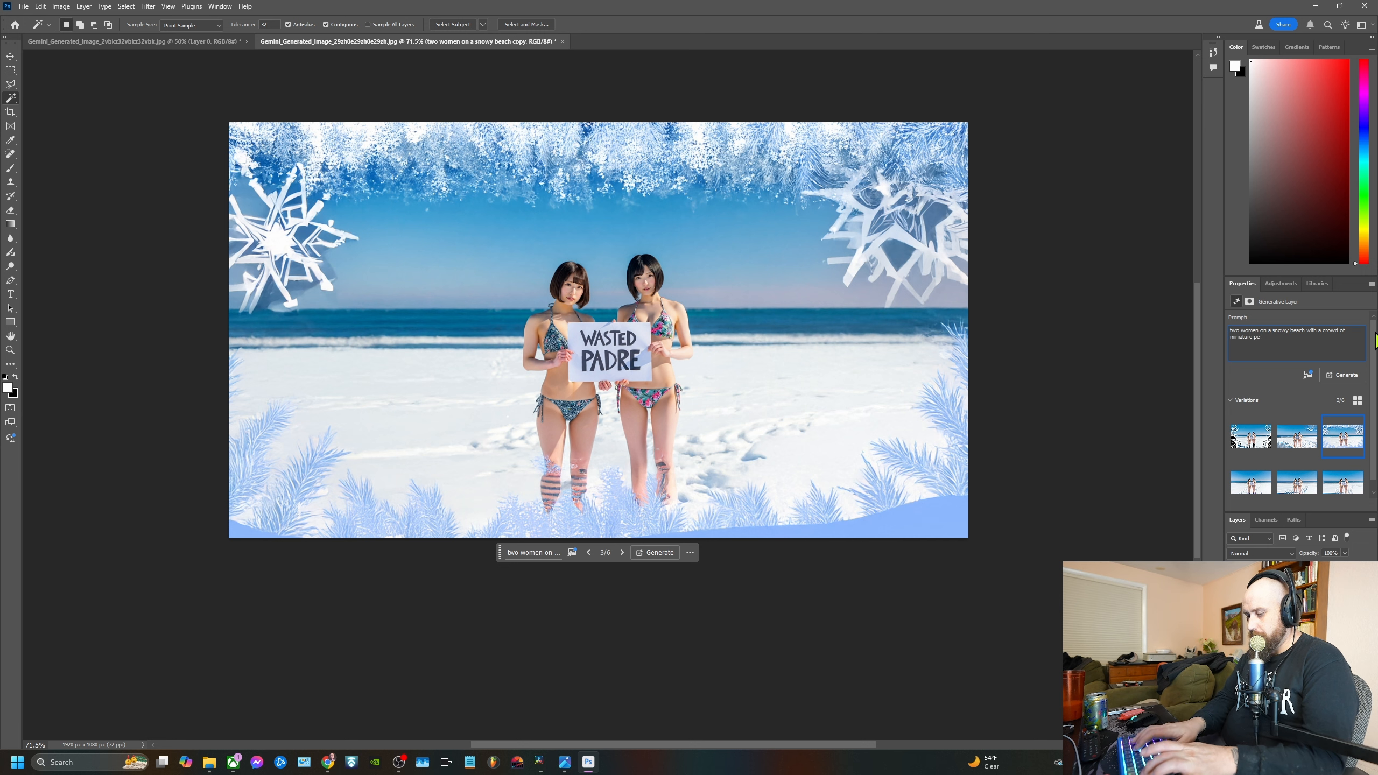
type("ople")
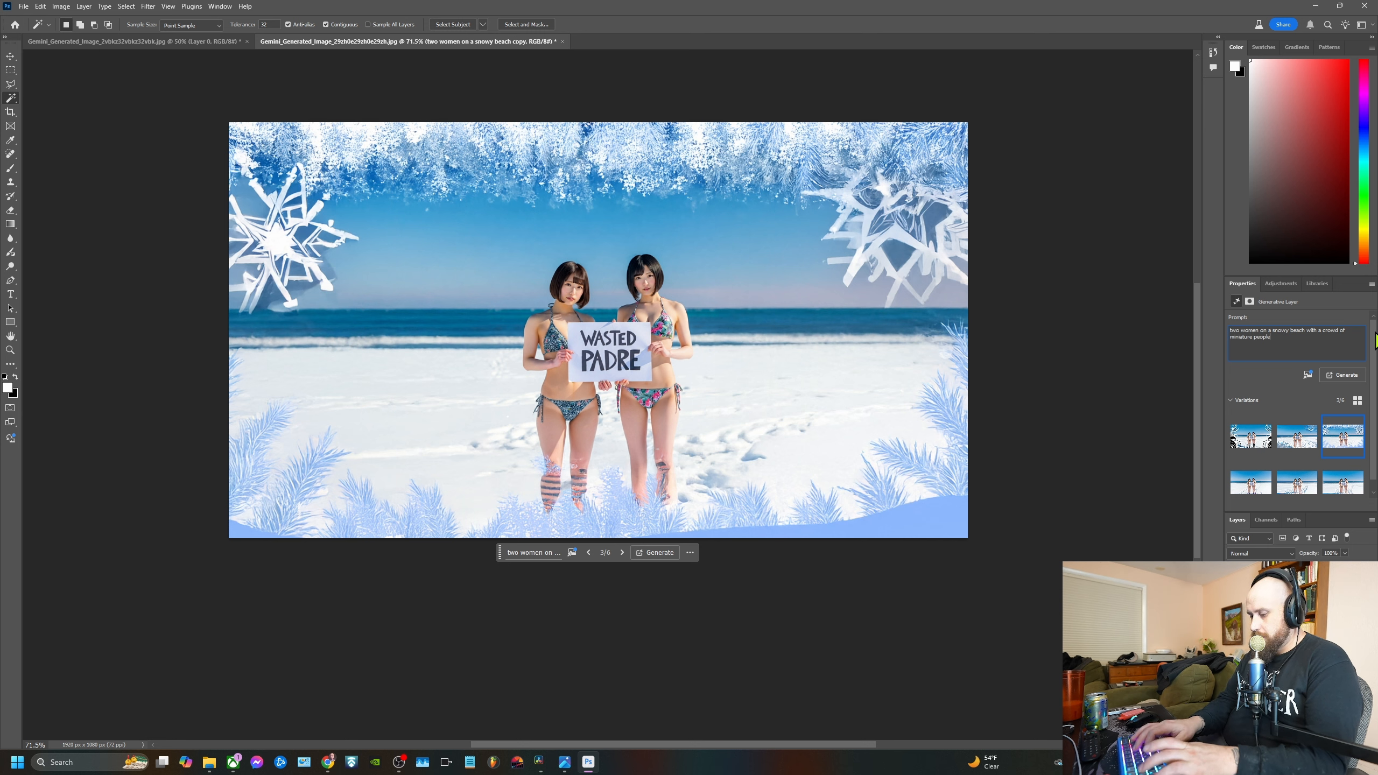
type(" in the bac")
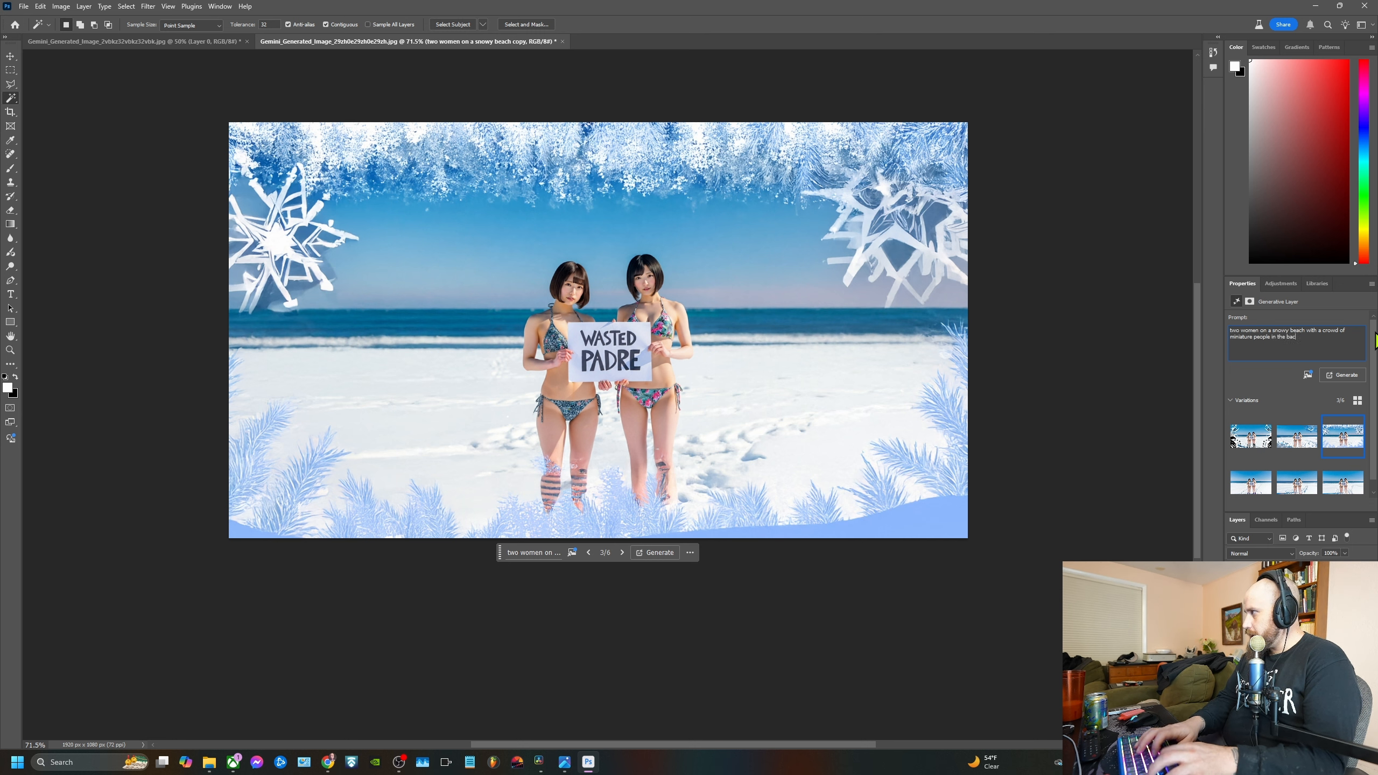
type("kgr")
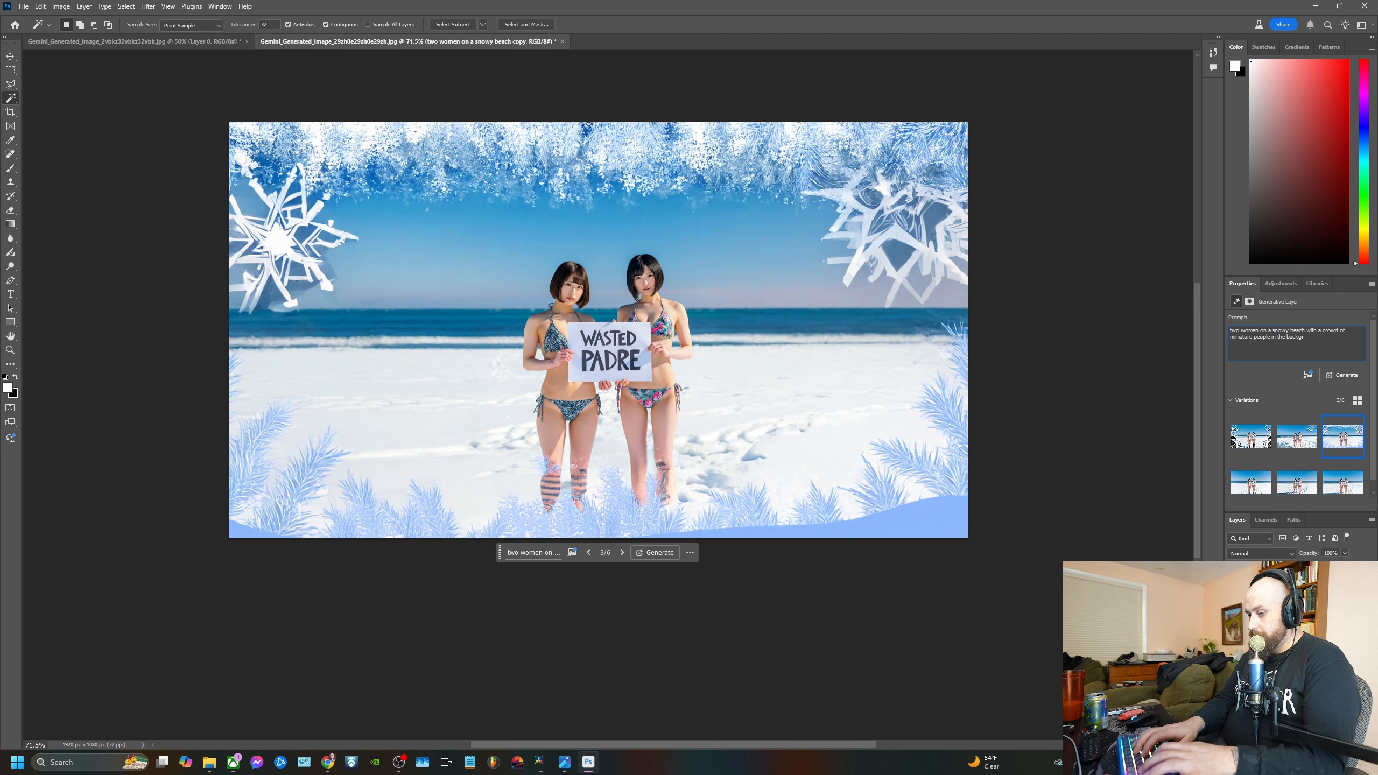
type("ound")
key("Return")
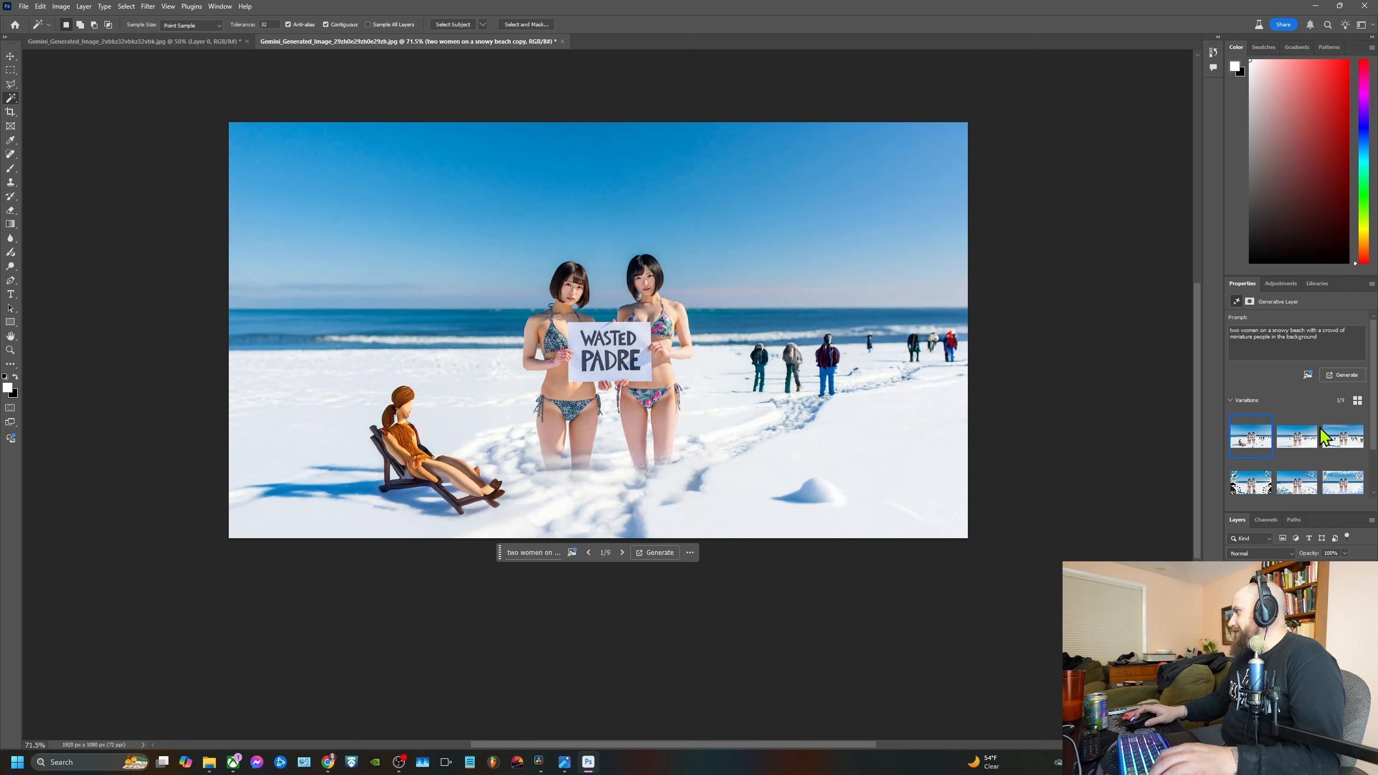
left_click(1300, 448)
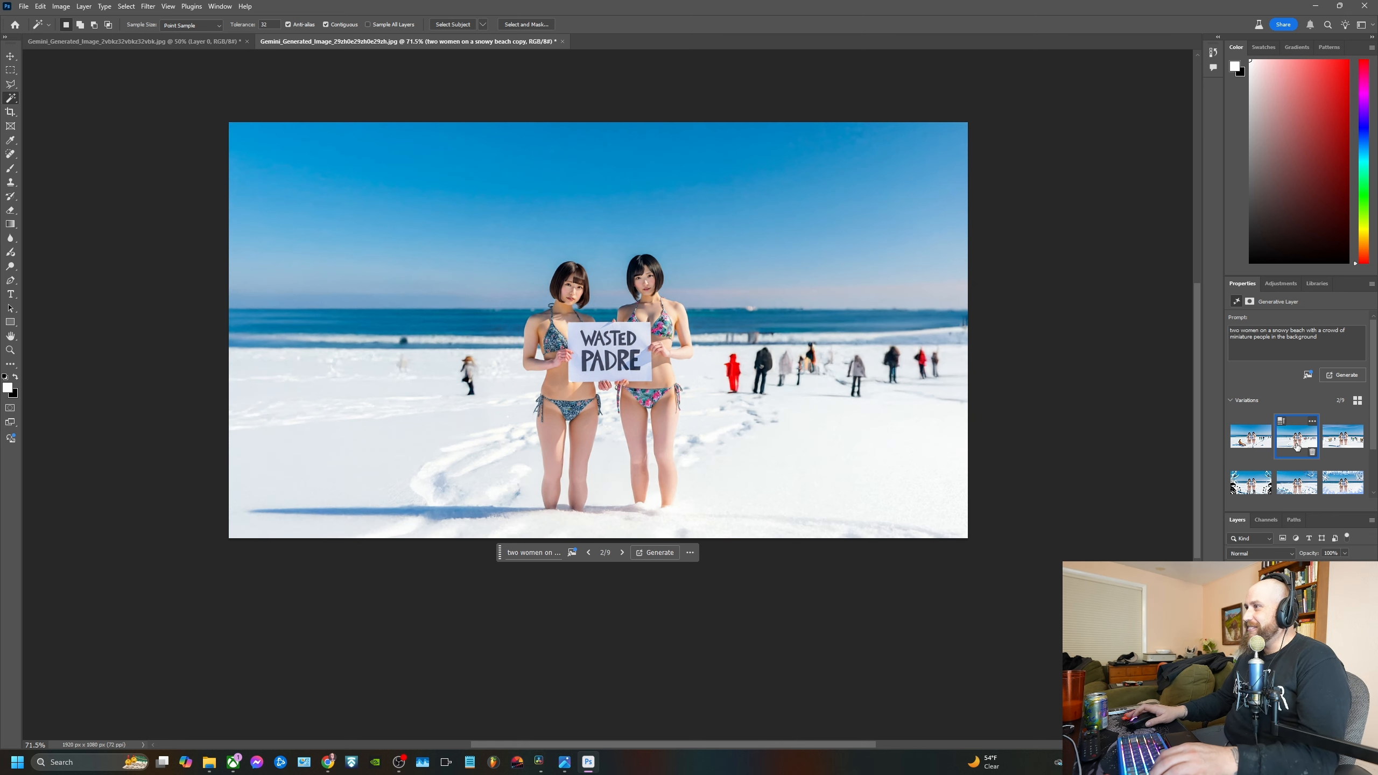
left_click(1340, 439)
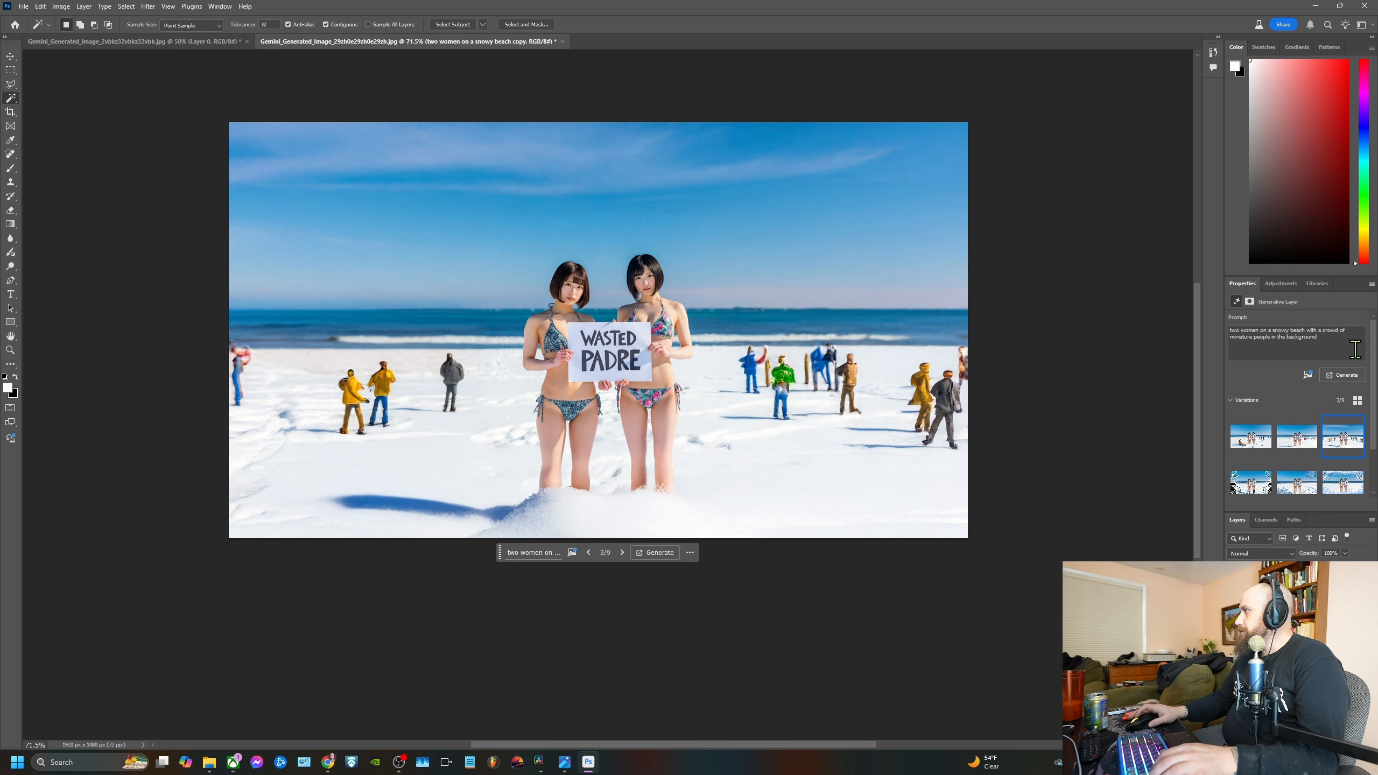
Replace "people" with "soldiers" in the generative layer's prompt and regenerate it
double_click(1263, 338)
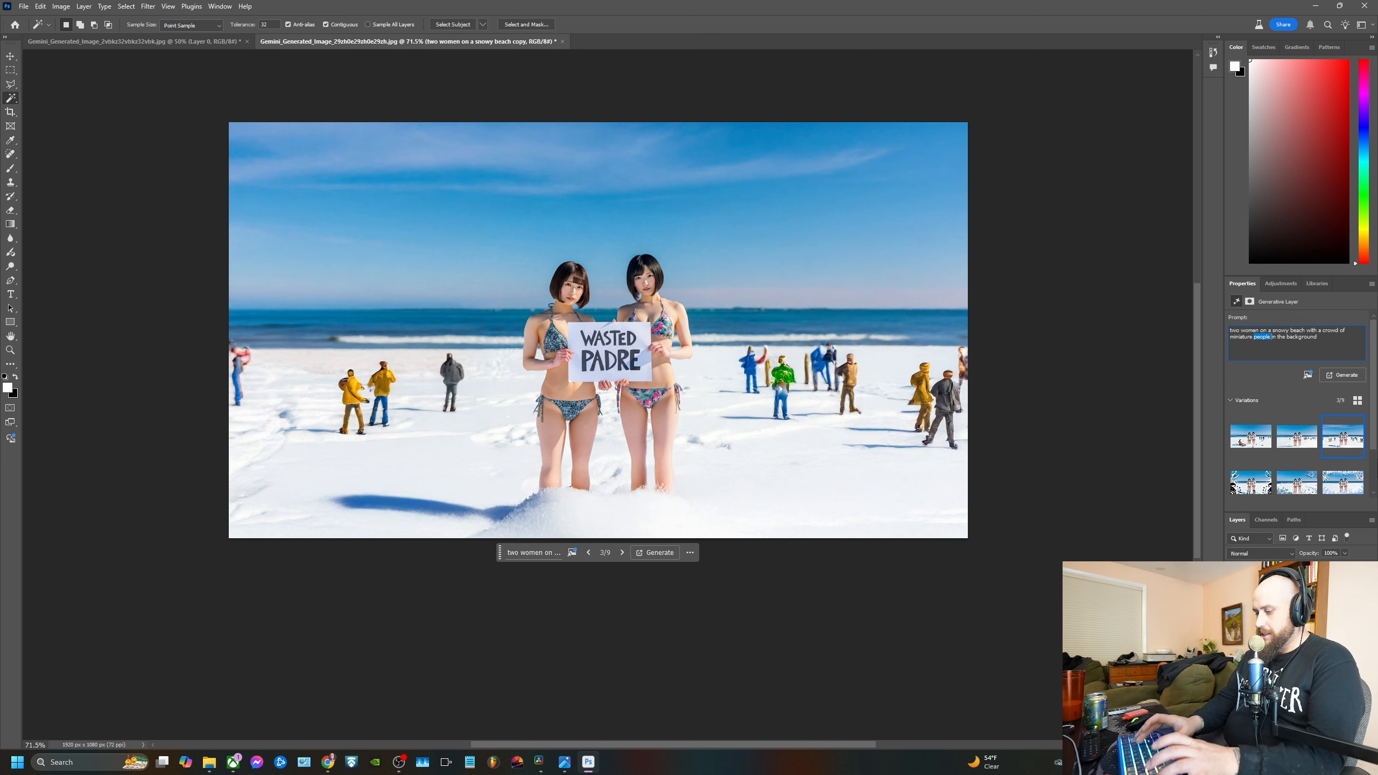
type("soldiers")
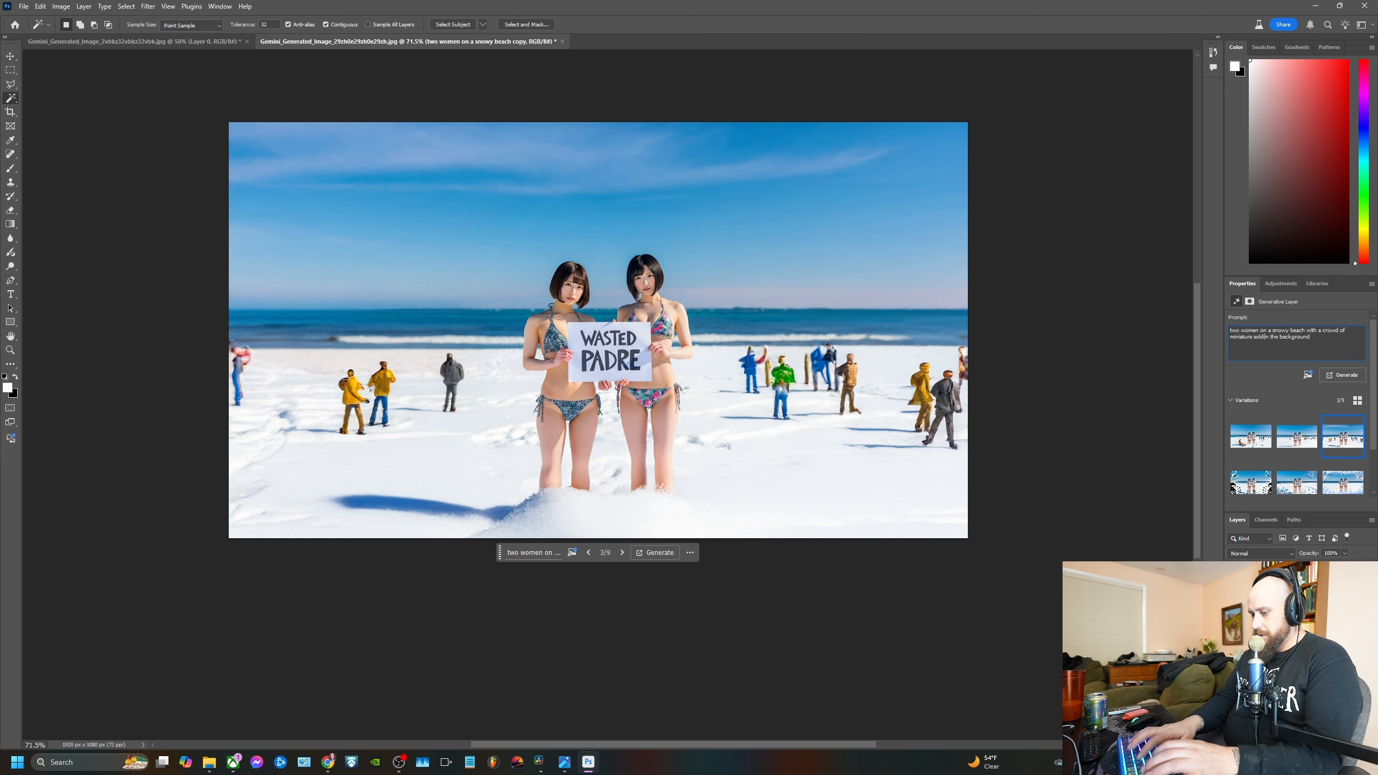
key("Return")
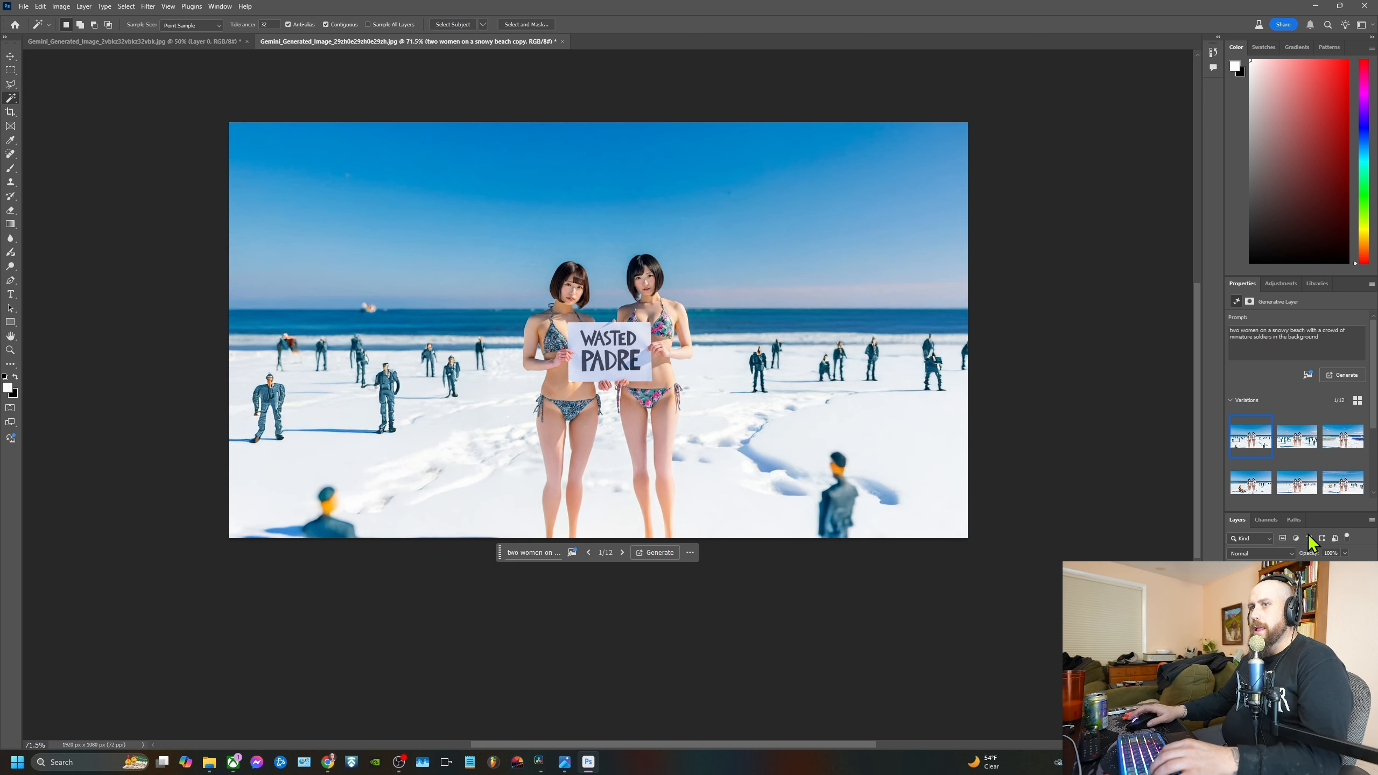
Compare the new miniature-soldier variations and select the second one
left_click(1290, 444)
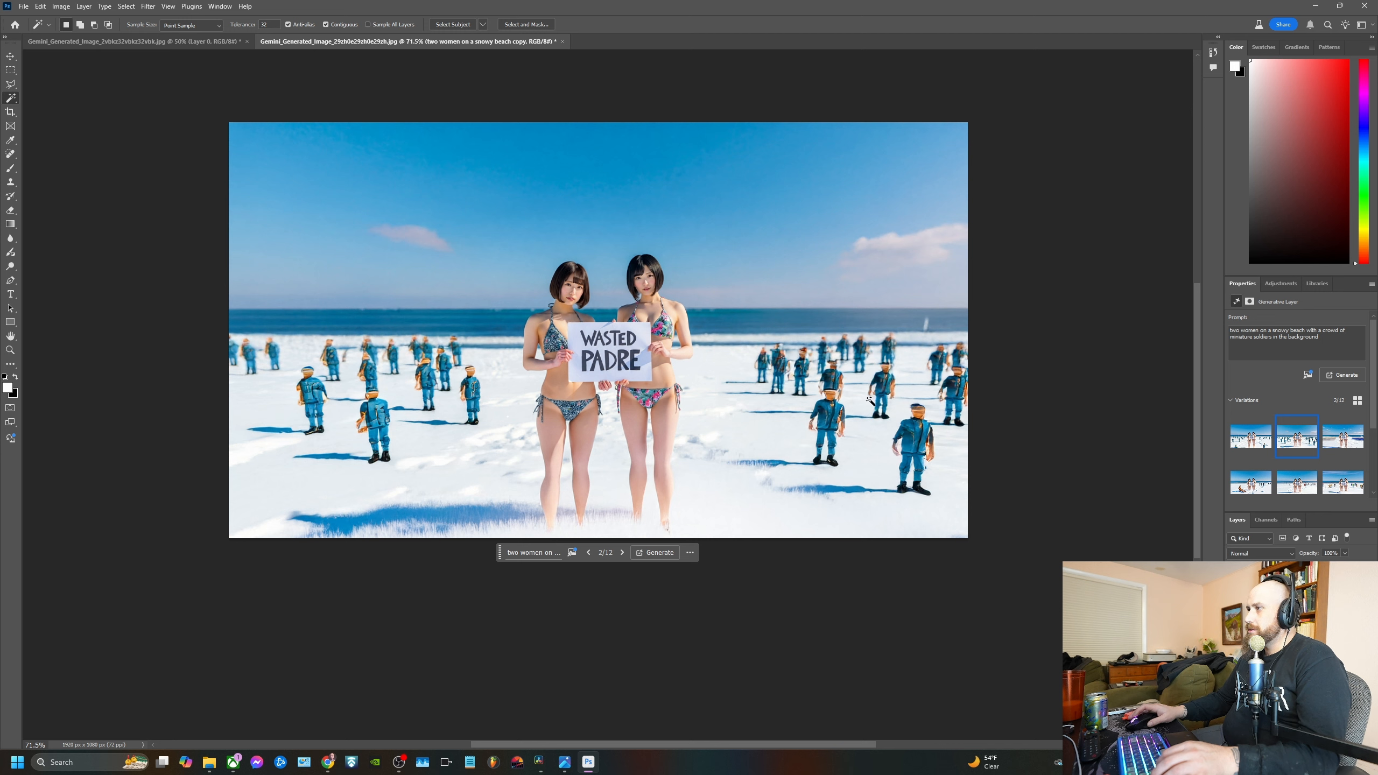
mouse_move(1290, 455)
left_click(1343, 446)
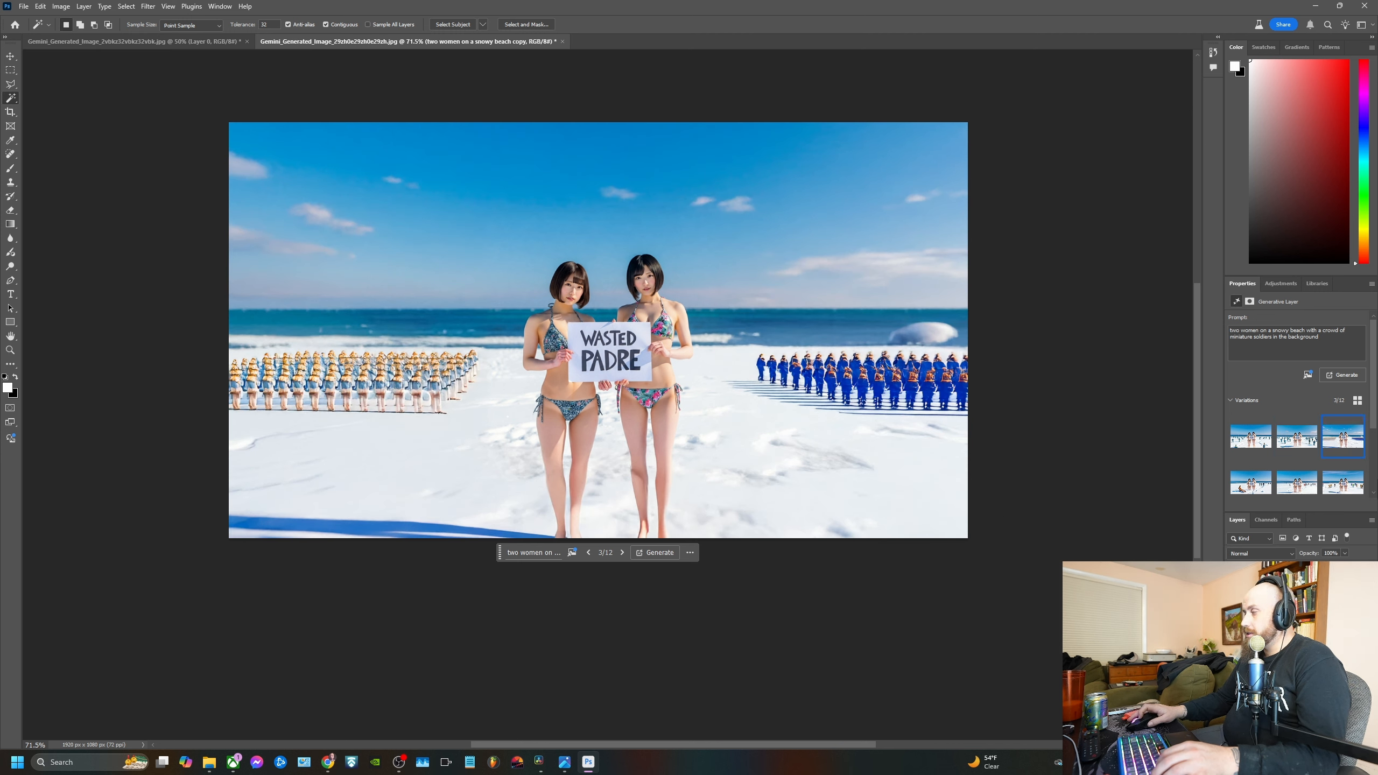
left_click(1297, 443)
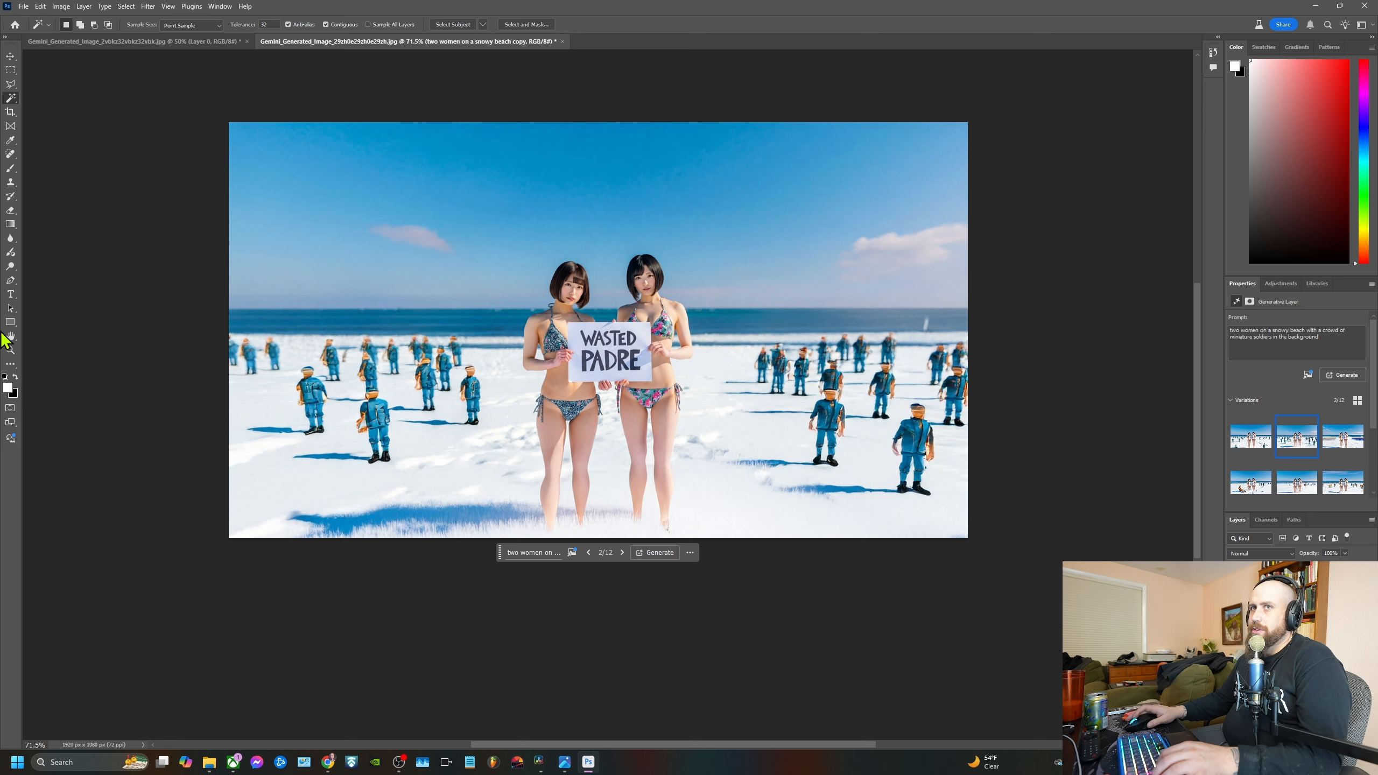
Add a text box across the upper half of the image with the text "[wasted padre]"
left_click(10, 294)
left_click_drag(351, 162, 844, 308)
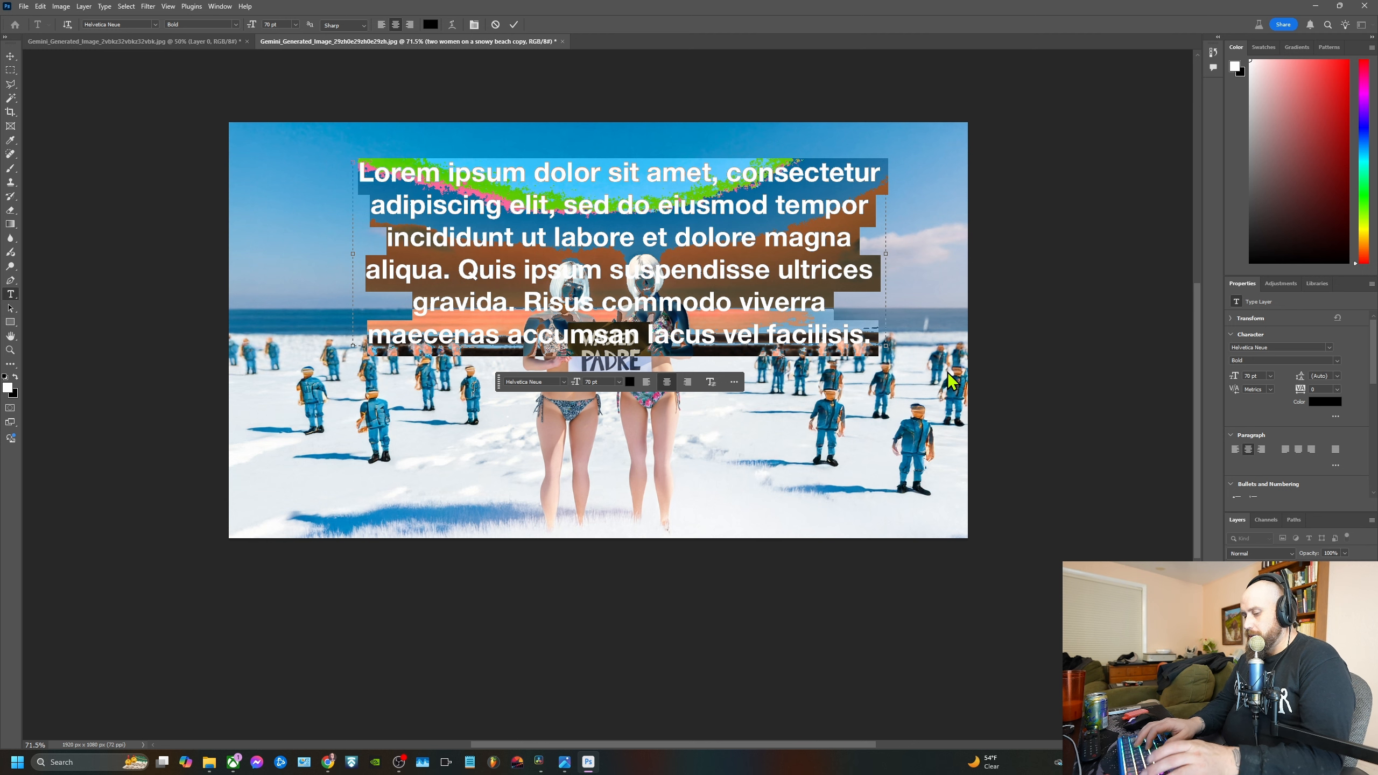
type("[was")
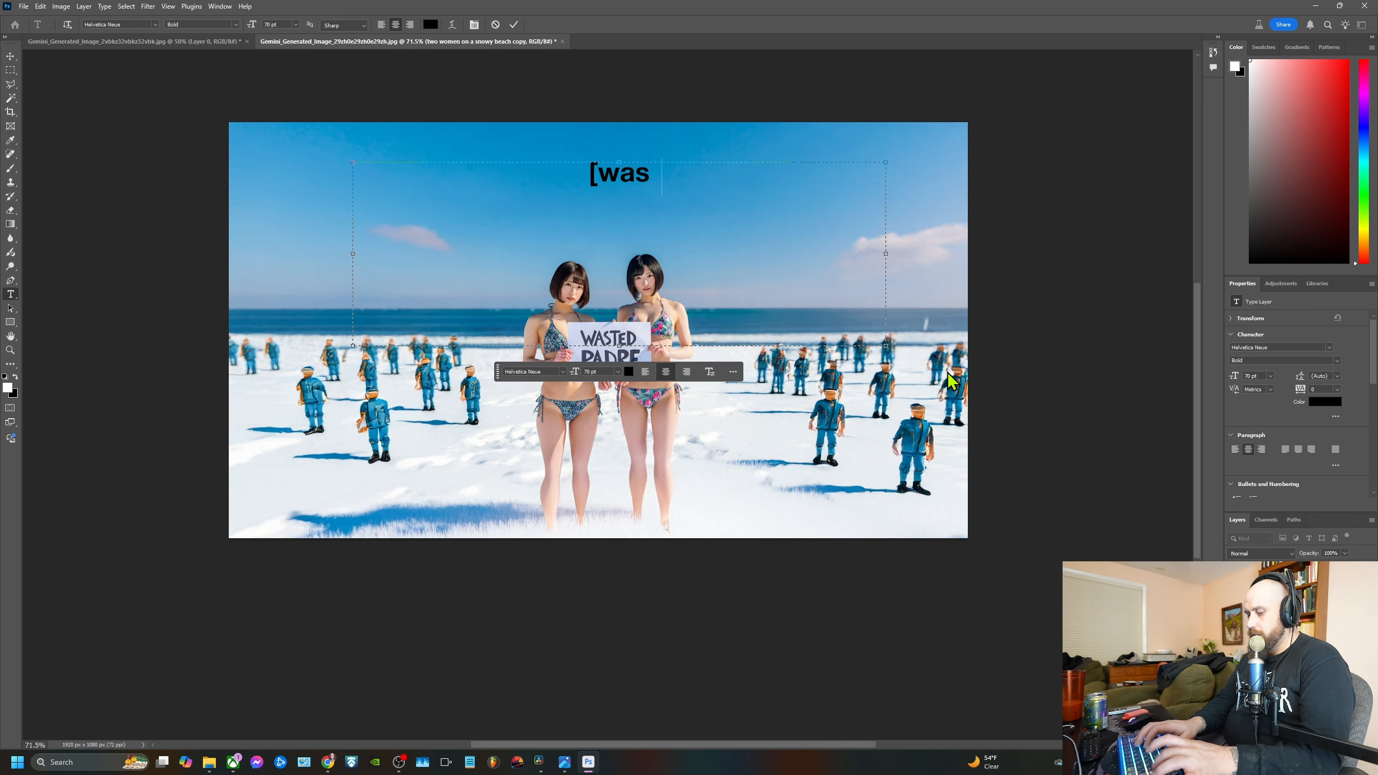
type("ted padre")
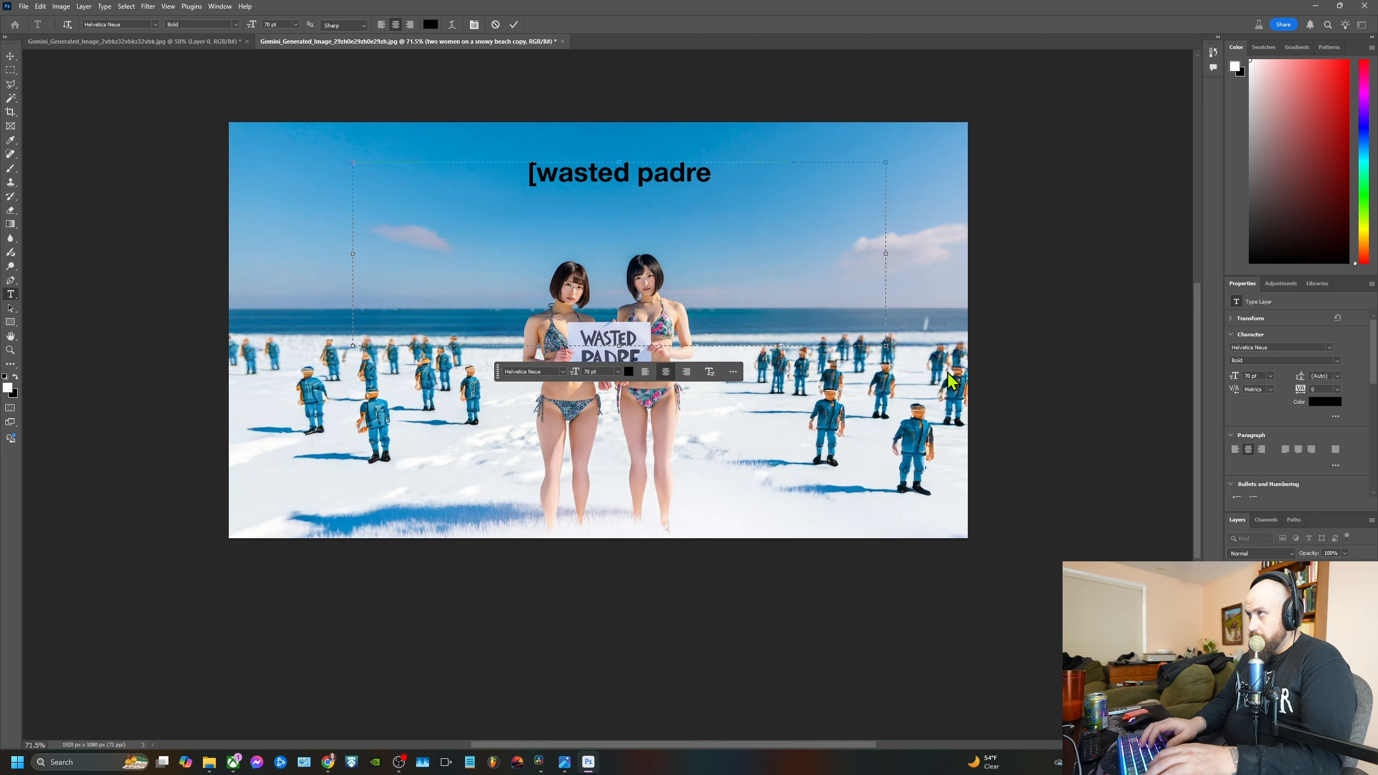
type("]")
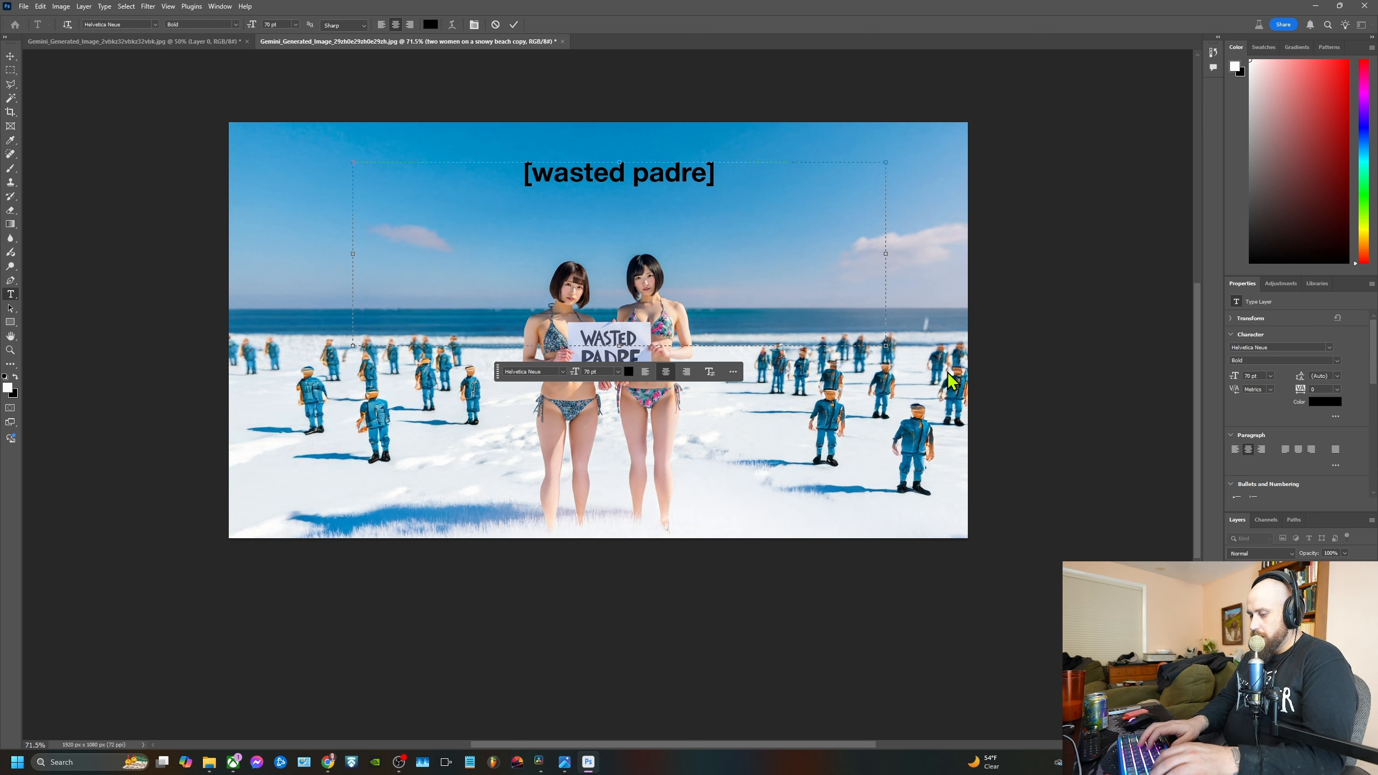
type(" live st")
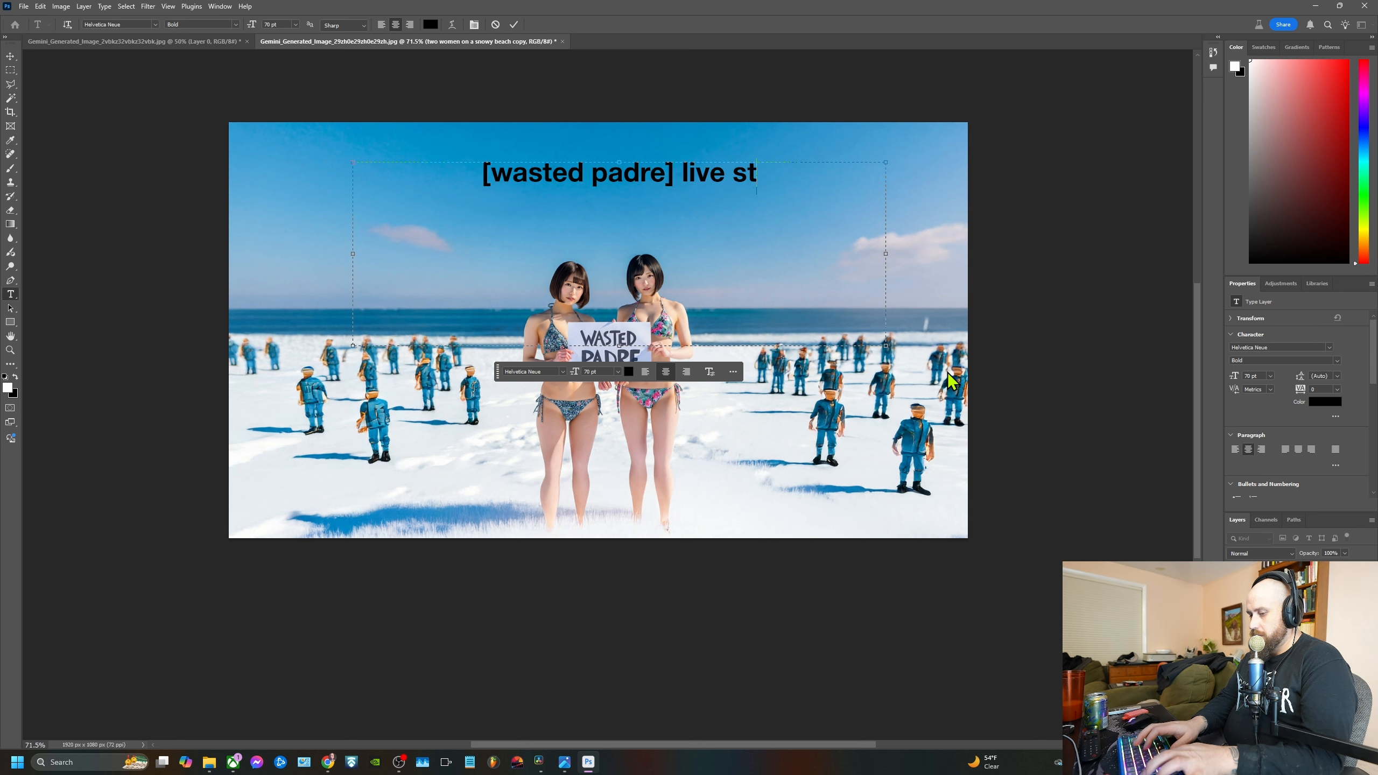
type("ream")
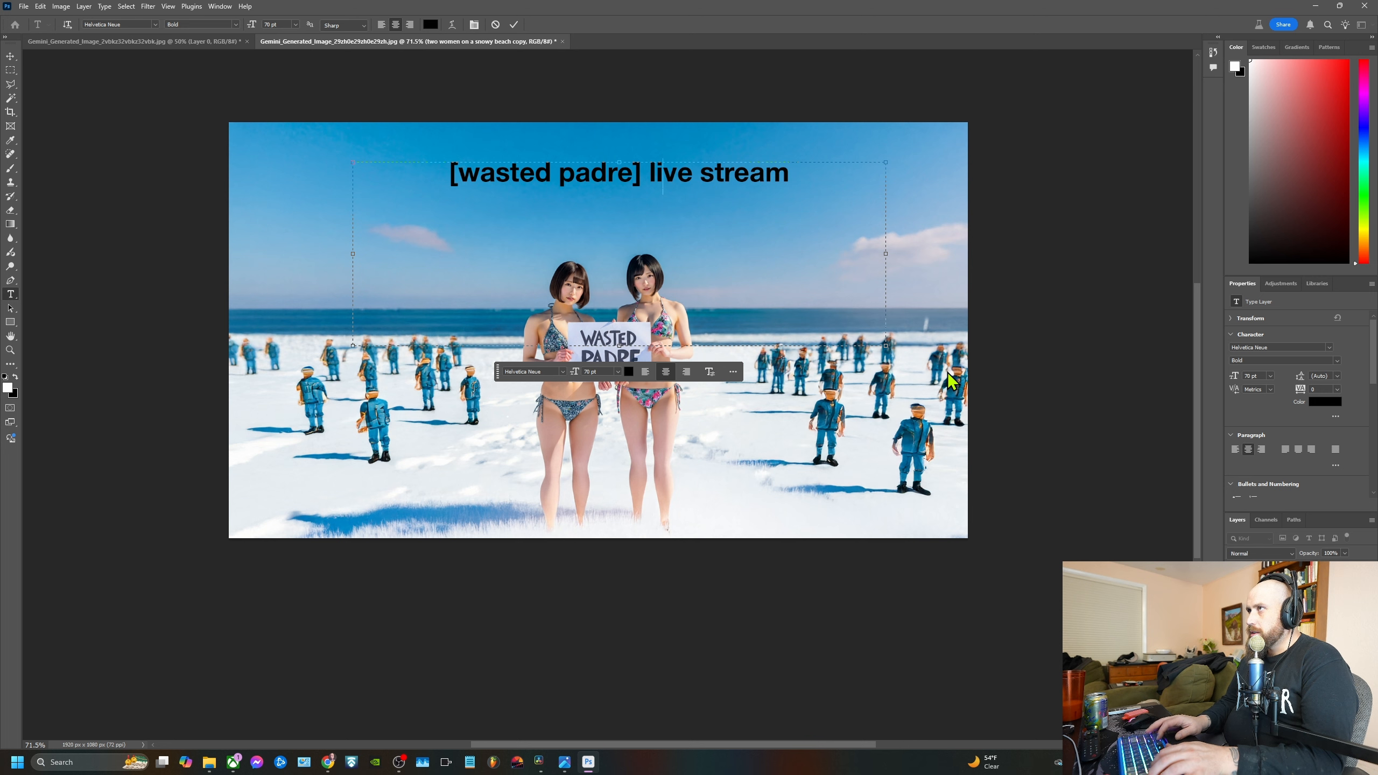
Add "live stream" as a second line of the title and shrink the text box to fit both lines
key("Return")
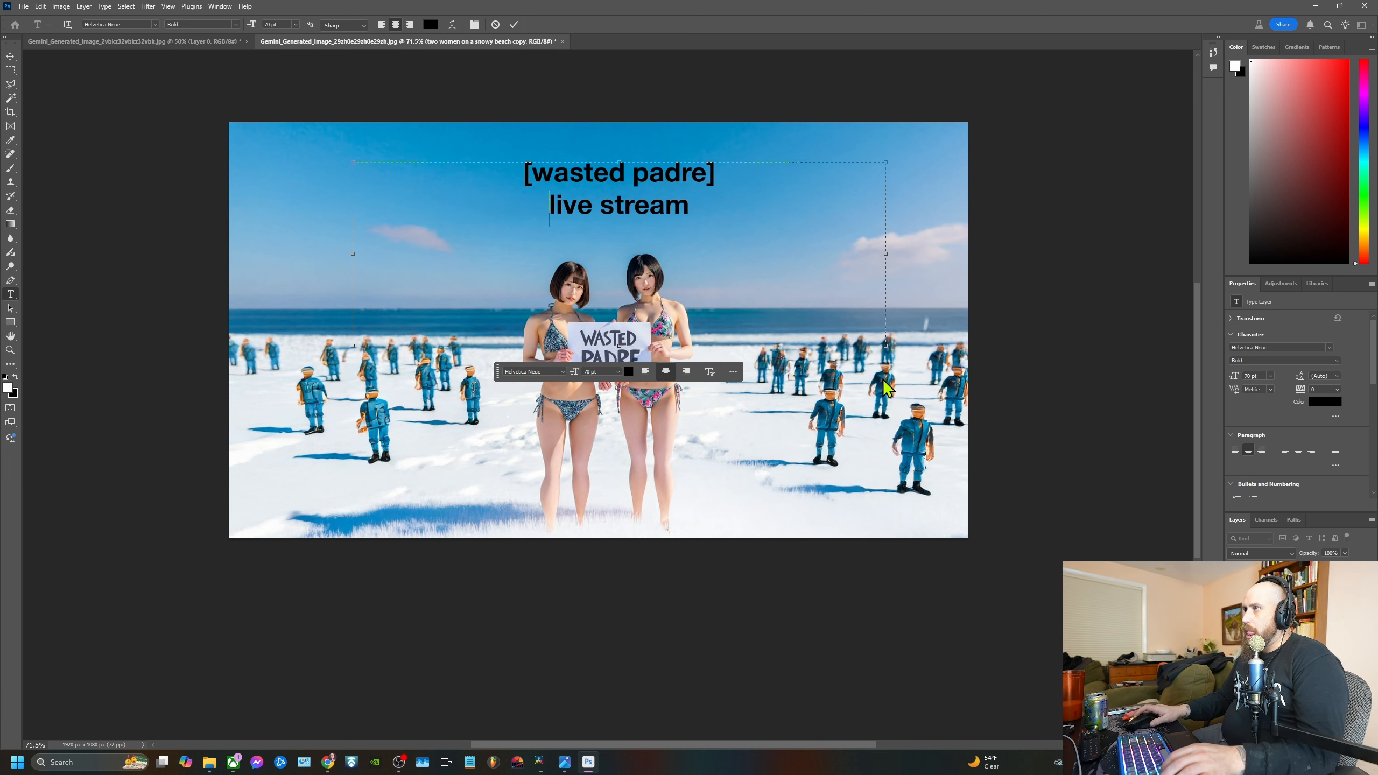
left_click_drag(620, 347, 620, 222)
left_click_drag(883, 190, 575, 191)
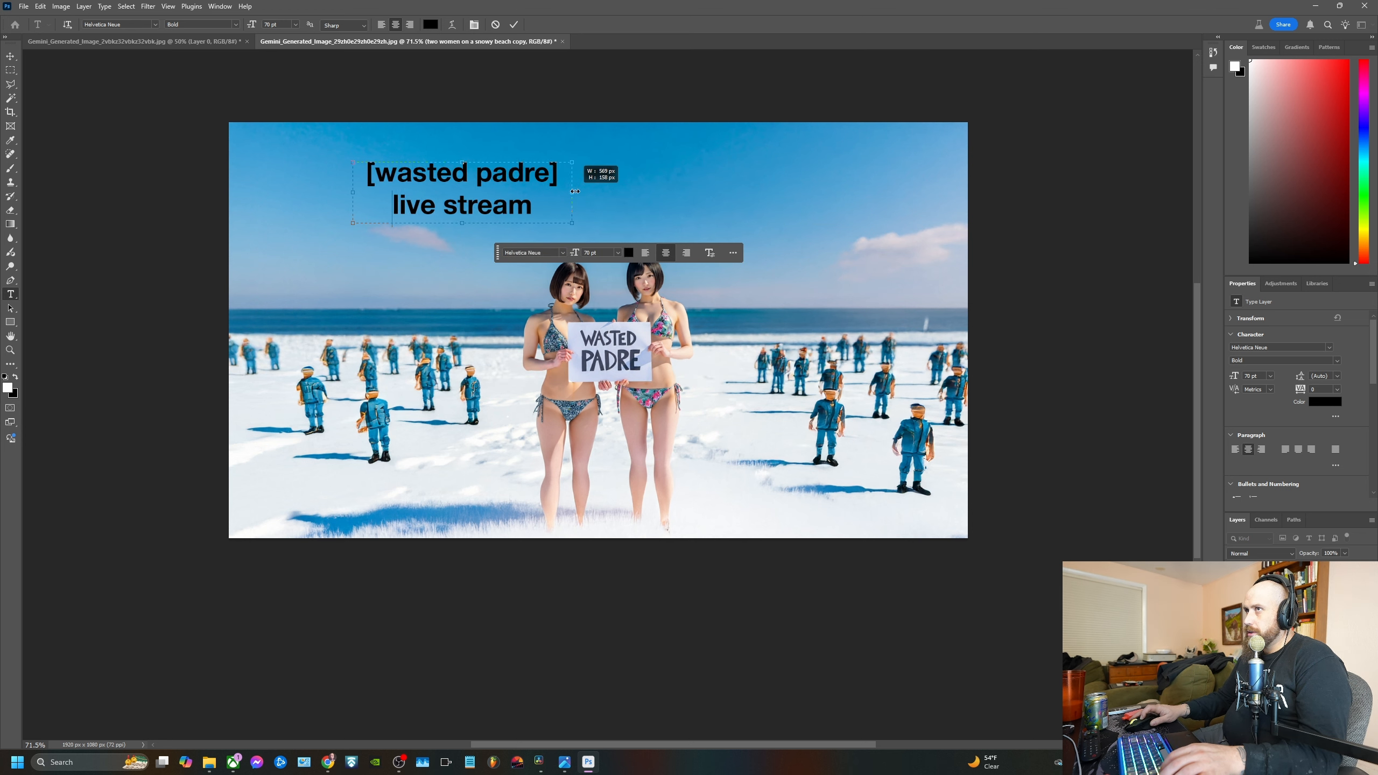
left_click(514, 24)
Enlarge the title to about 187% and centre it horizontally in the sky above the women
left_click(11, 56)
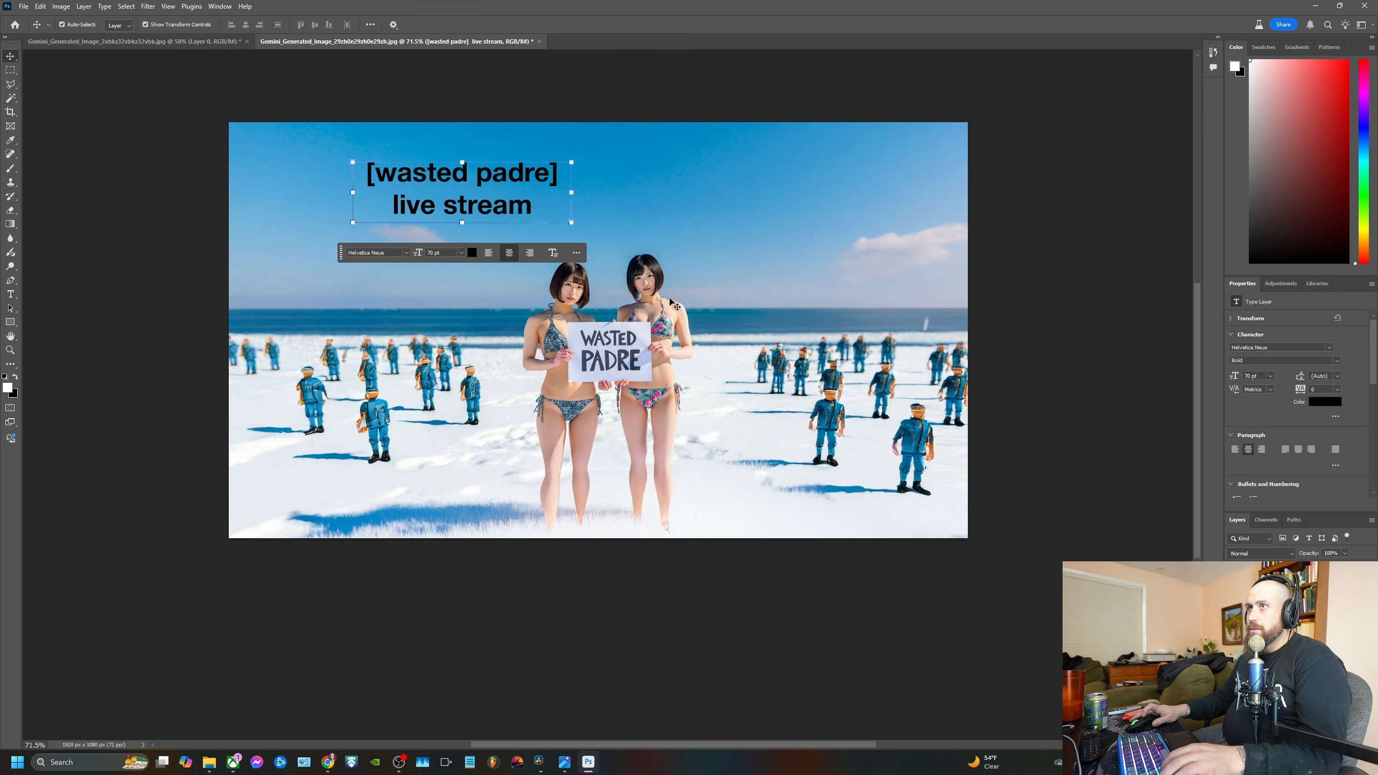
left_click_drag(463, 221, 617, 227)
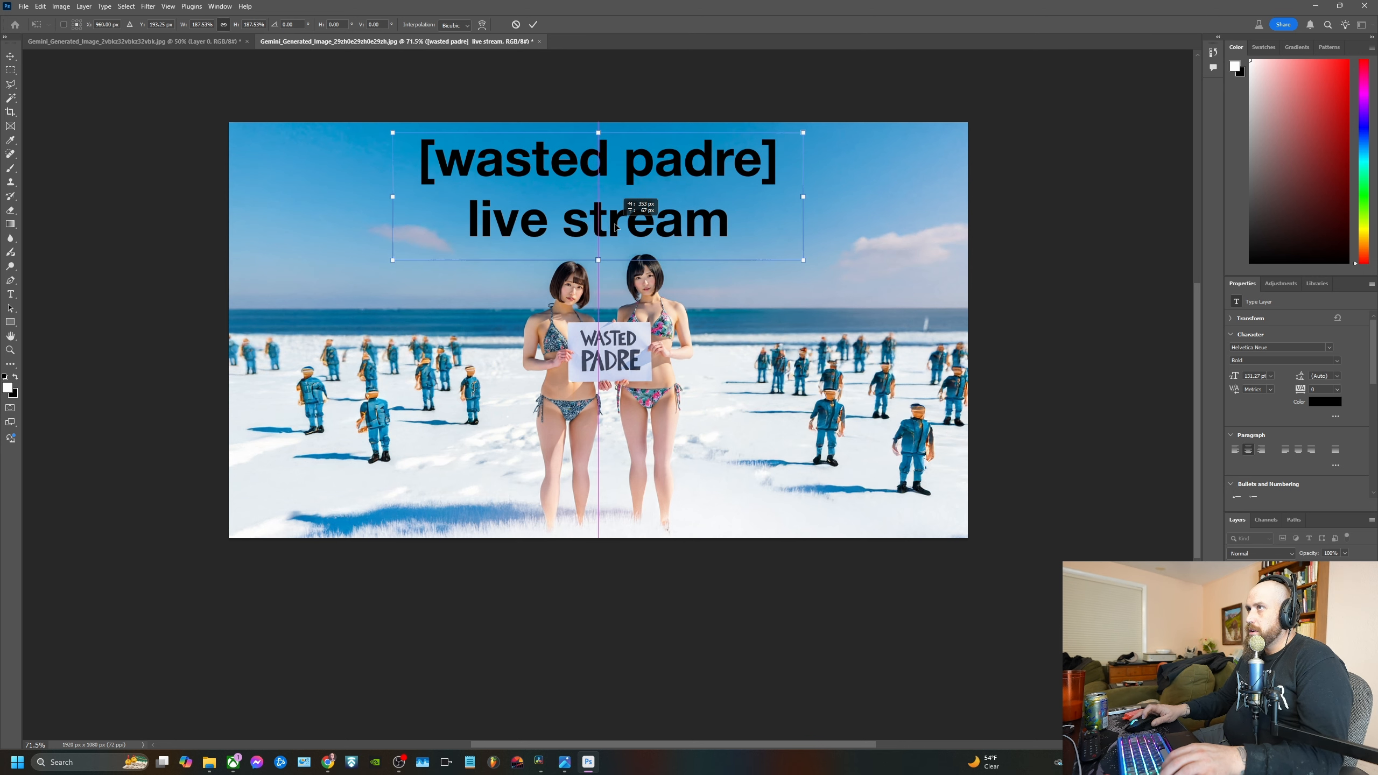
key("Return")
left_click(1059, 381)
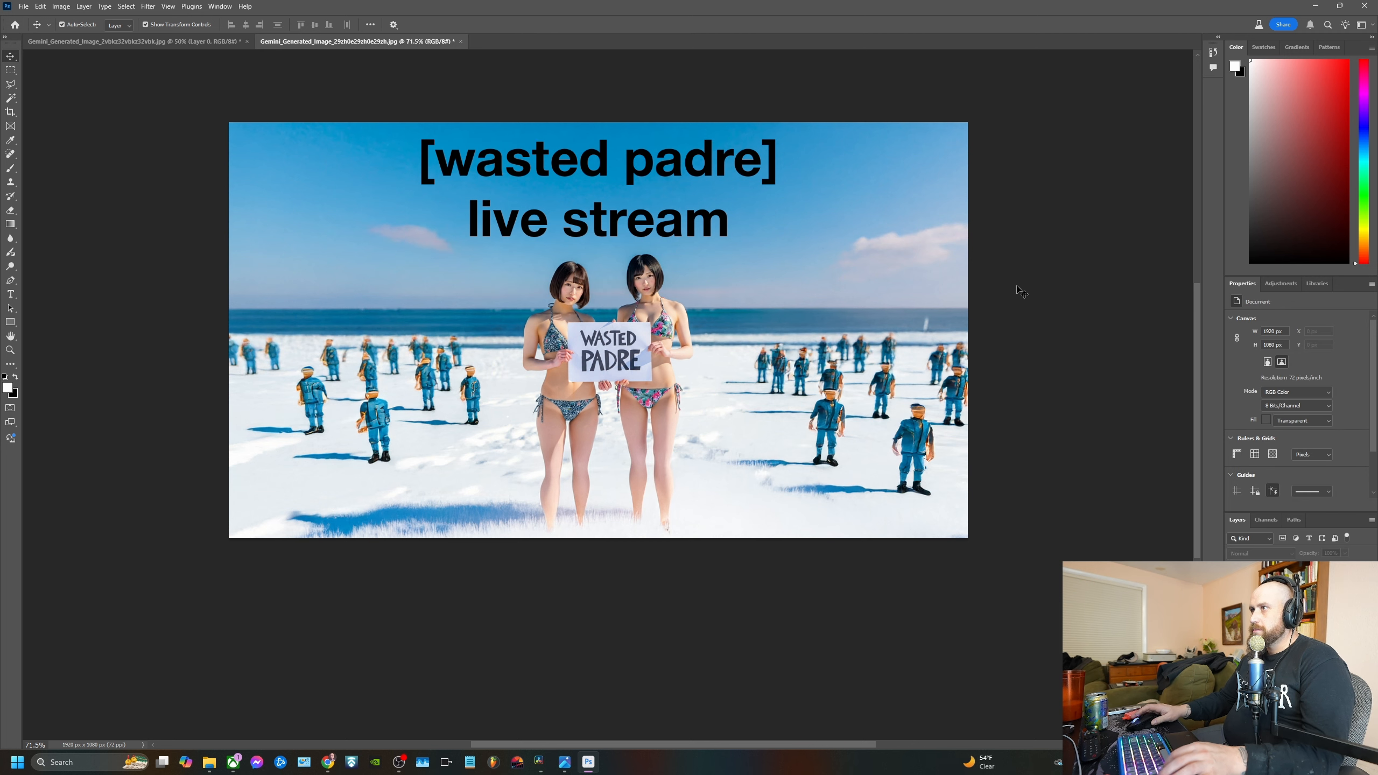
Save the document in Downloads as a Photoshop file named "gemini thumb"
left_click(23, 6)
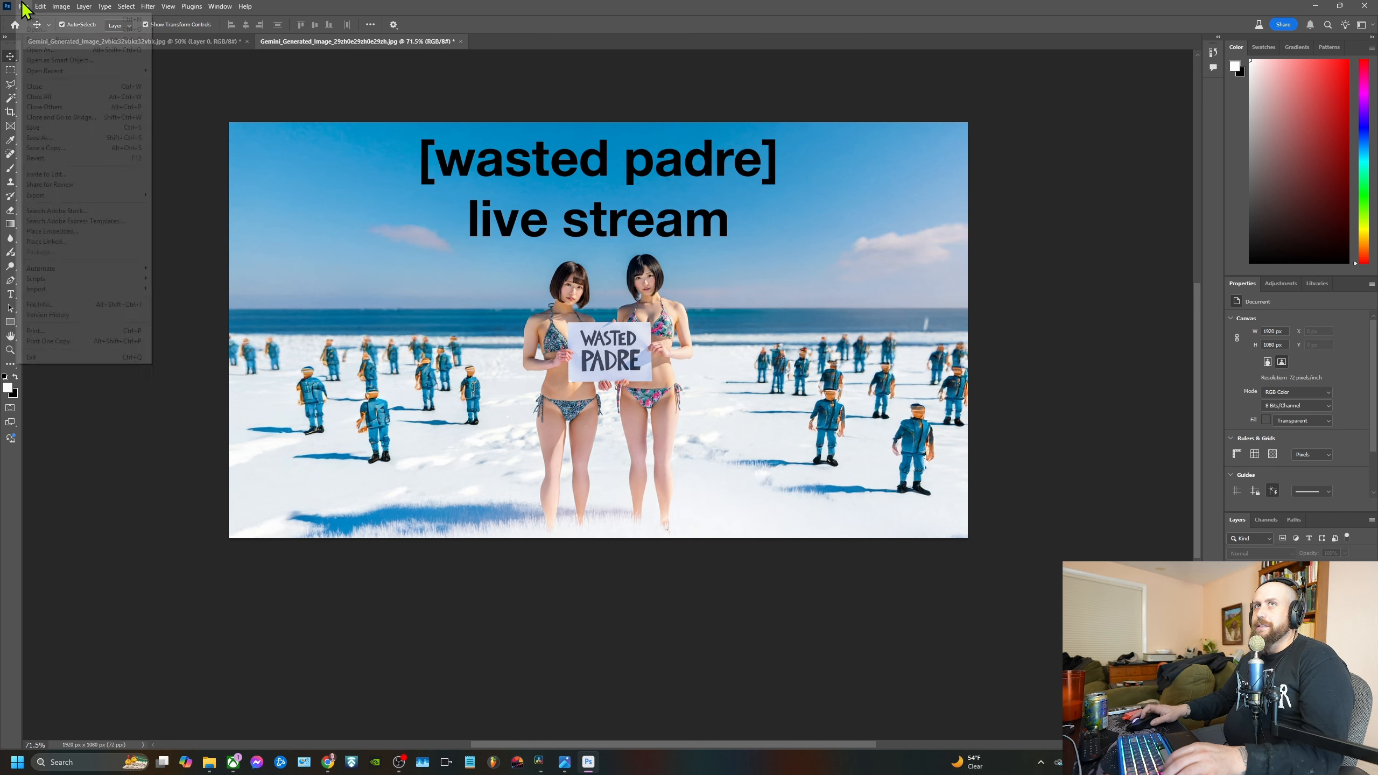
left_click(121, 129)
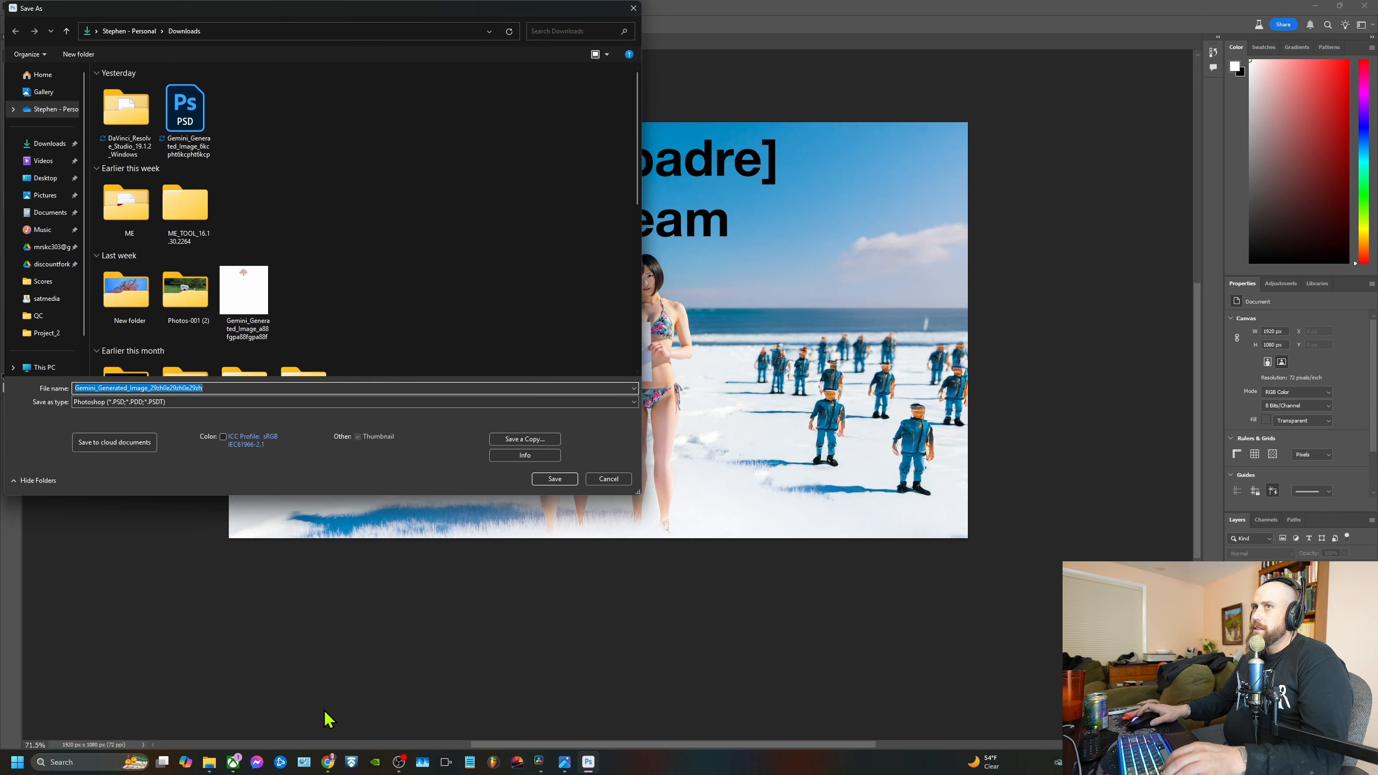
type("gem")
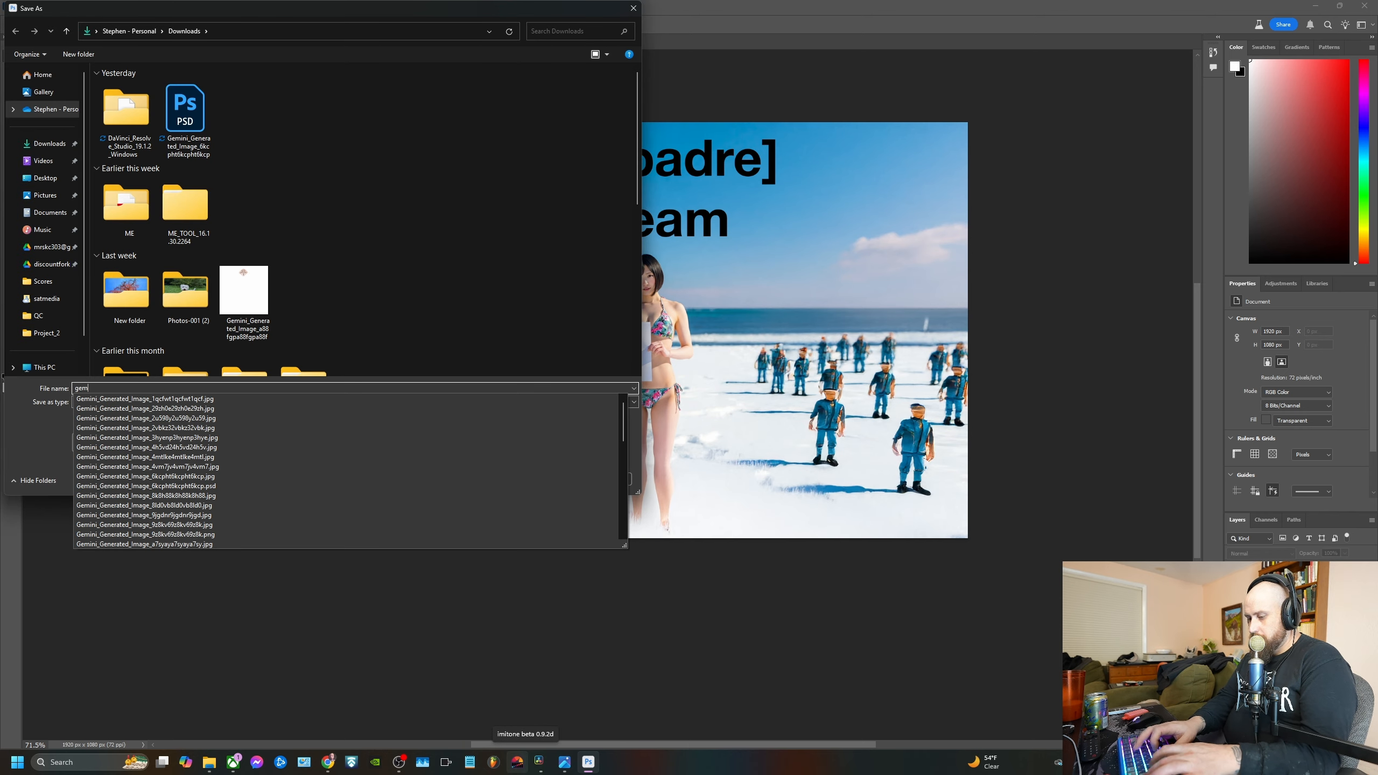
type("ini thumb")
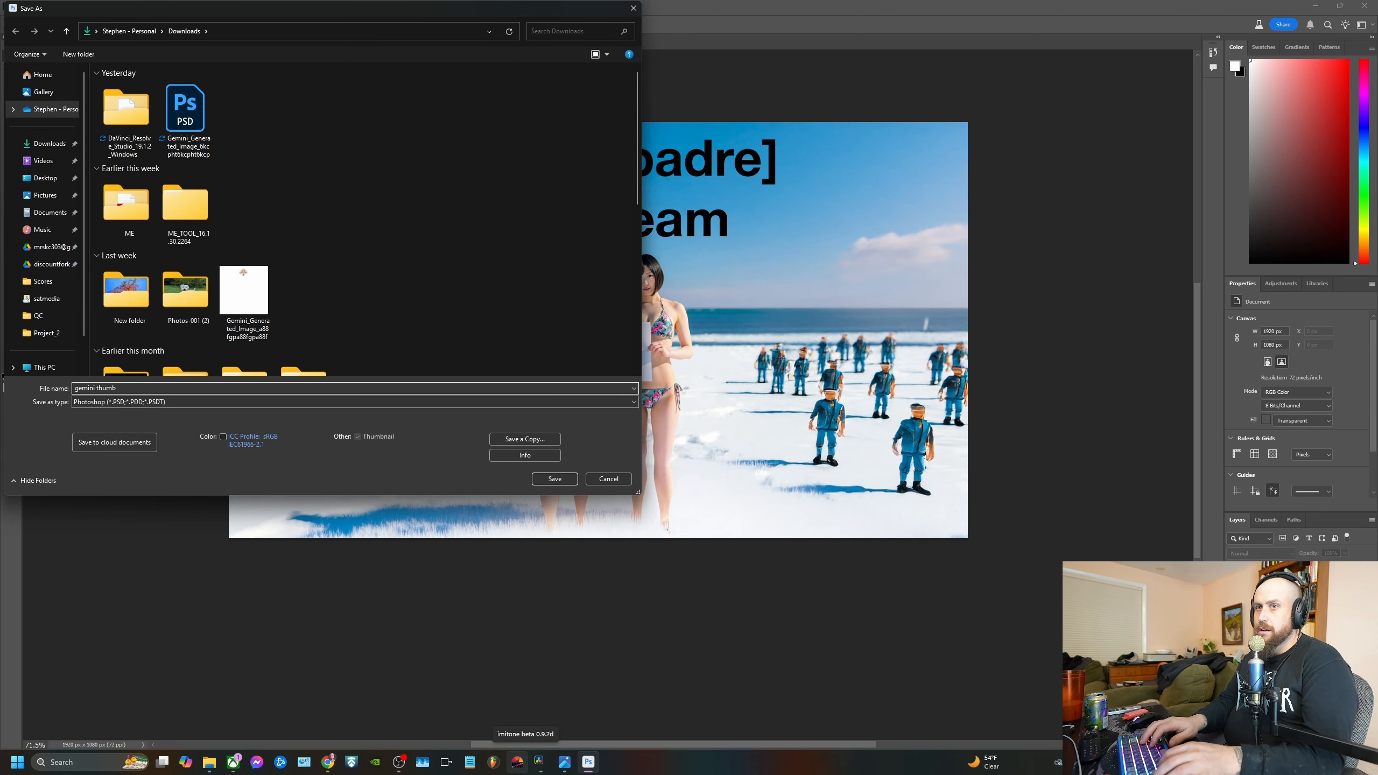
key("Return")
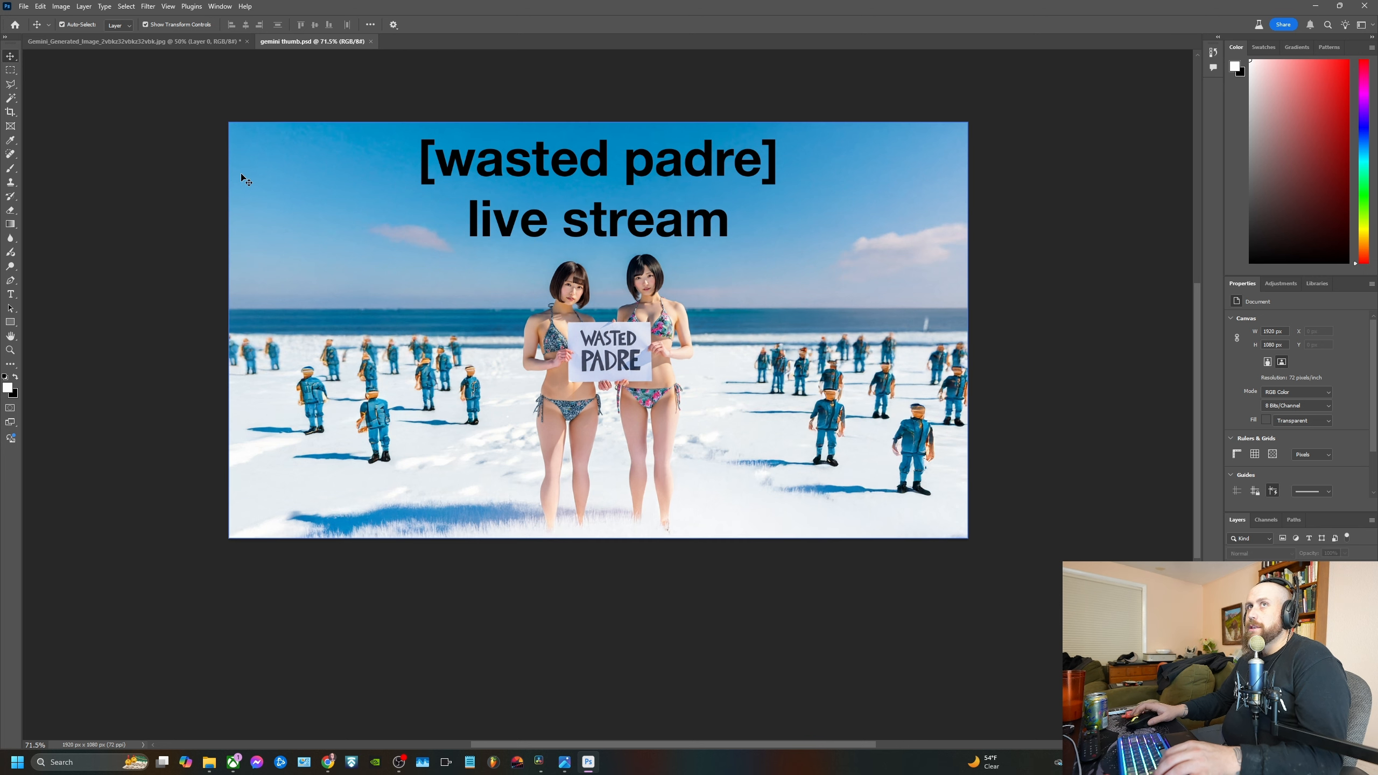
Switch to the other open document with the square Wasted Padre image
left_click(215, 42)
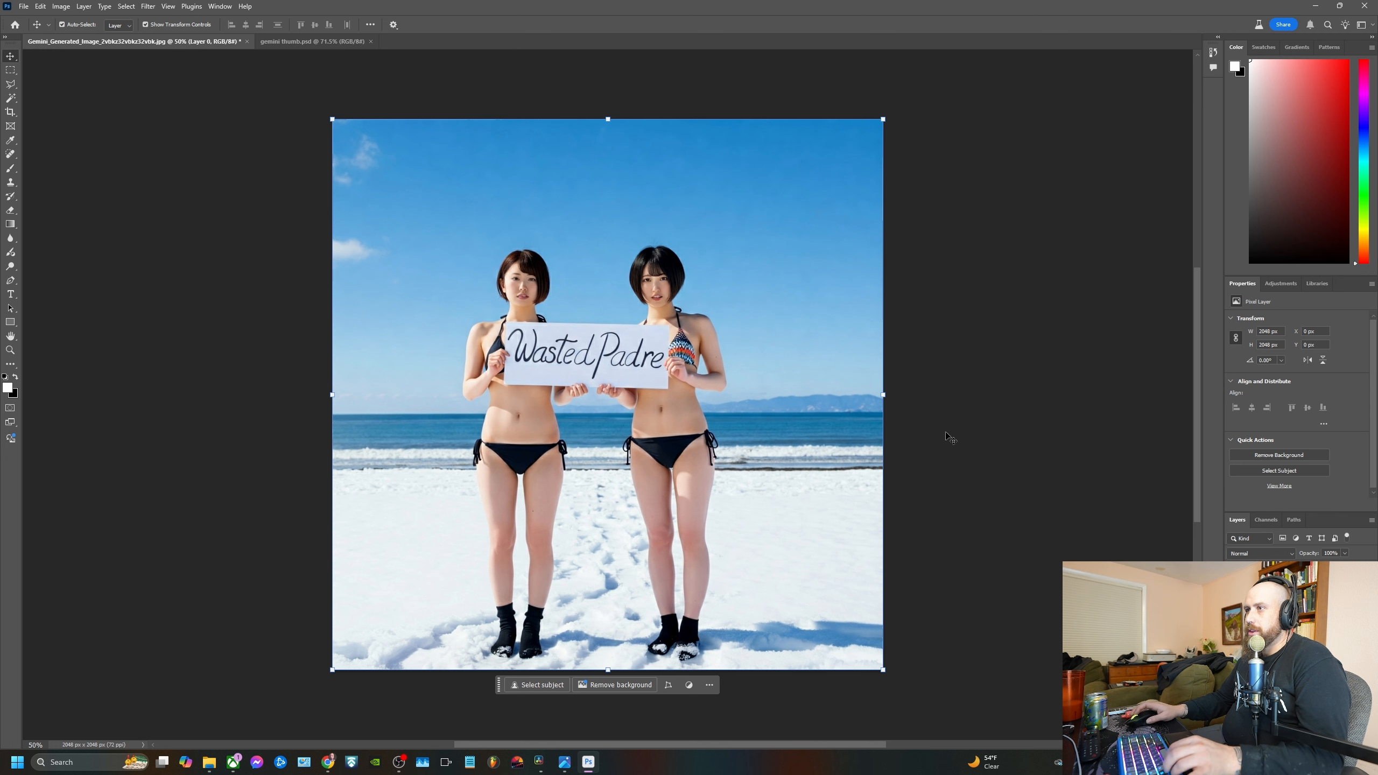
left_click(61, 6)
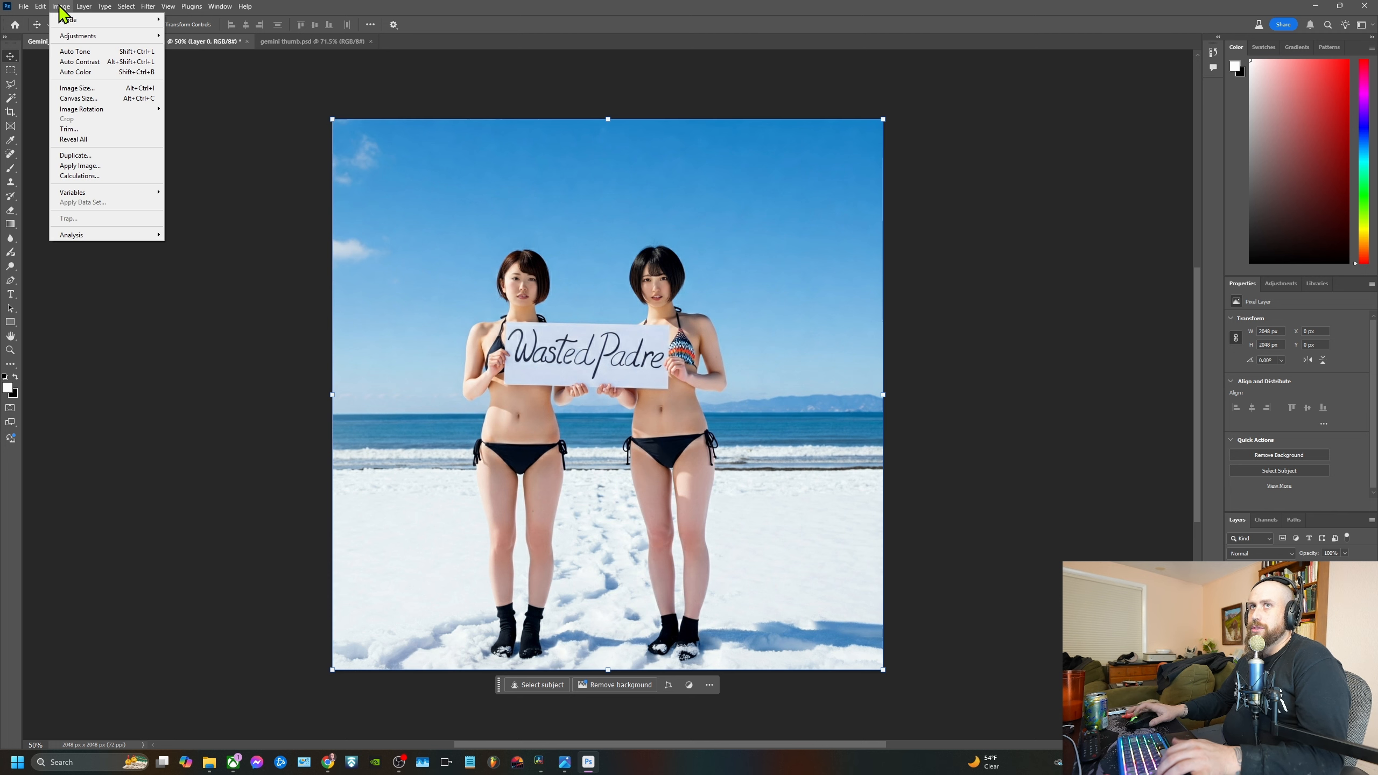
left_click(71, 99)
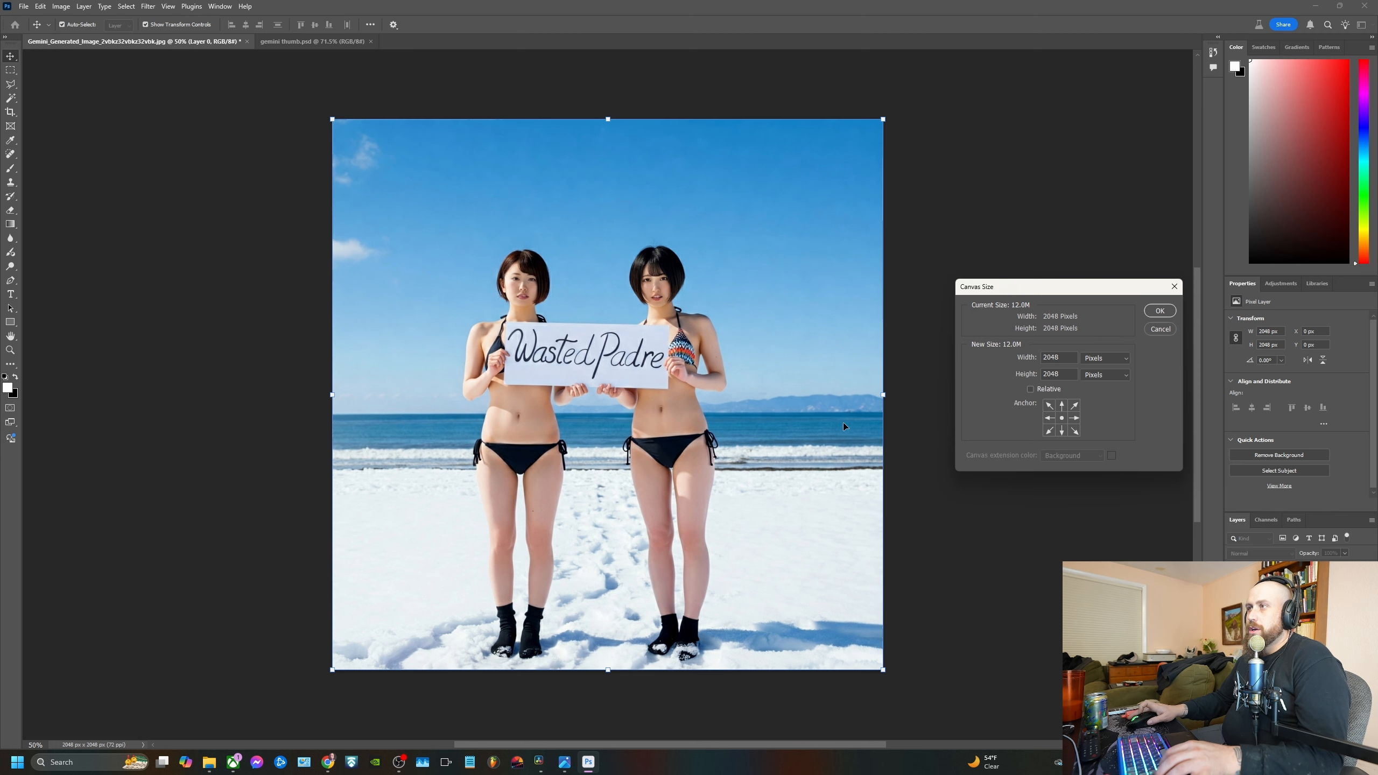
left_click(1160, 329)
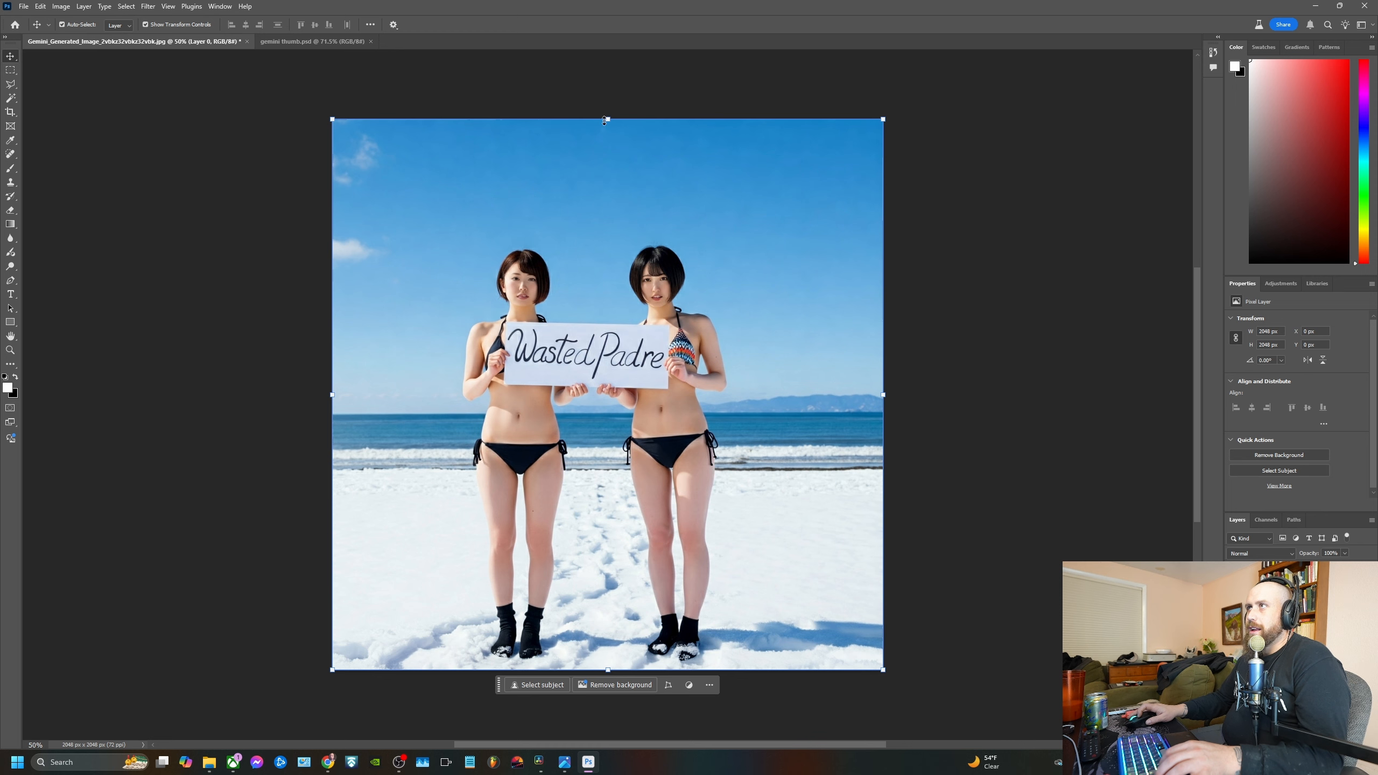
Scale the image layer down to about 48% and move it near the middle of the canvas
left_click_drag(595, 119, 596, 402)
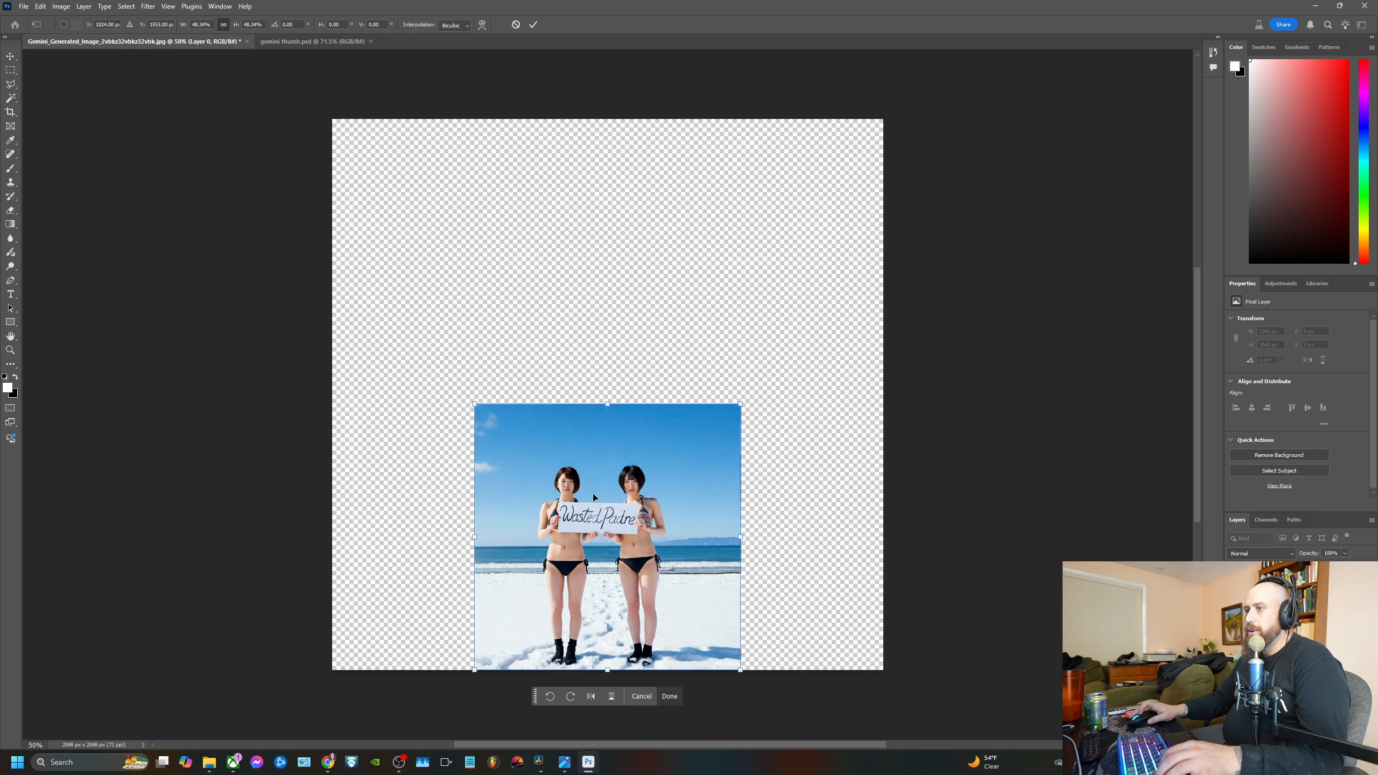
left_click_drag(598, 495, 601, 374)
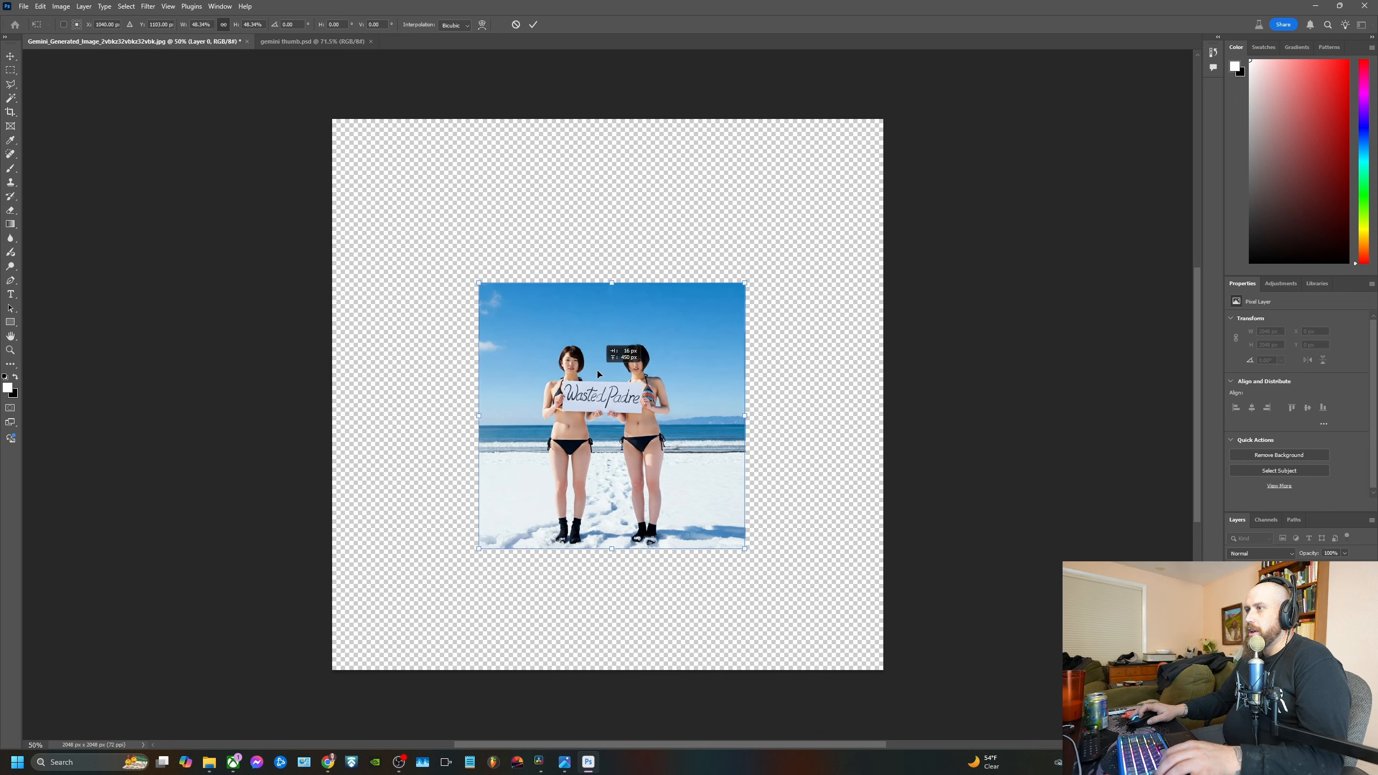
left_click(61, 6)
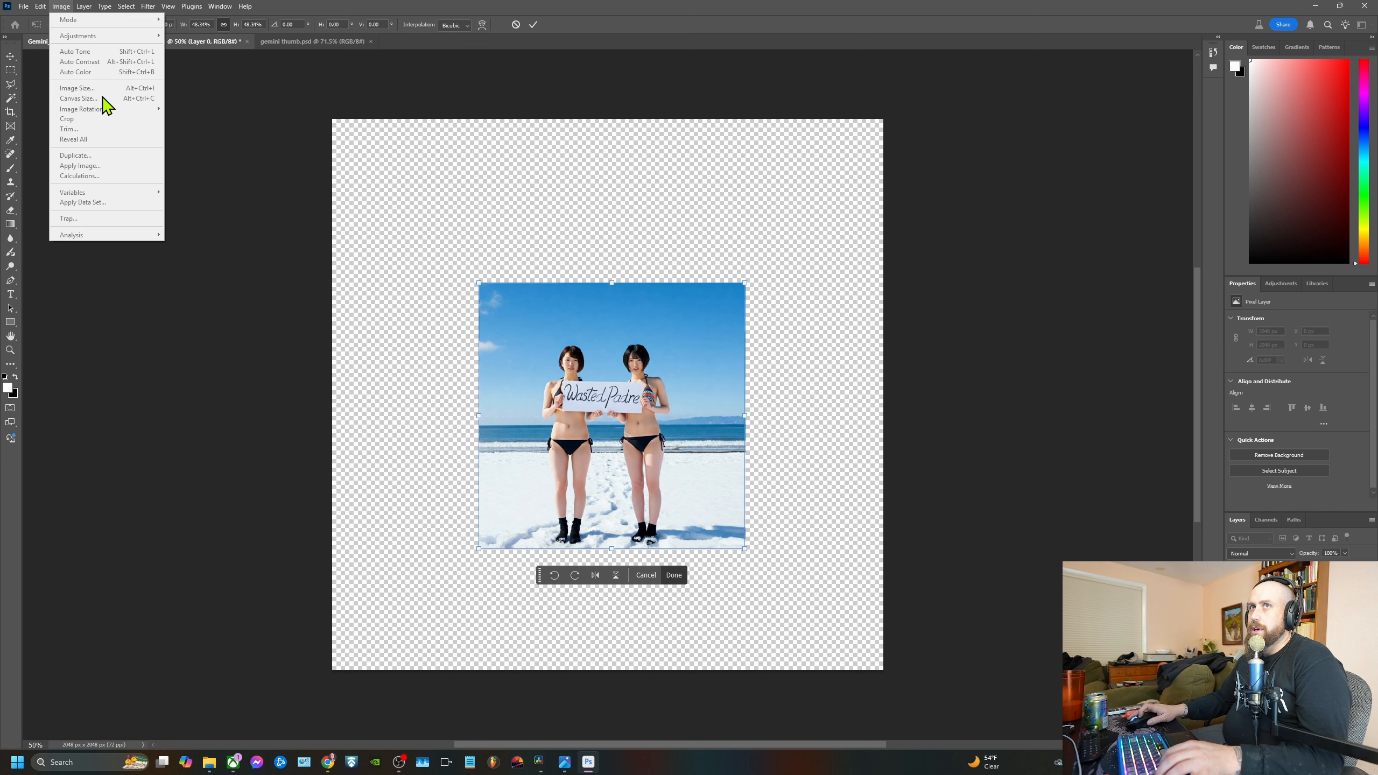
left_click(533, 24)
Set the canvas size to 1080 pixels wide and 1920 pixels high
left_click(61, 6)
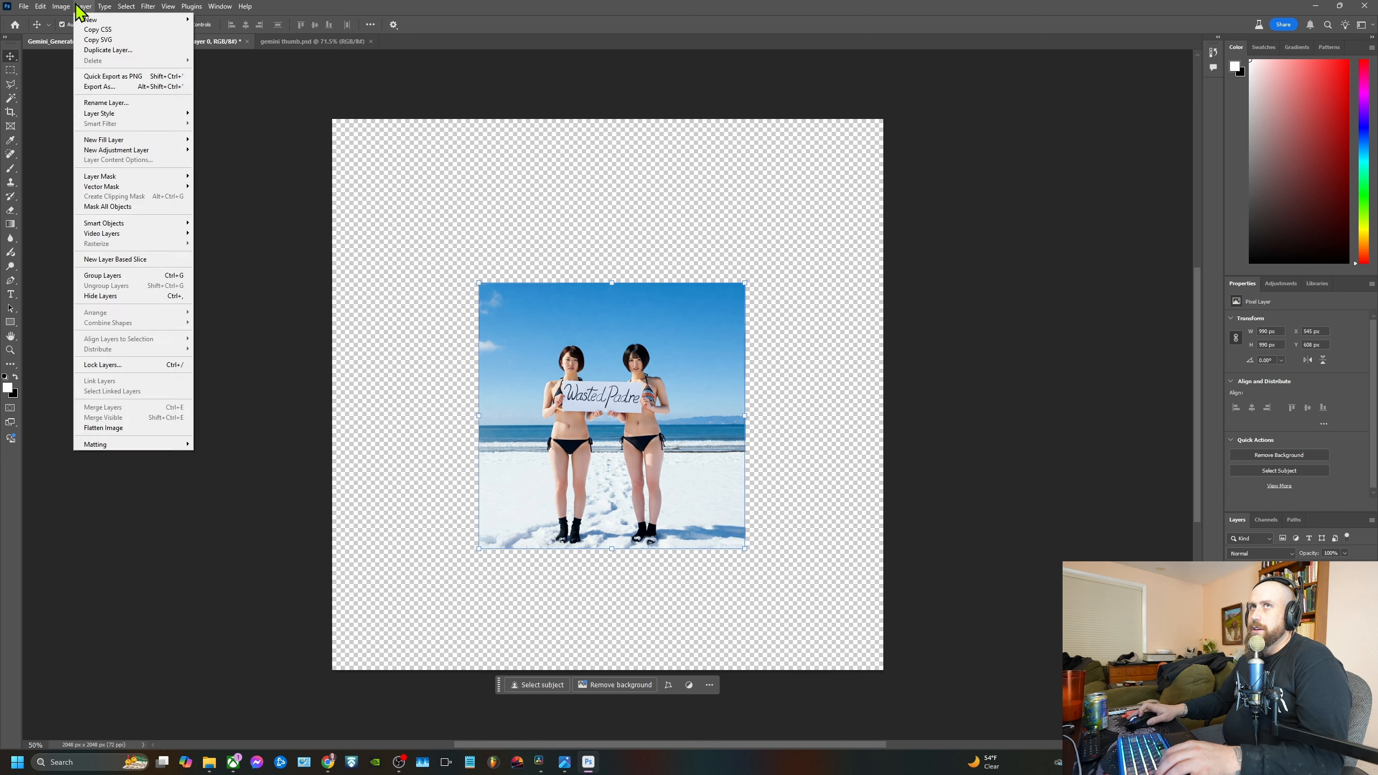
left_click(79, 98)
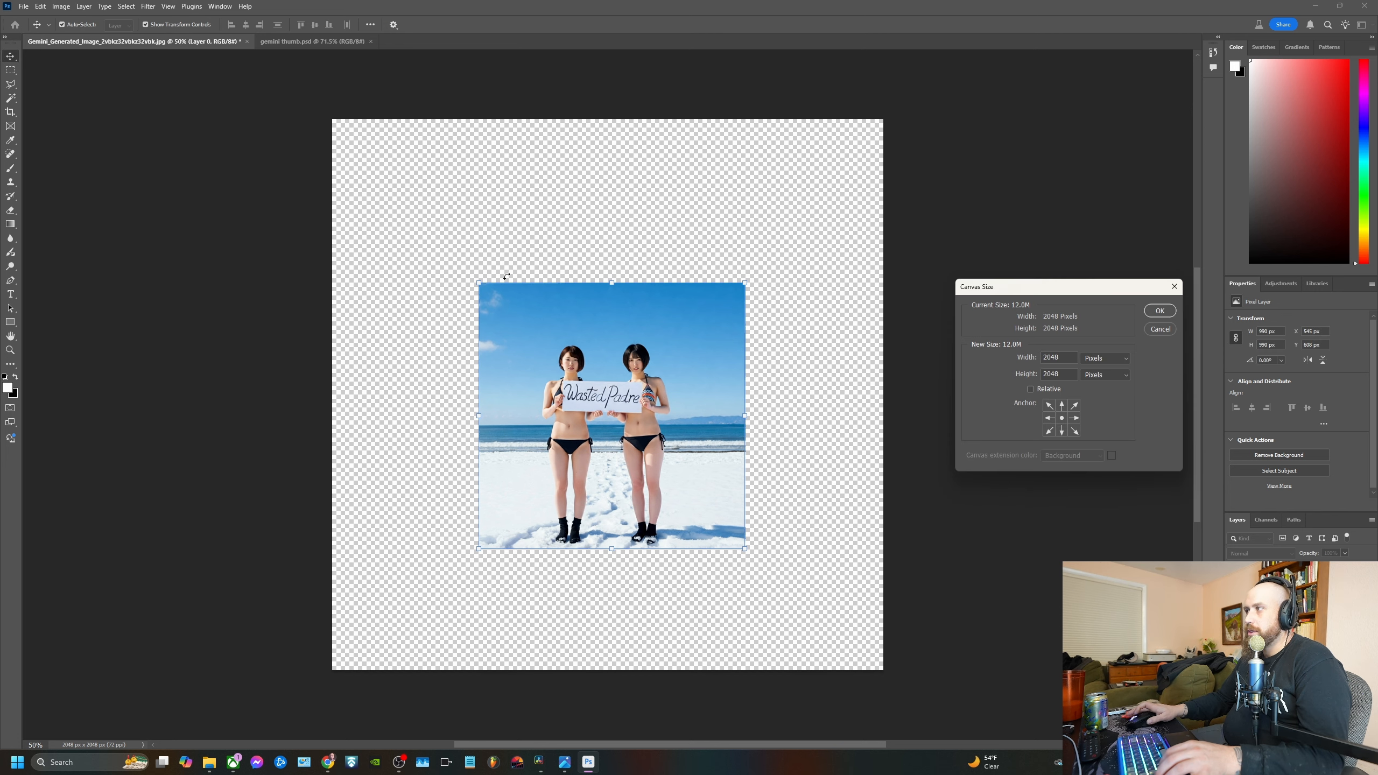
type("1080")
key("Tab")
type("1920")
key("Return")
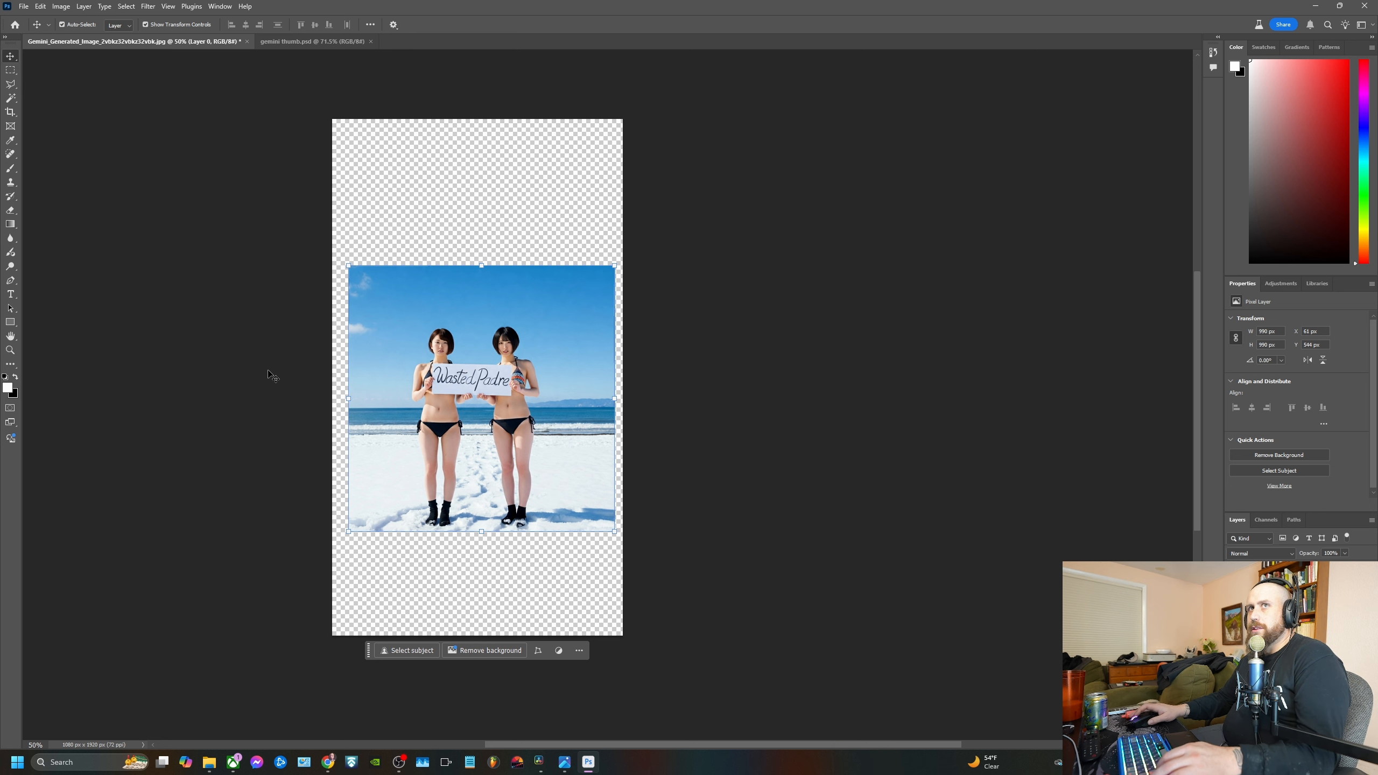
Centre the image horizontally and lower it to about 680 px below the canvas's upper edge
scroll(468, 360, "up", 2)
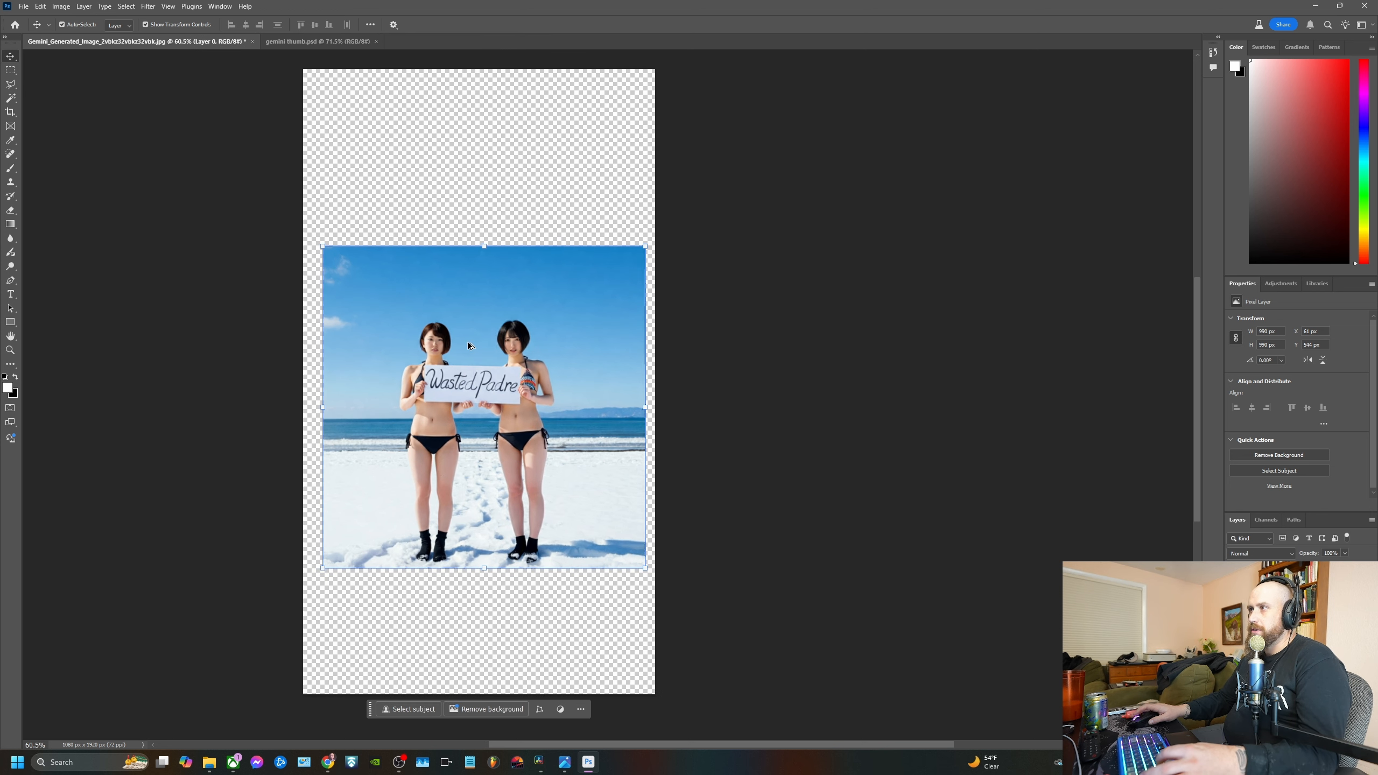
left_click_drag(727, 265, 894, 285)
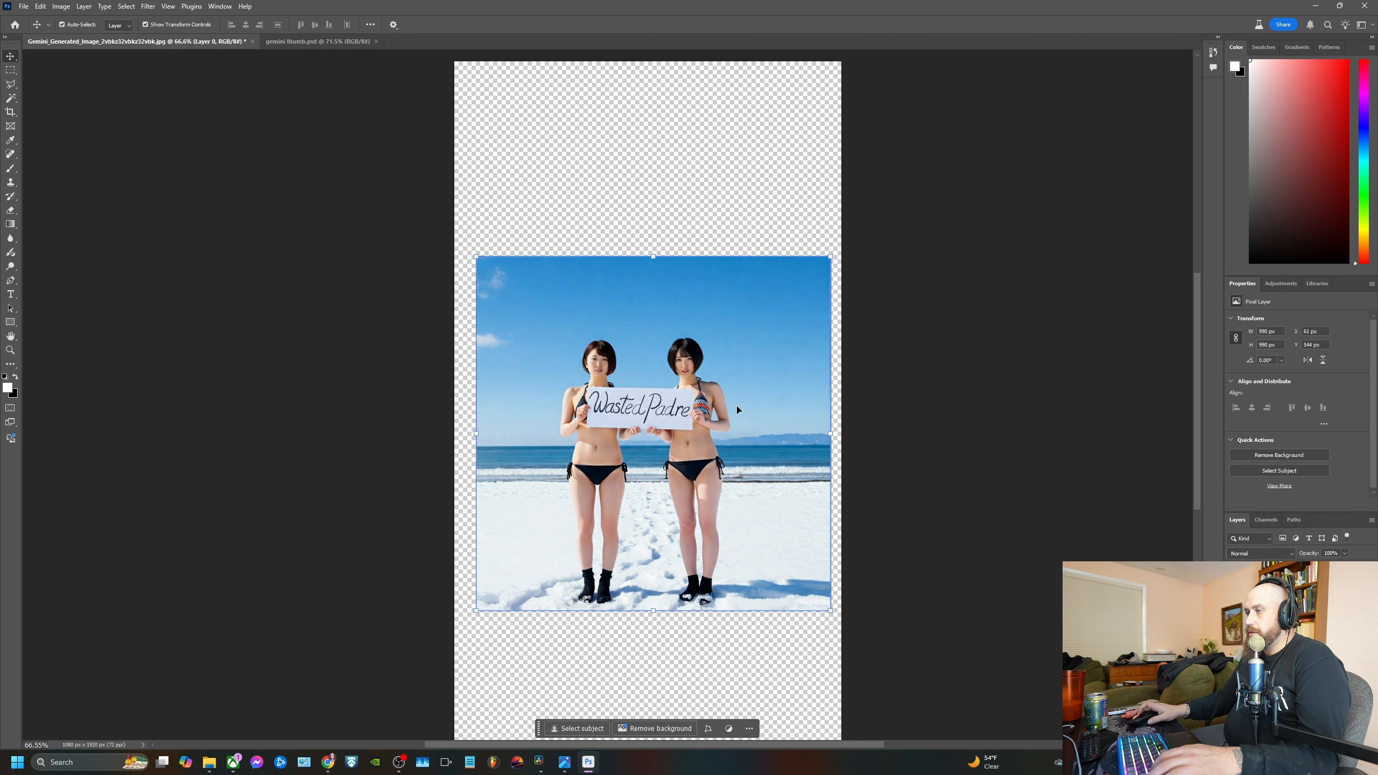
left_click_drag(667, 397, 696, 434)
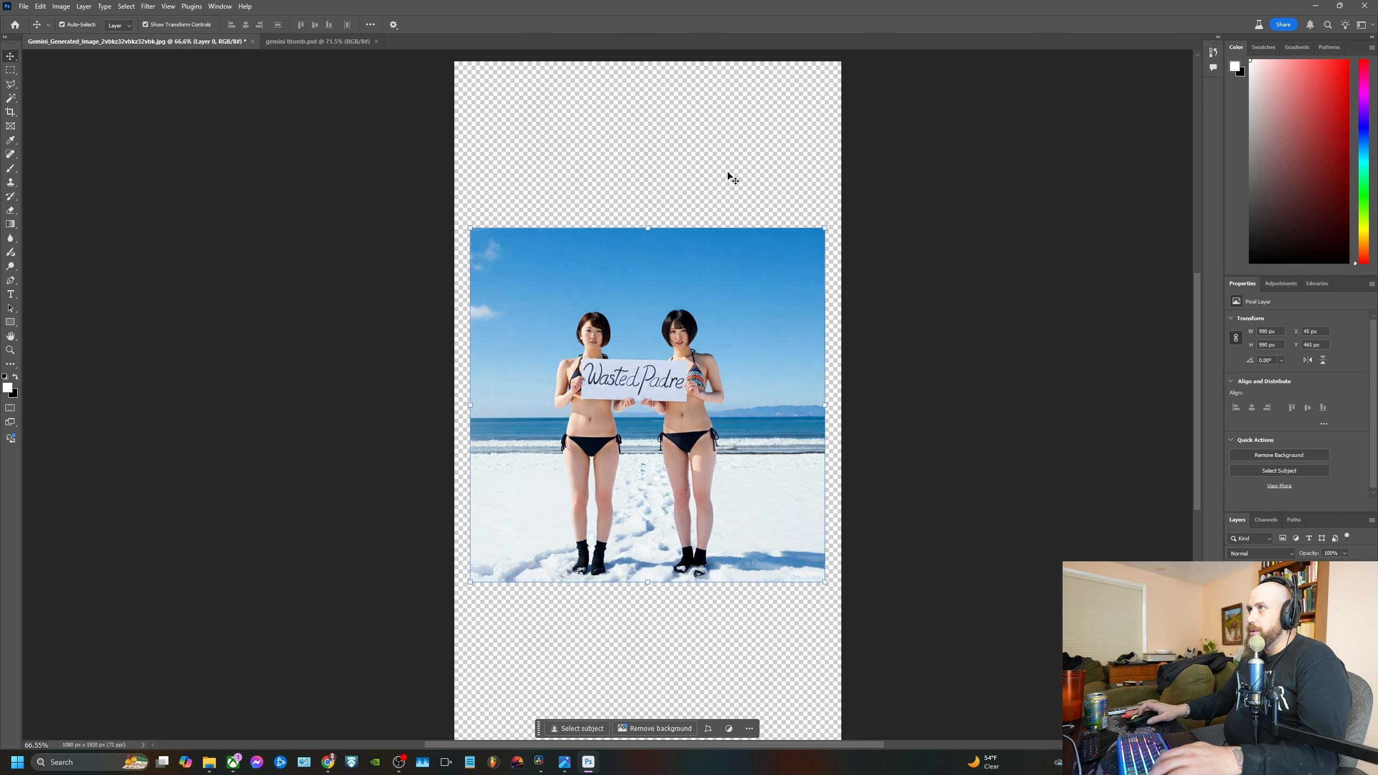
scroll(871, 331, "down", 3)
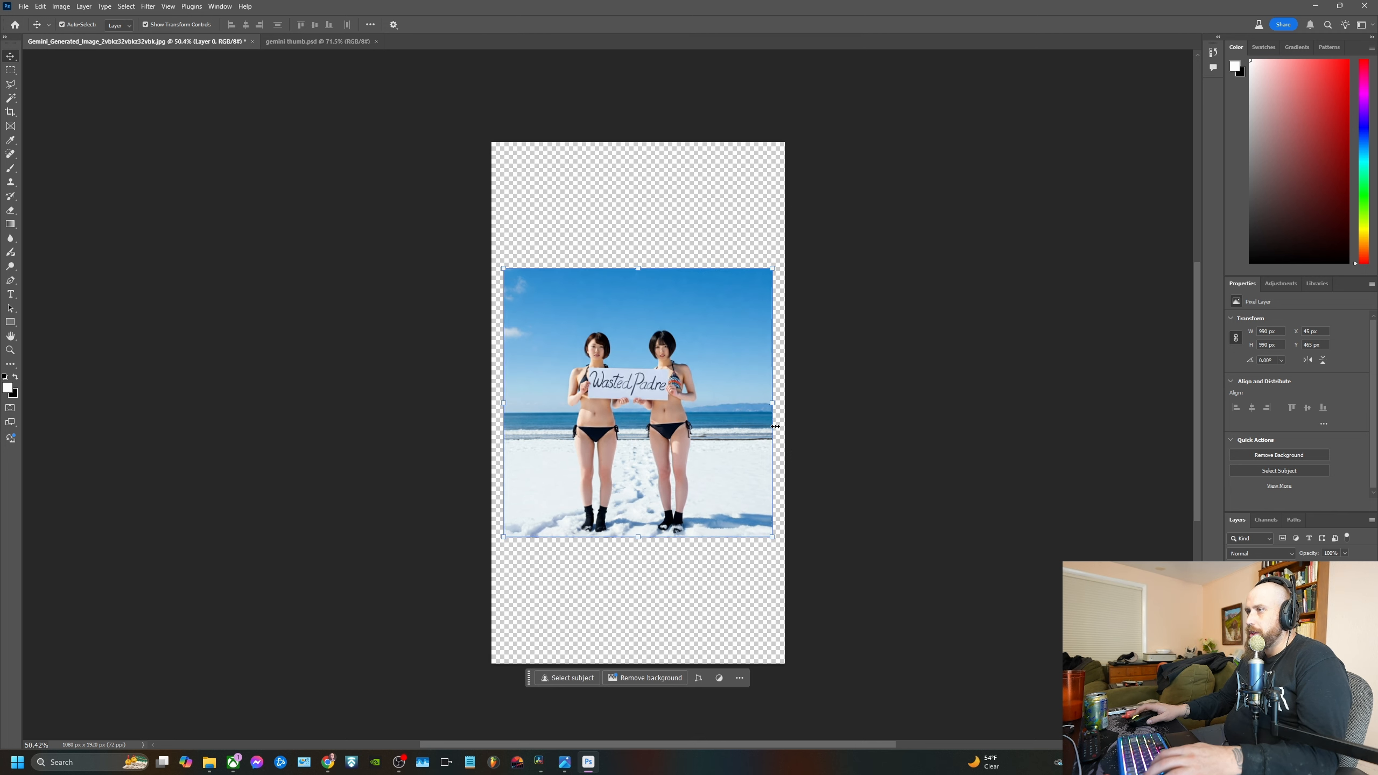
left_click_drag(668, 402, 668, 460)
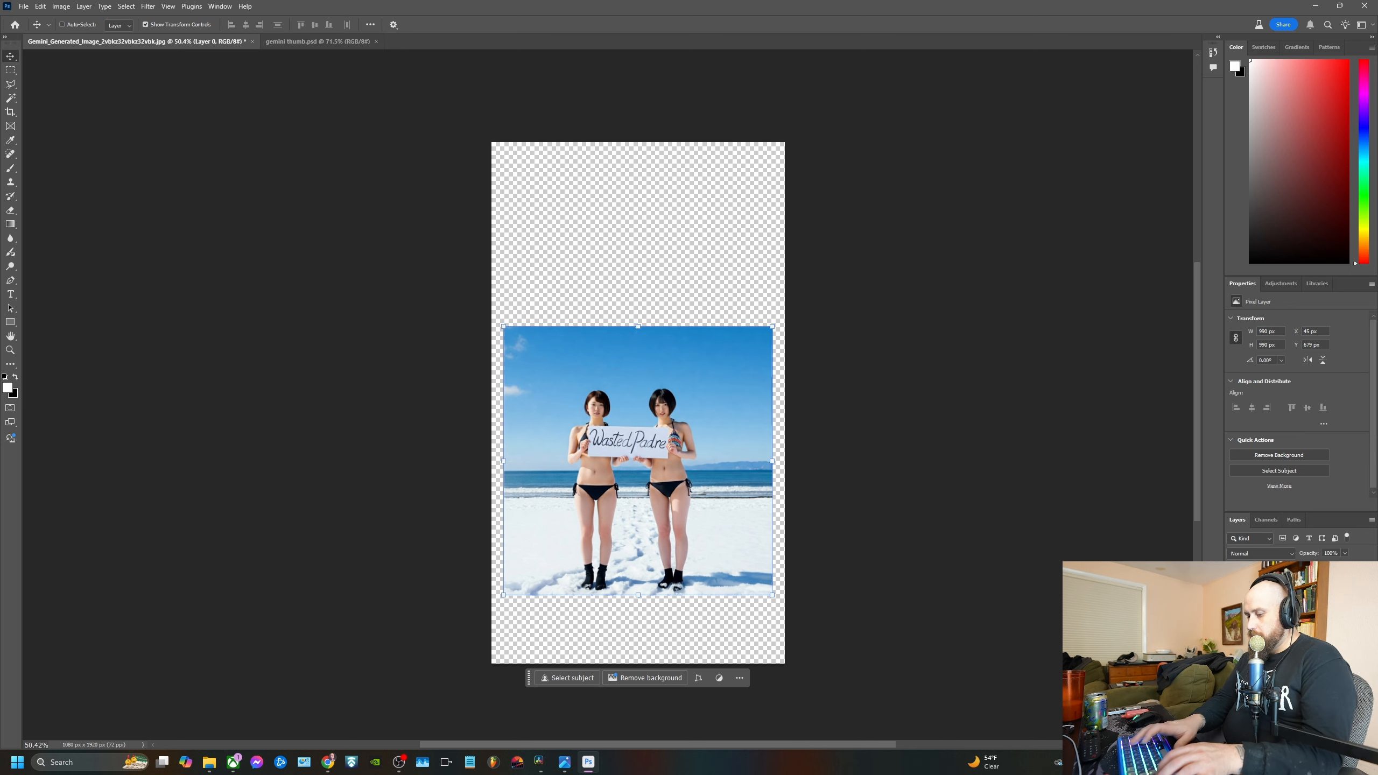
Duplicate the image layer and select the transparent area around the picture with the Magic Wand
key("ctrl+j")
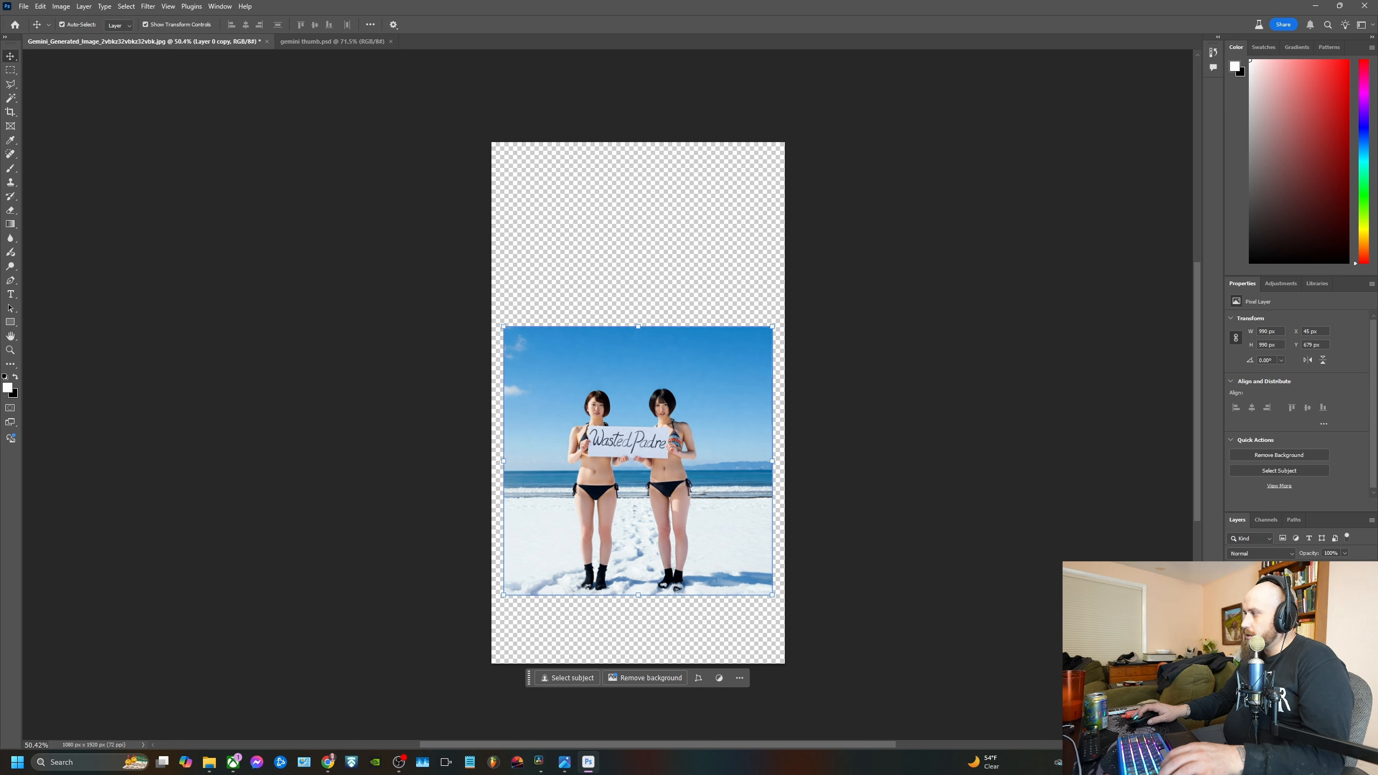
left_click(10, 98)
left_click(577, 177)
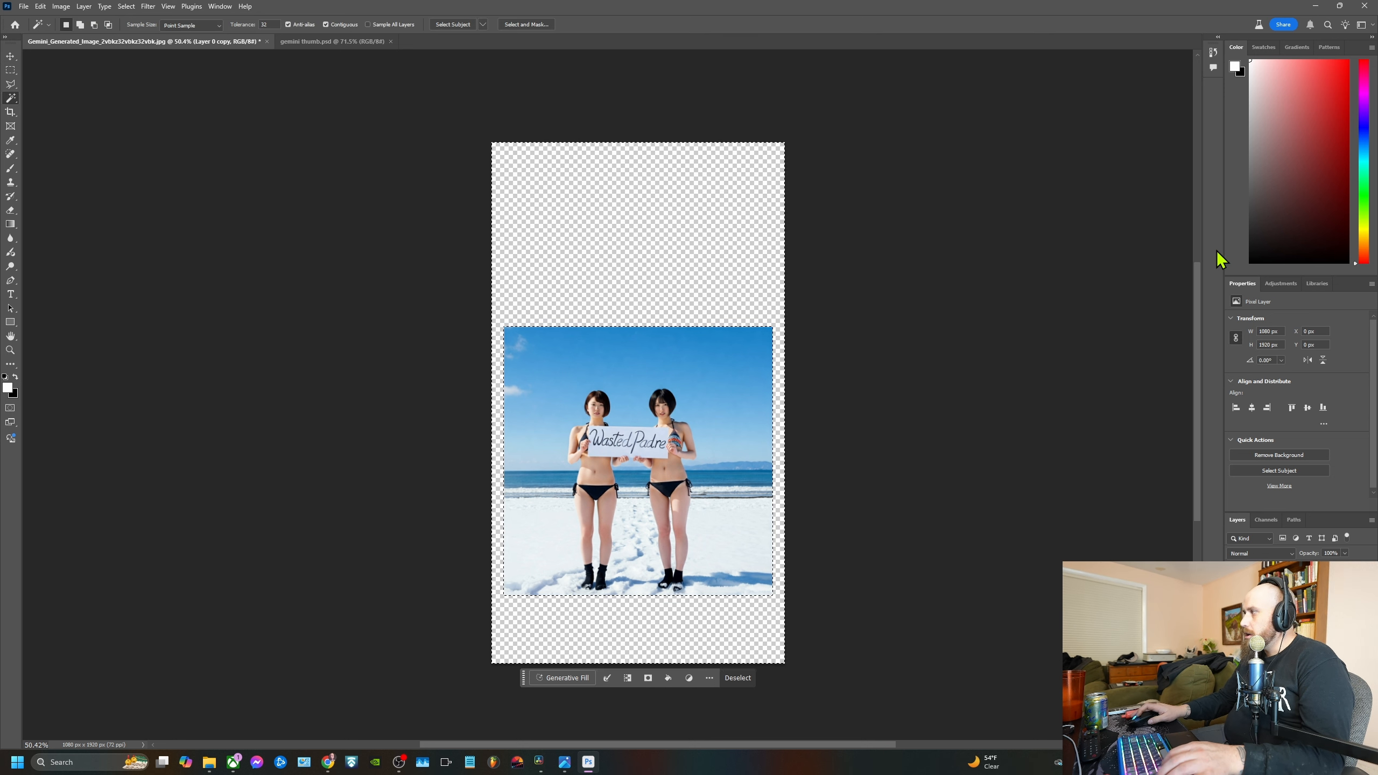
Run Generative Fill with the prompt "two women on a snowy beach with large bald eagles in the sky" and preview the variations
left_click(567, 677)
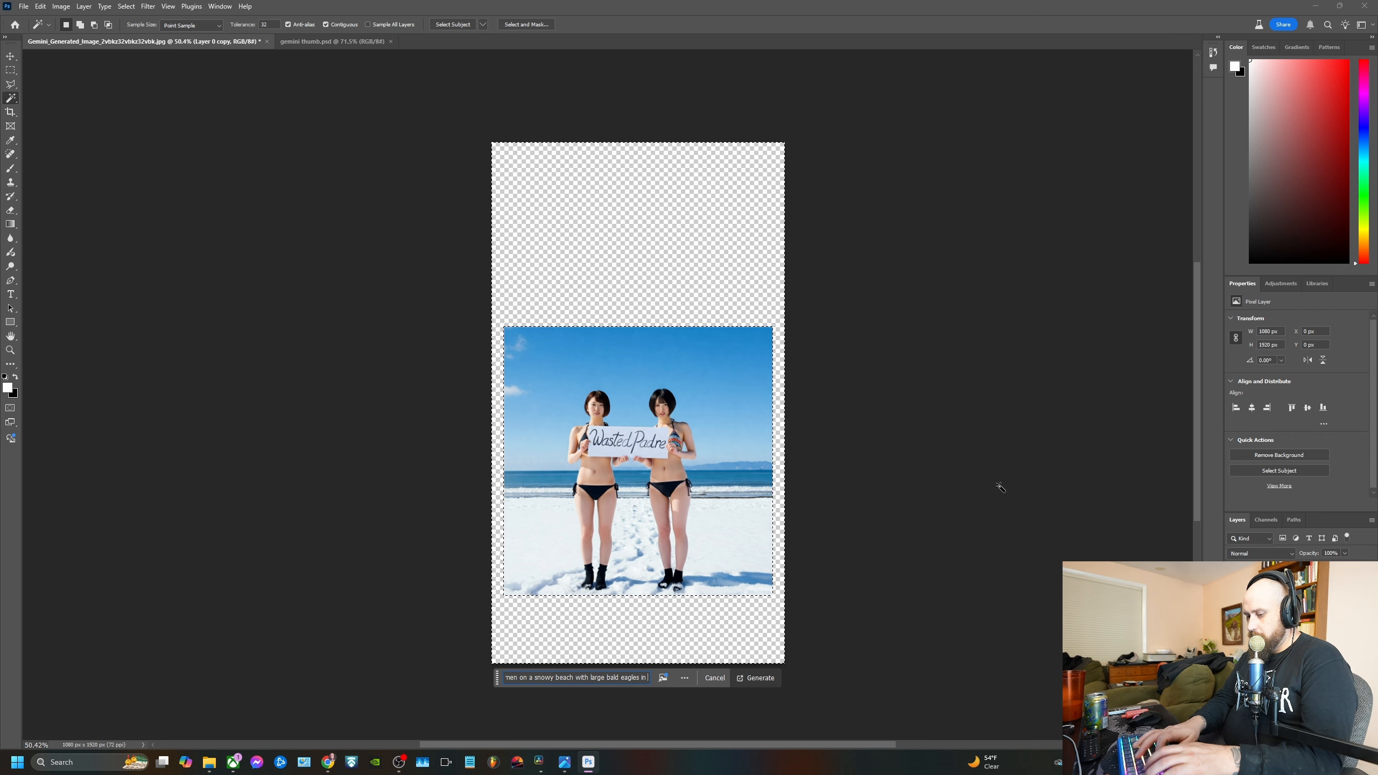
key("Return")
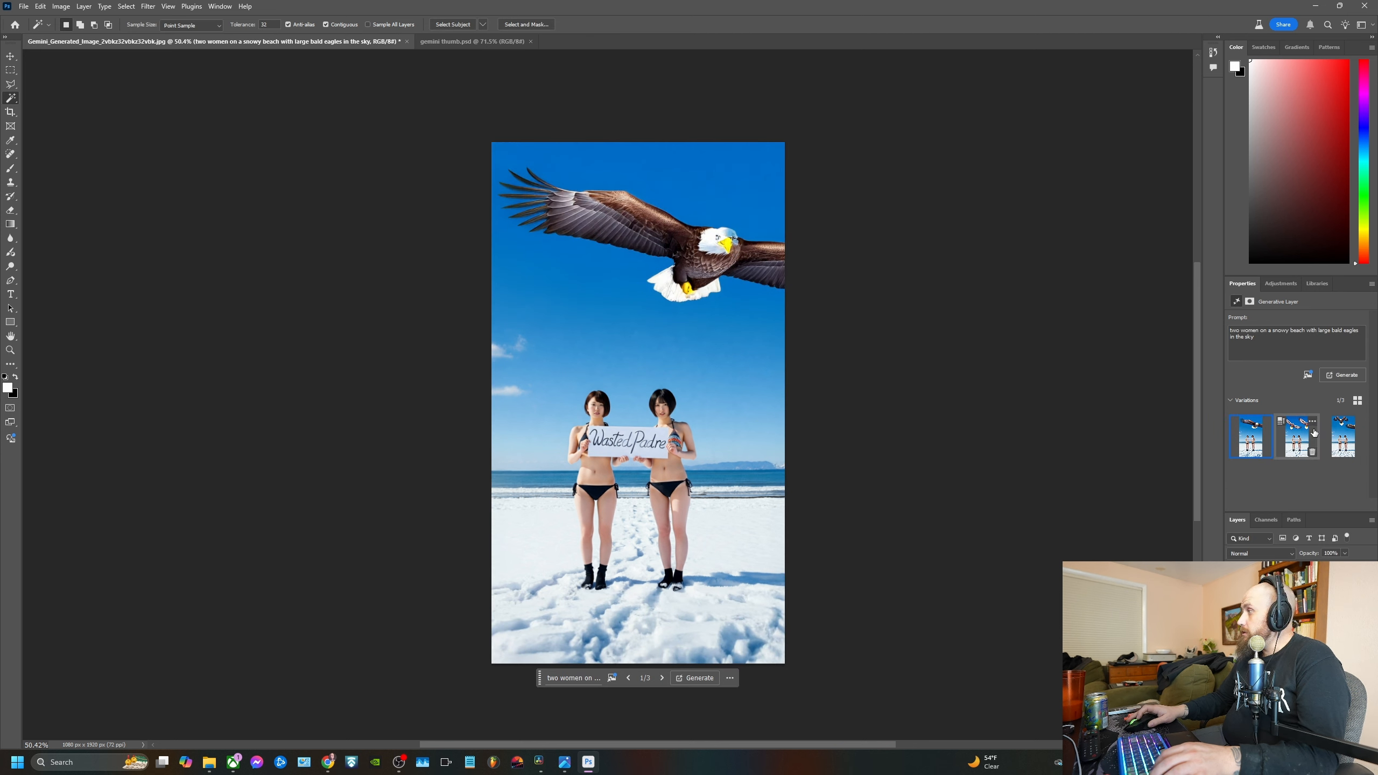
left_click(1297, 437)
left_click(1336, 441)
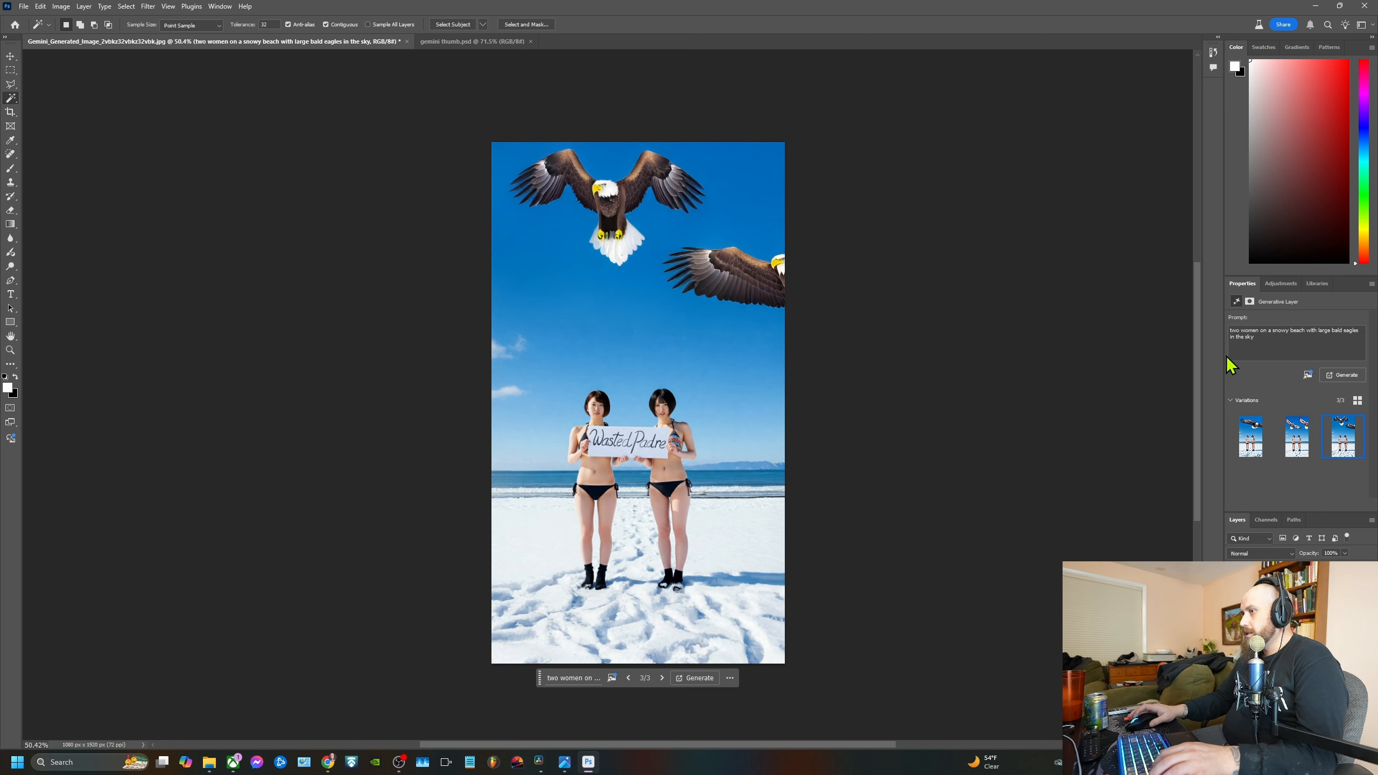
Replace "large" with "mountains" in the generative layer's prompt and regenerate it
double_click(1323, 332)
key("BackSpace")
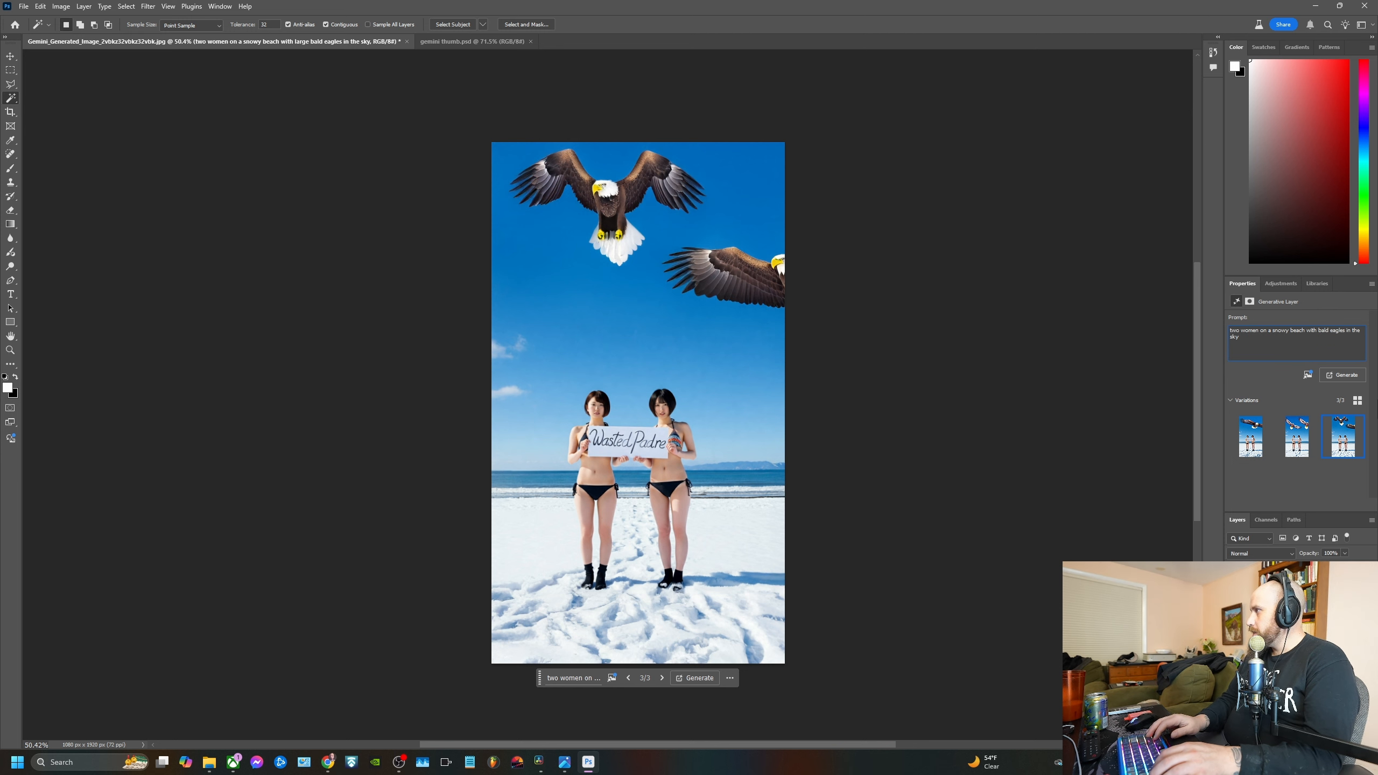
type("mountains")
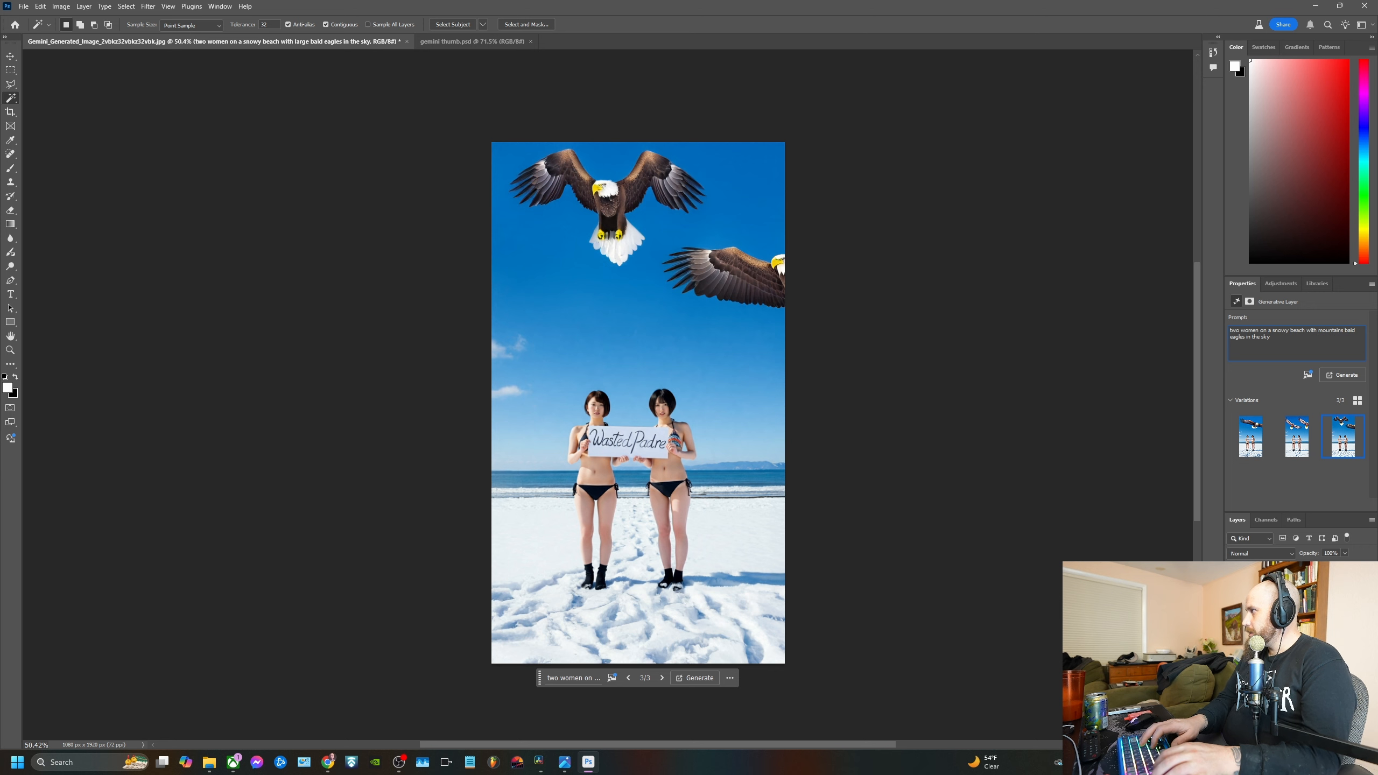
key("Return")
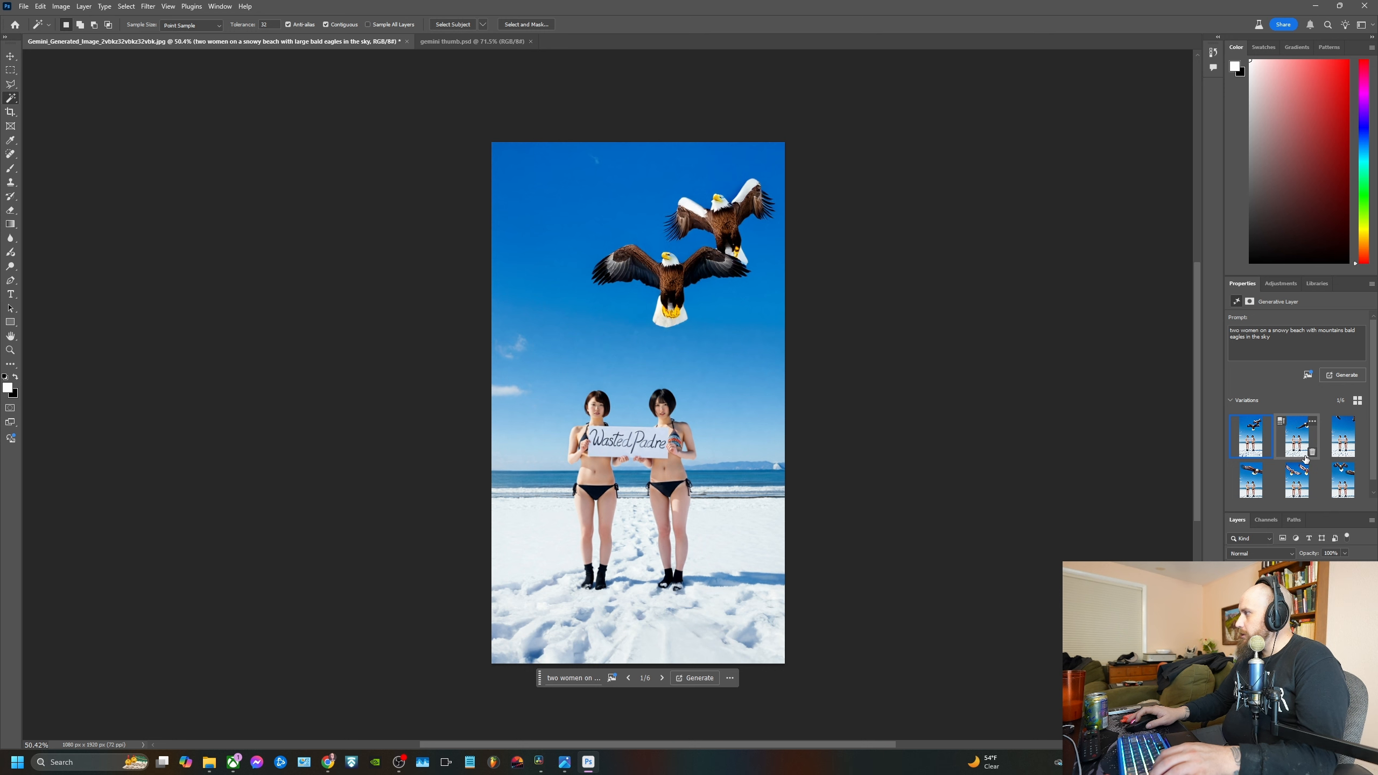
Regenerate the generative layer with the prompt "two women on a snowy beach with magenta and teal sunset" and compare the variations
left_click(1306, 458)
left_click(1343, 437)
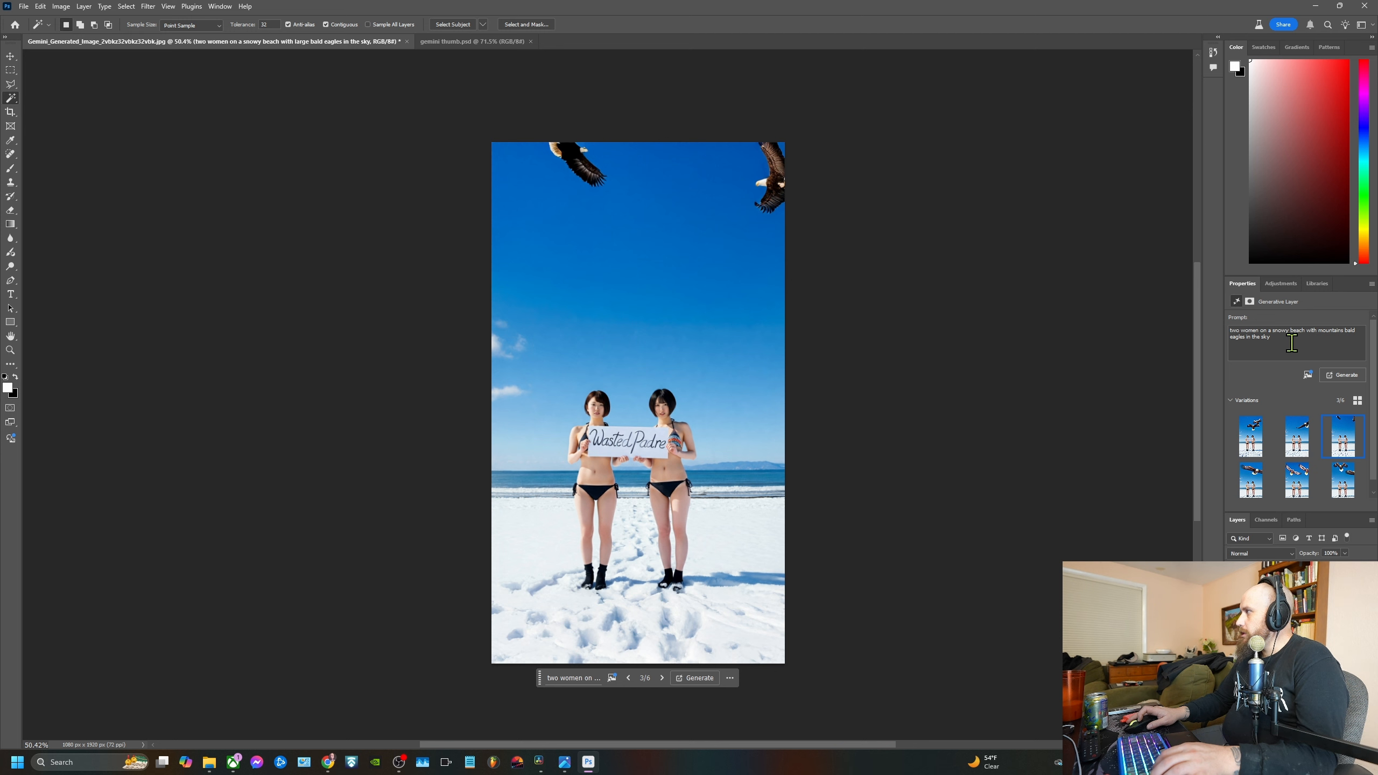
left_click_drag(1292, 343, 1319, 331)
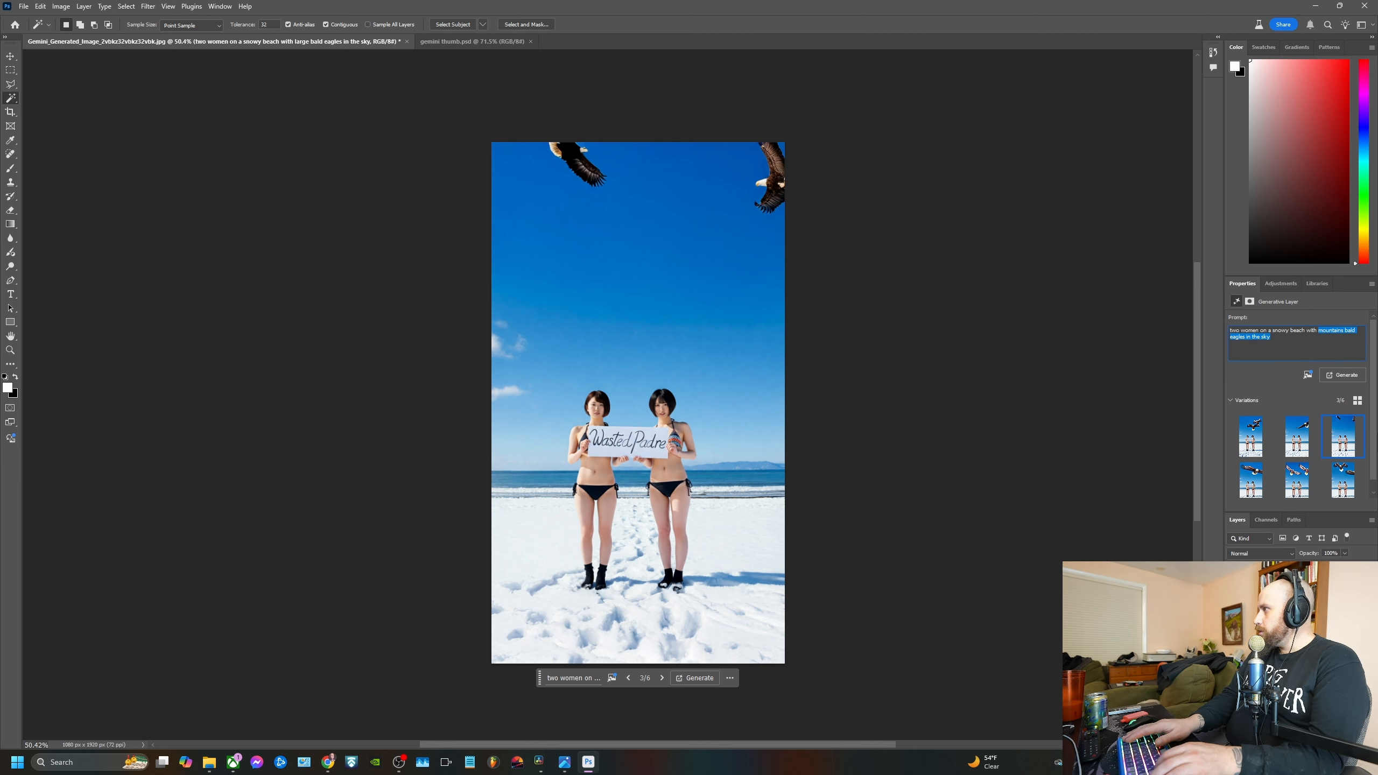
key("BackSpace")
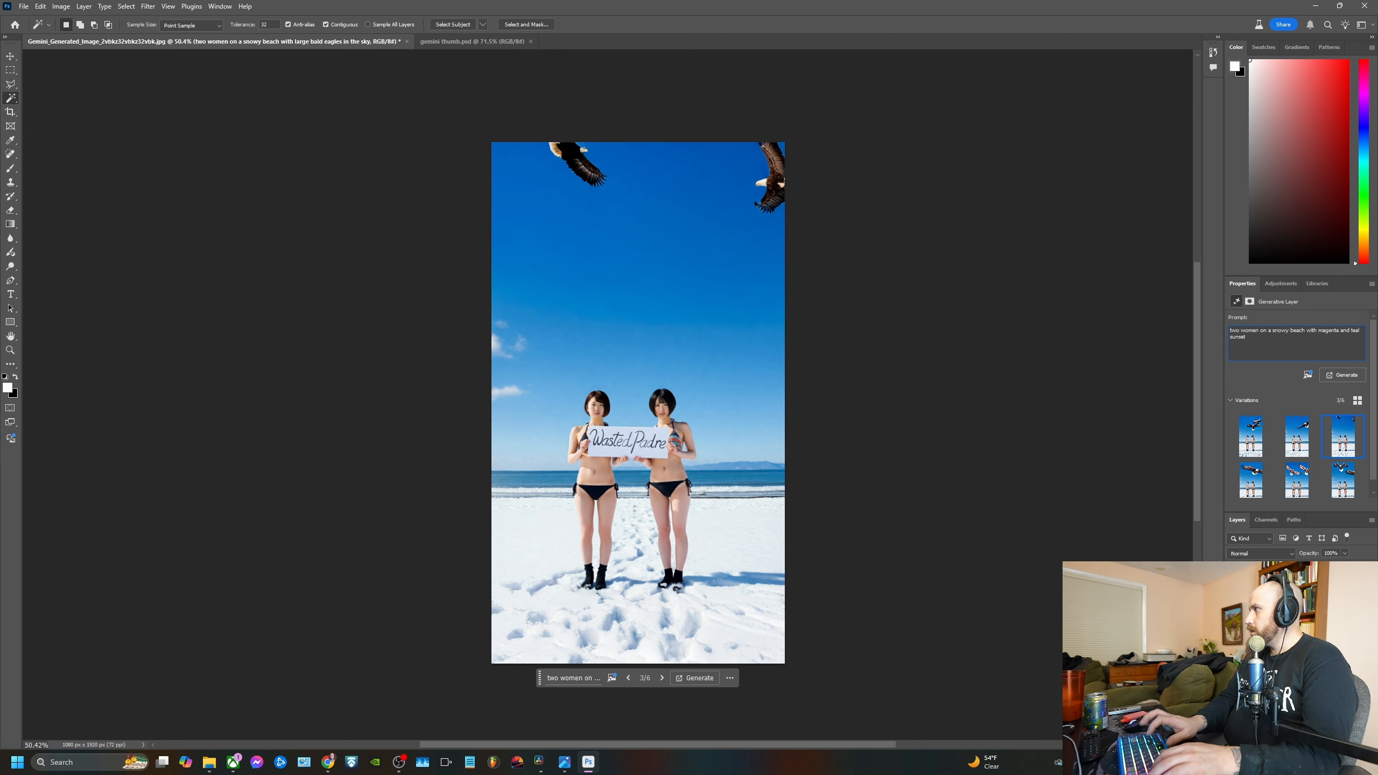
key("Return")
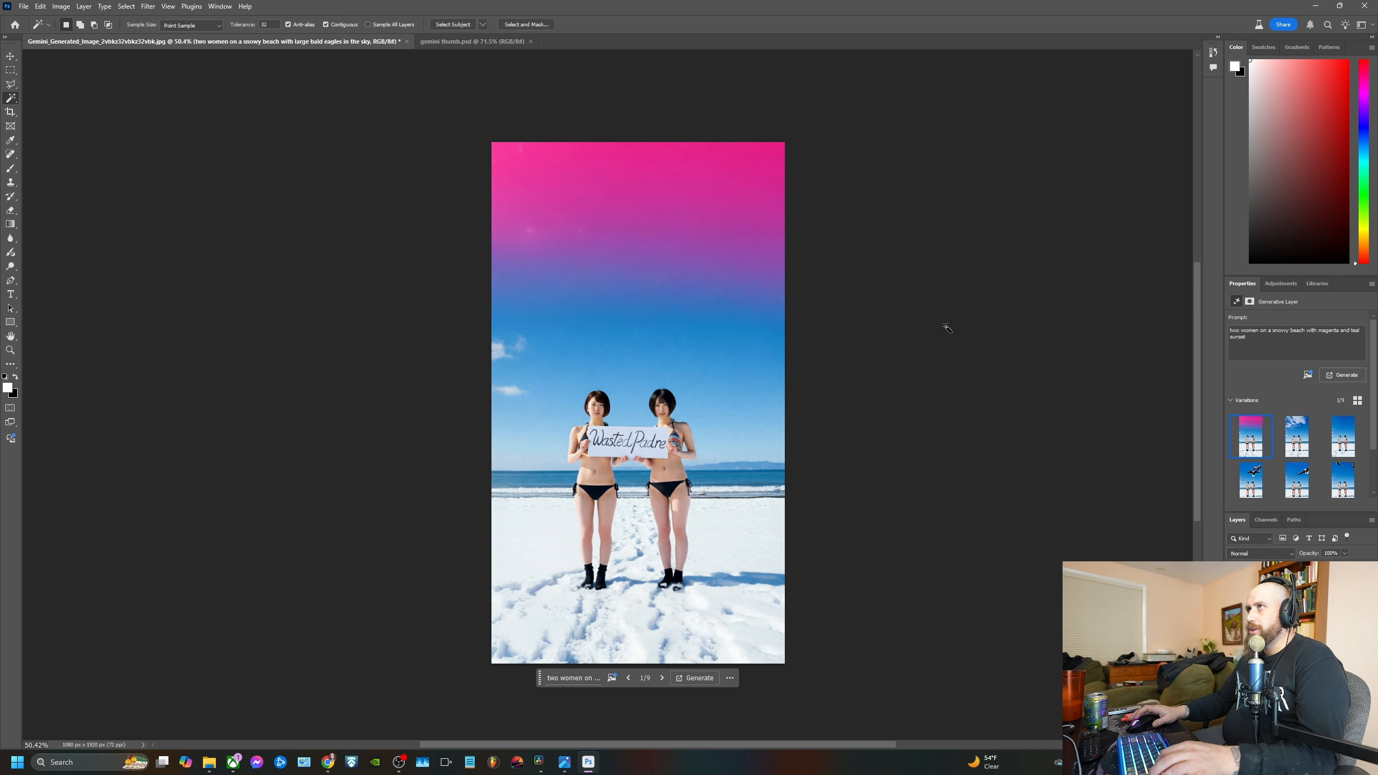
left_click(1302, 440)
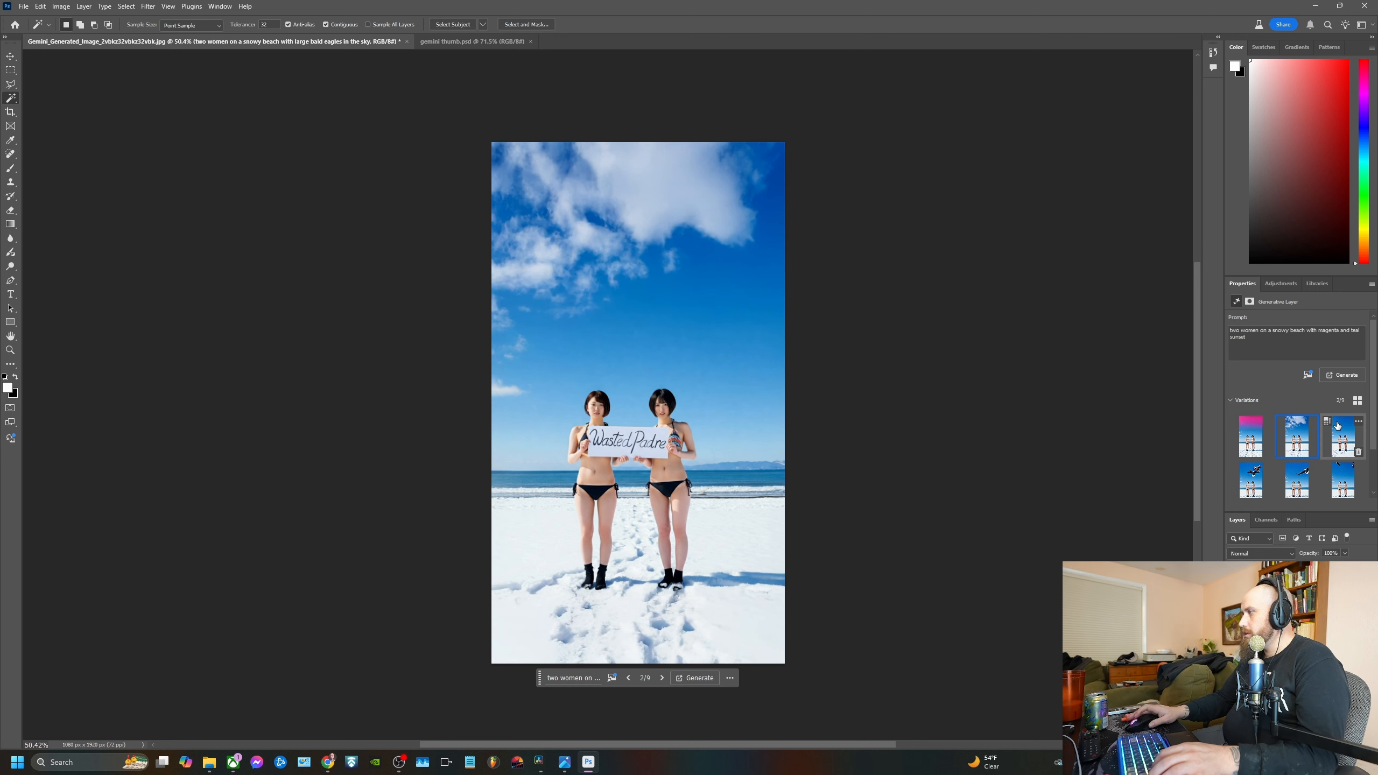
left_click(1251, 438)
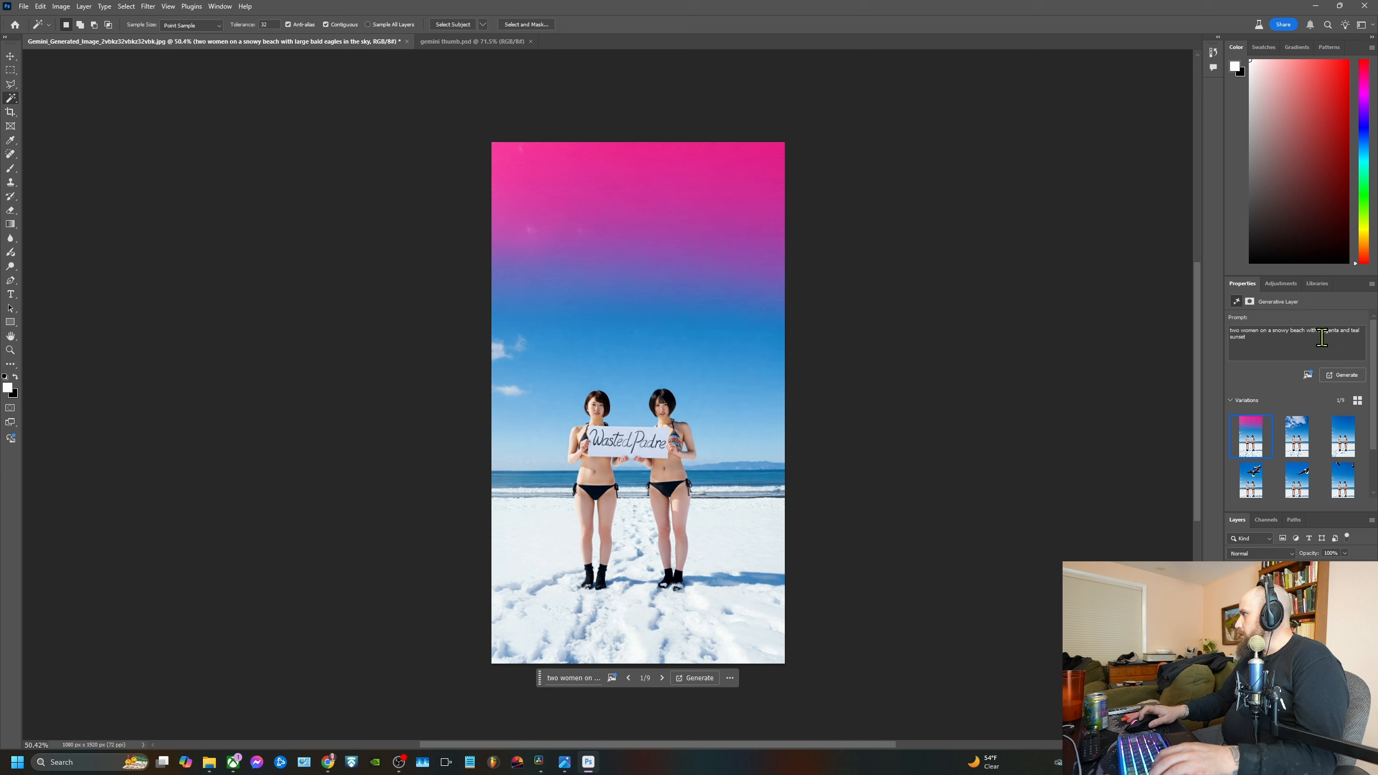
Insert "cloudy" before "sunset" in the generative layer's prompt, regenerate it and choose the third variation, with pink clouds
left_click(1361, 330)
type("sky at")
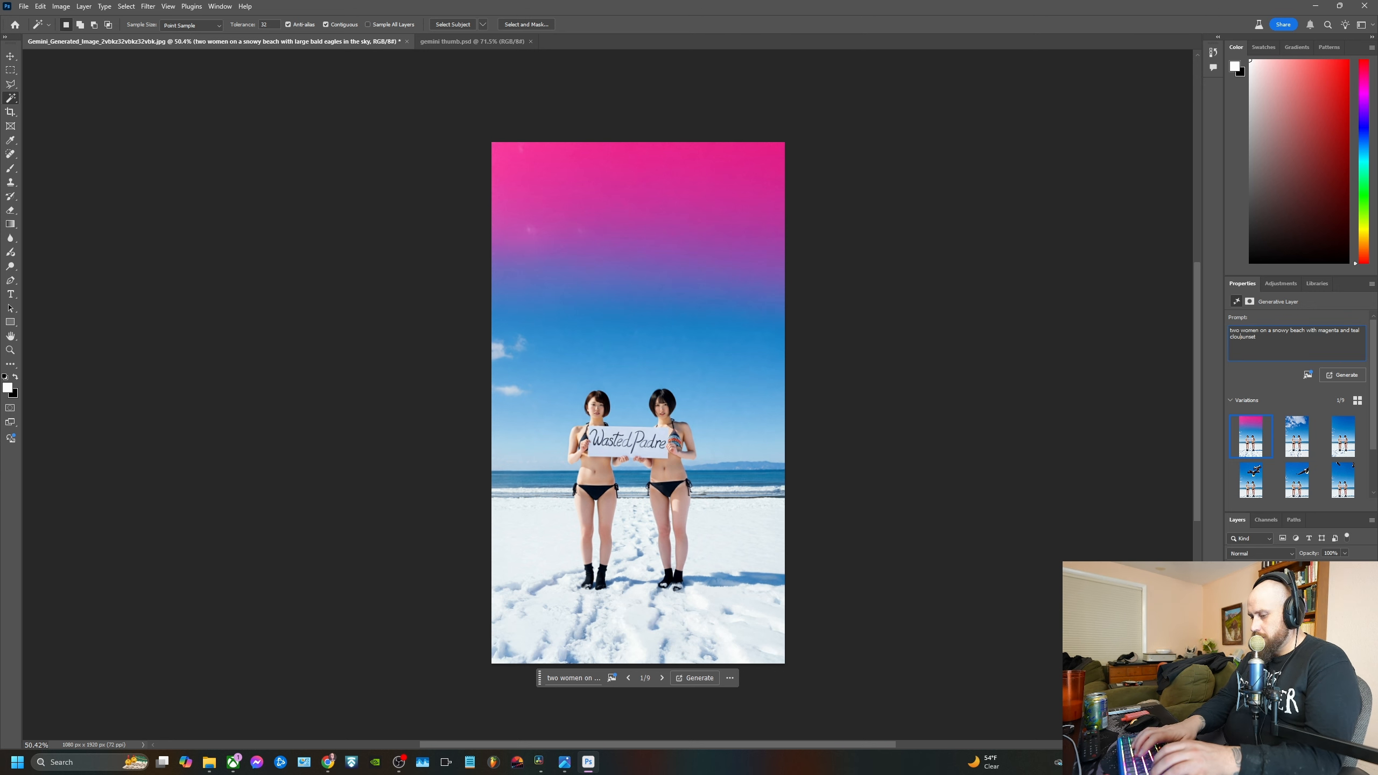
key("Return")
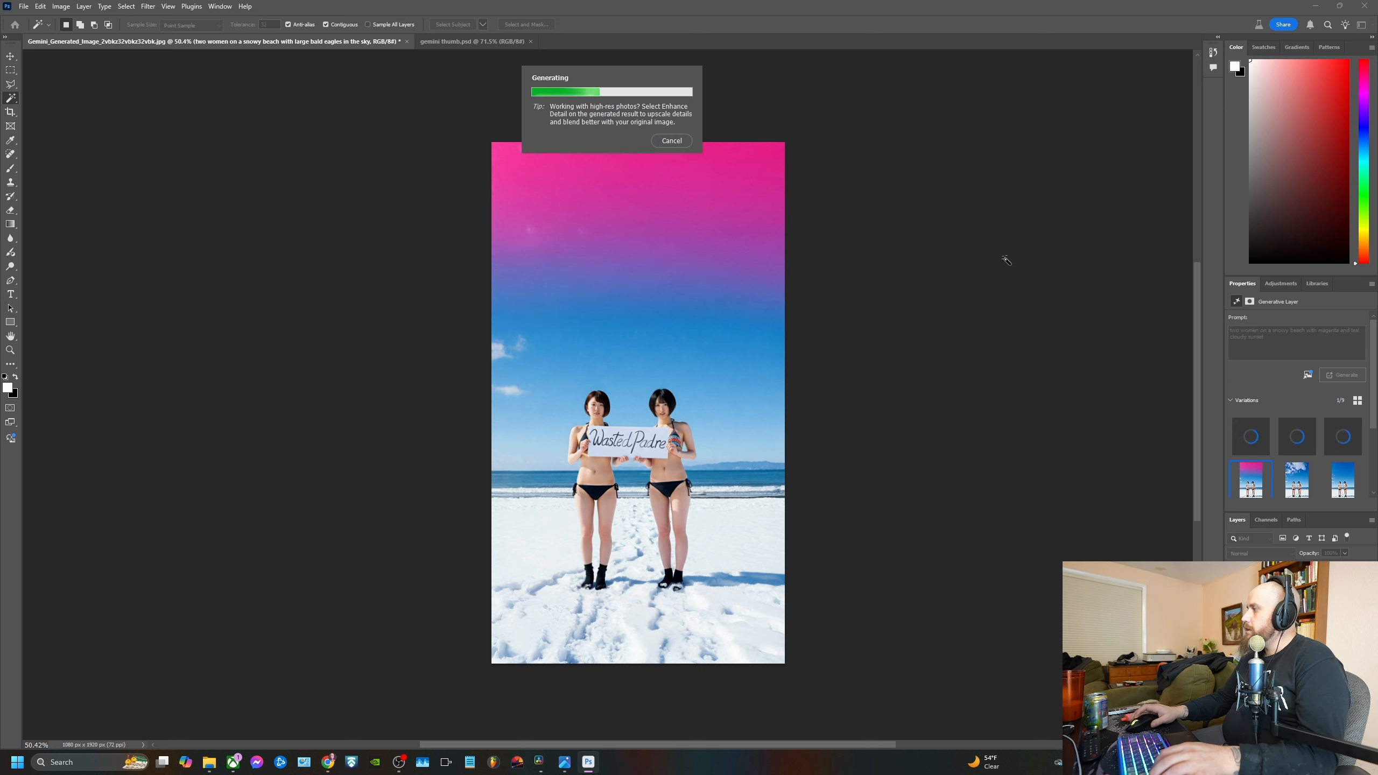
mouse_move(1279, 481)
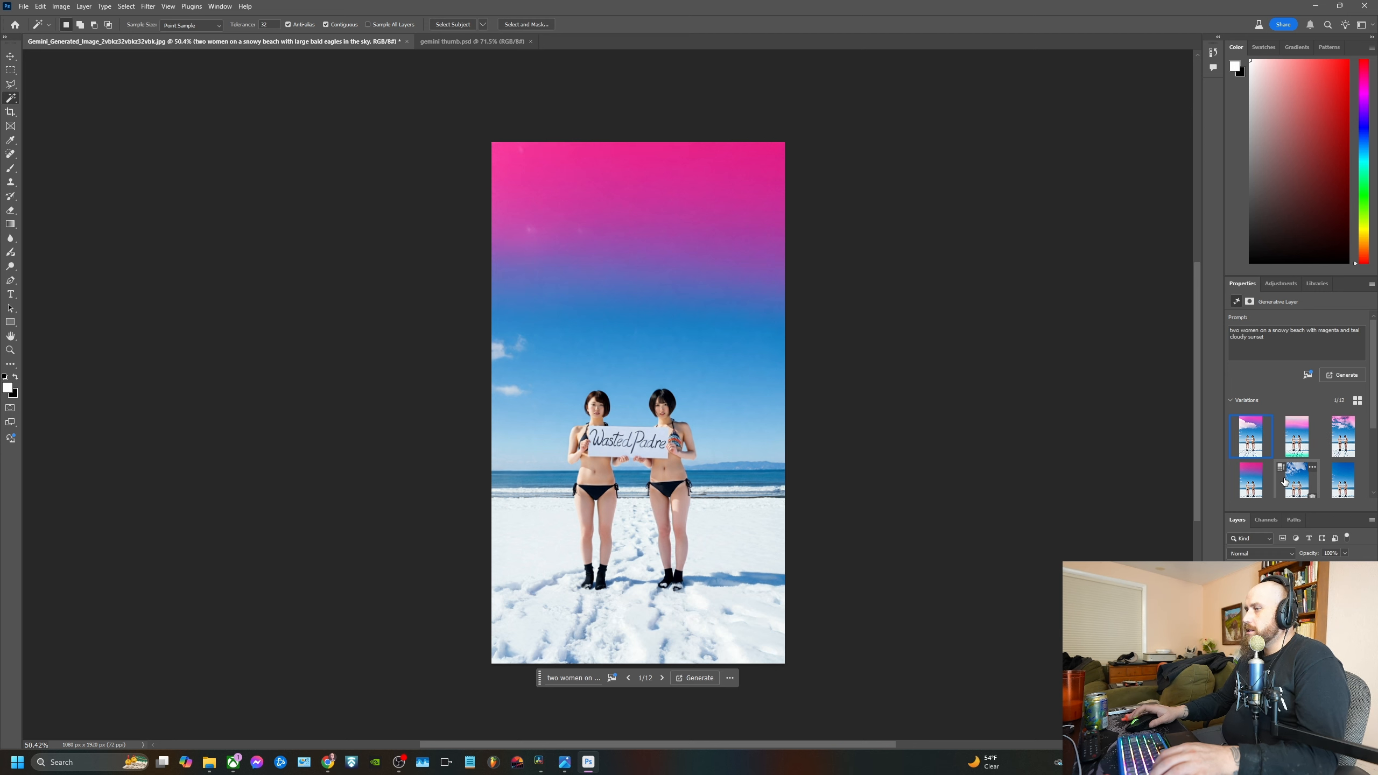
left_click(1305, 441)
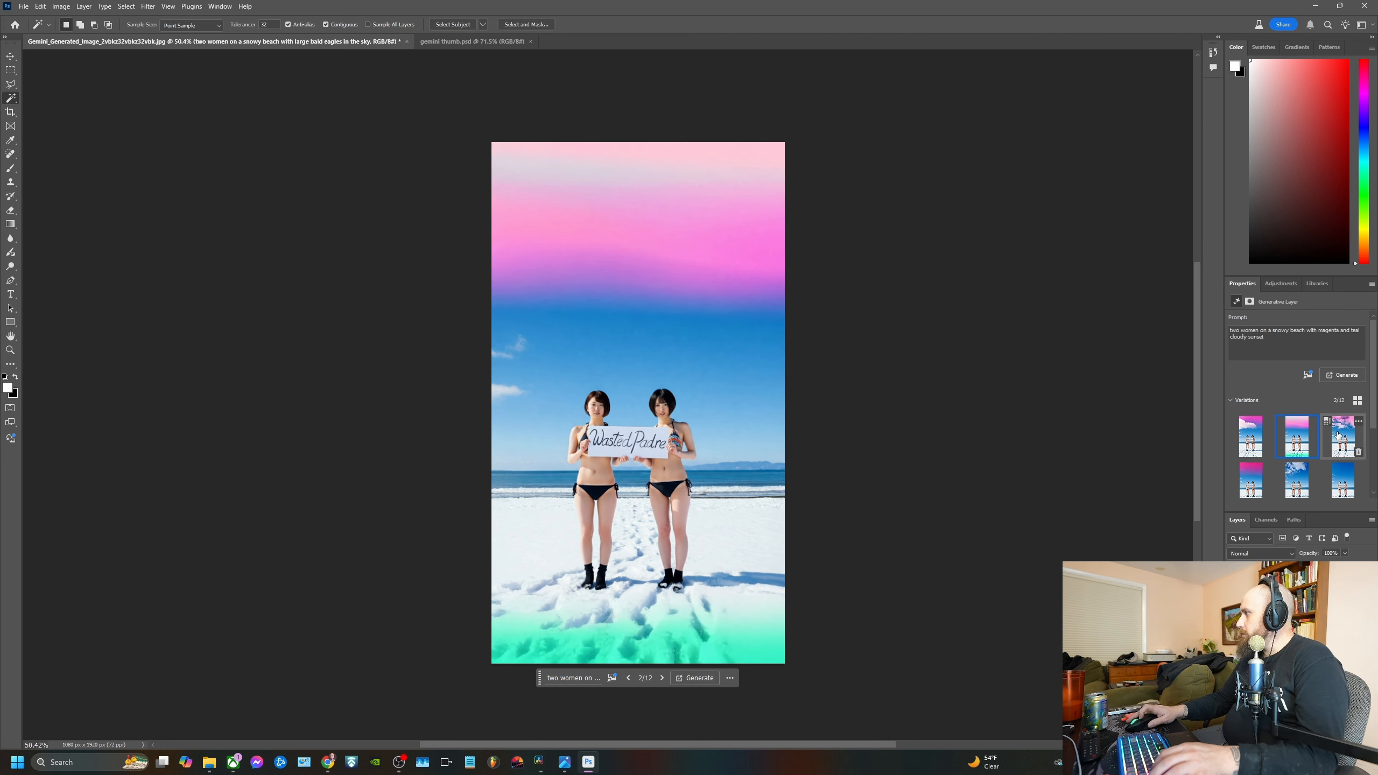
left_click(1343, 438)
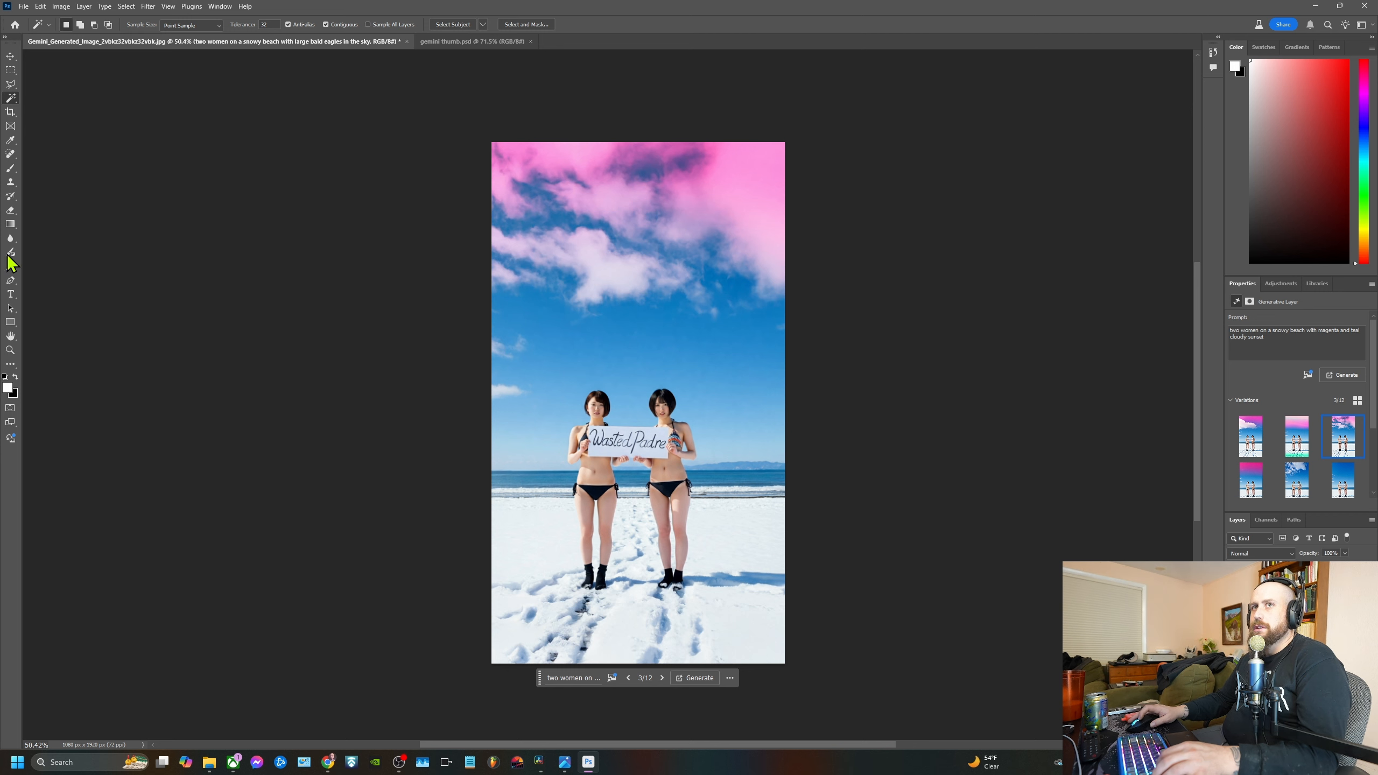
Add a text box across the upper sky reading "[wastedpadre]" and "live stream" on two lines, and shorten the box to fit
left_click(11, 294)
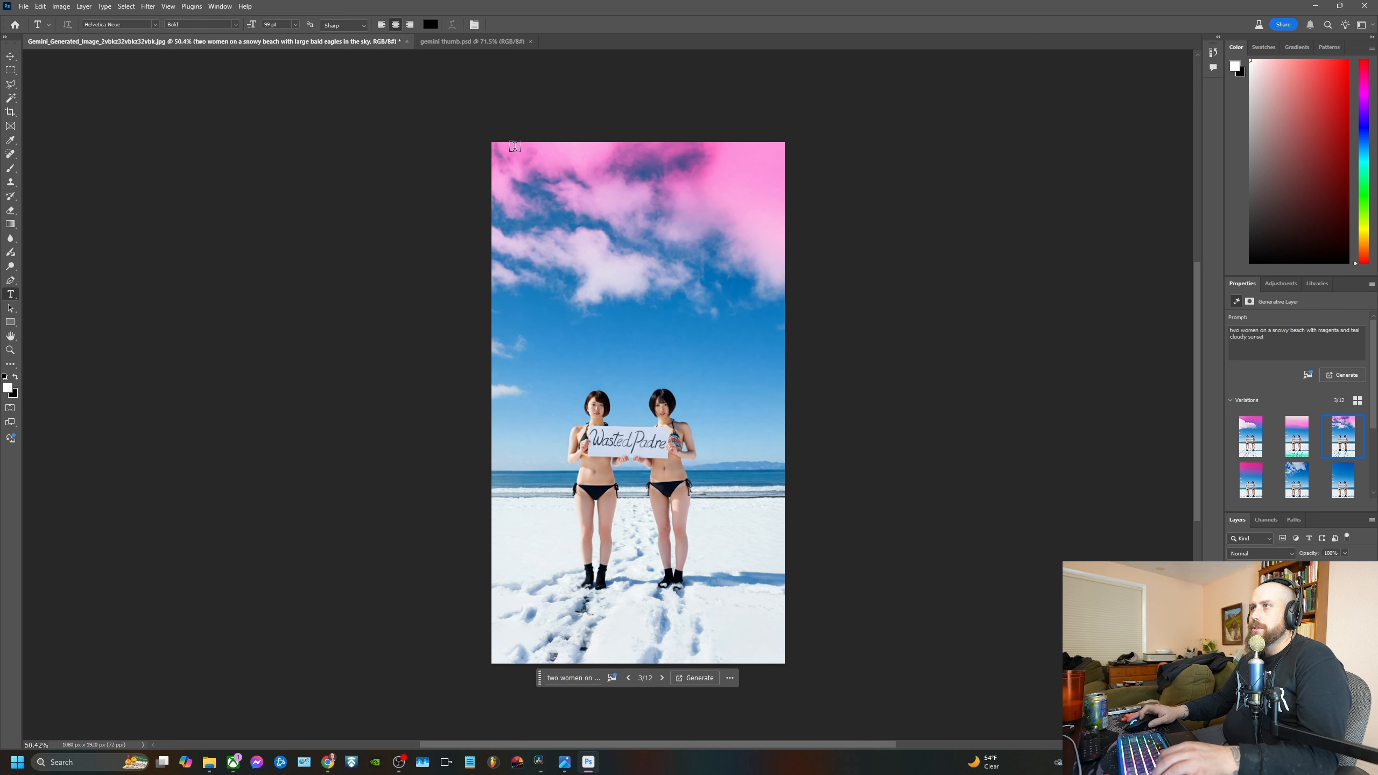
left_click_drag(515, 146, 766, 336)
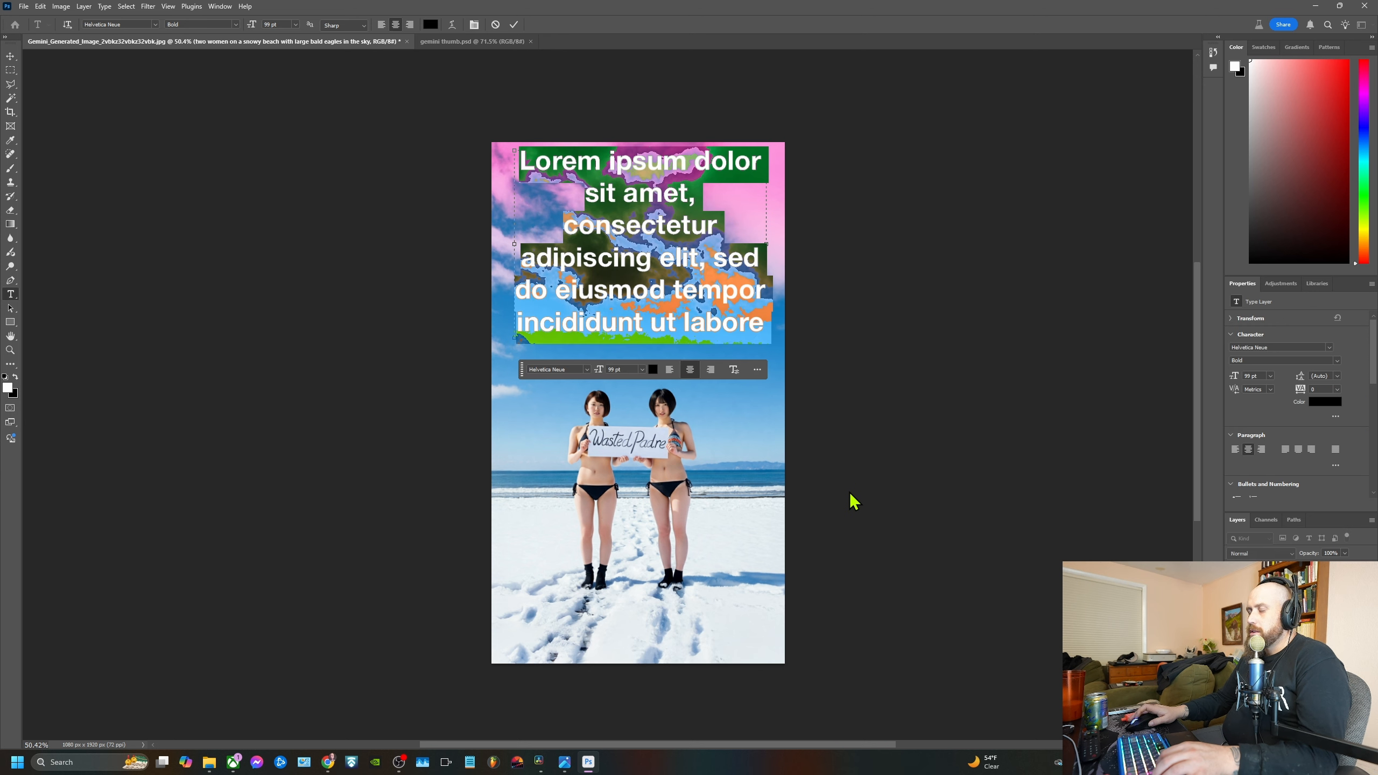
type("[wa")
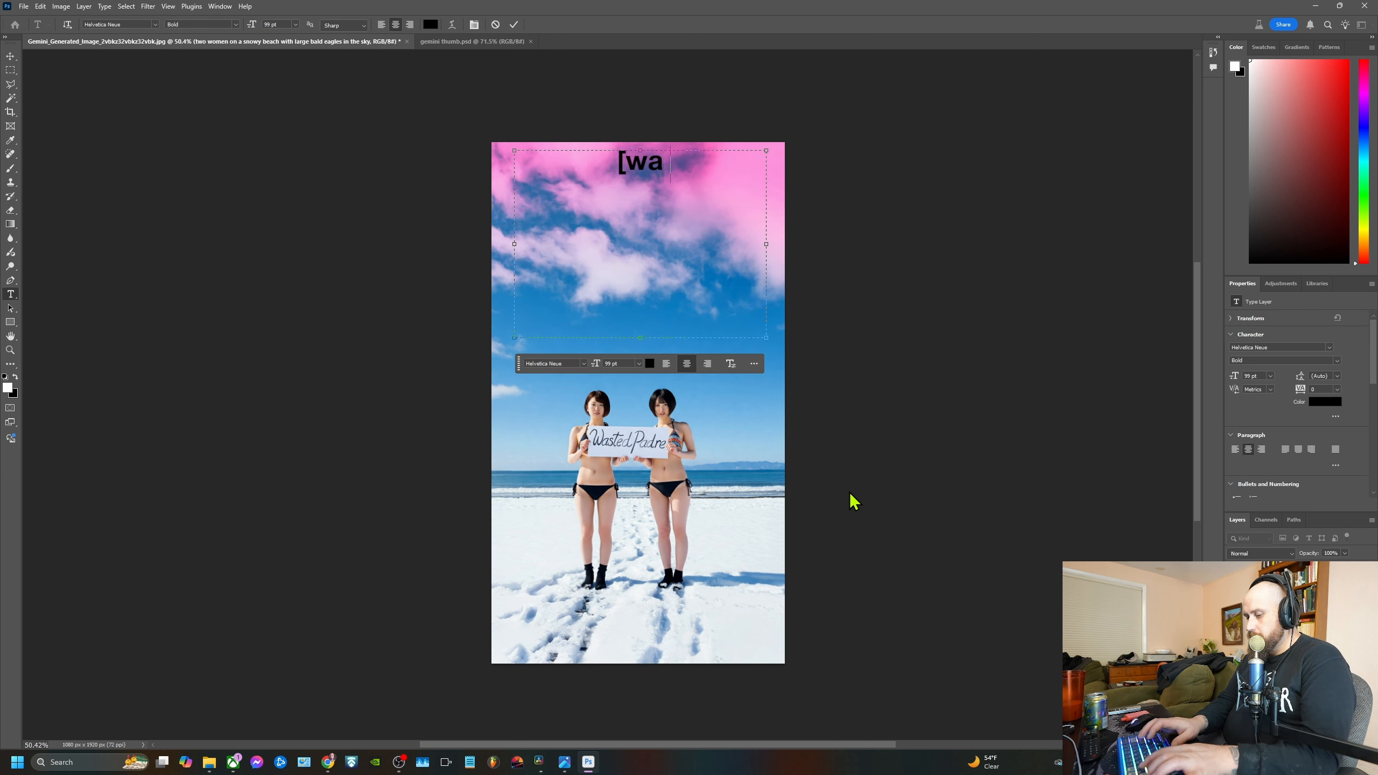
type("stedpad")
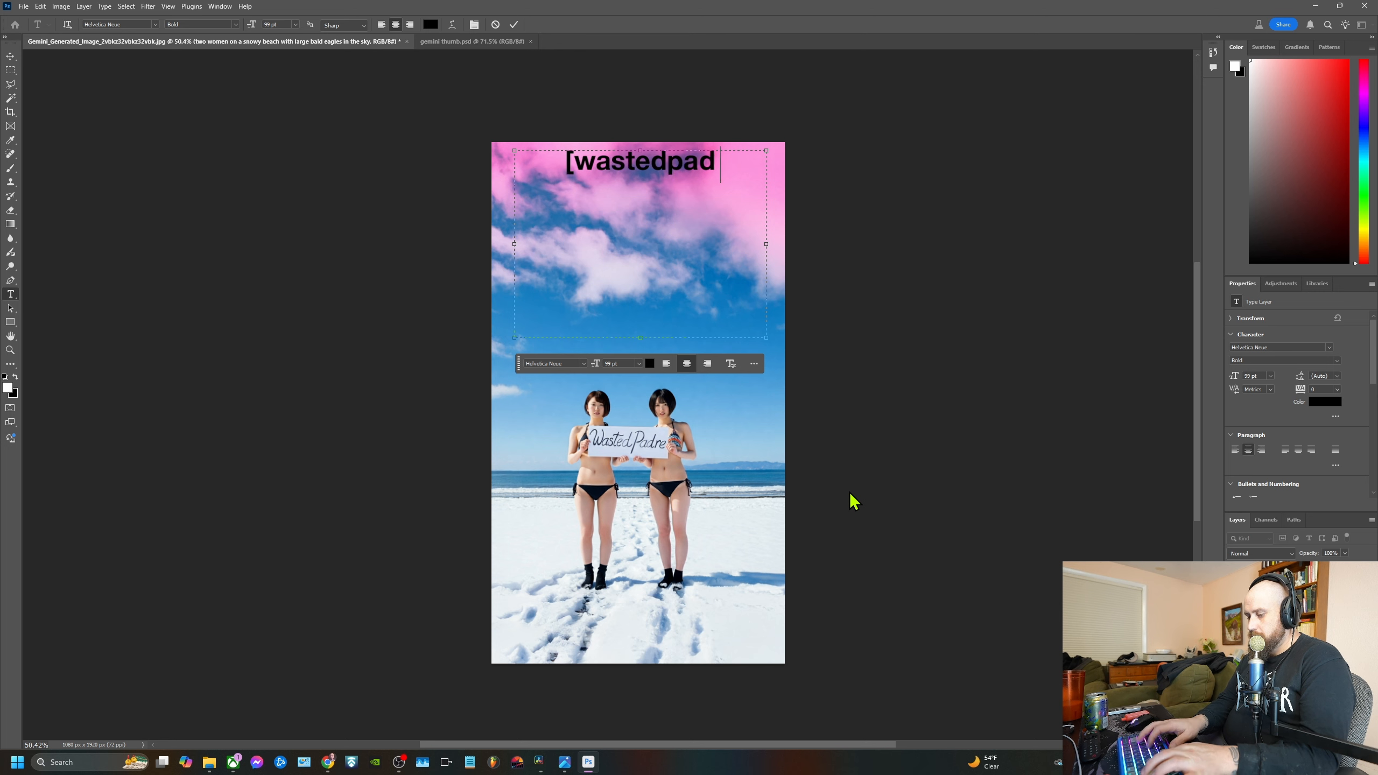
type("re]")
key("Return")
type("I")
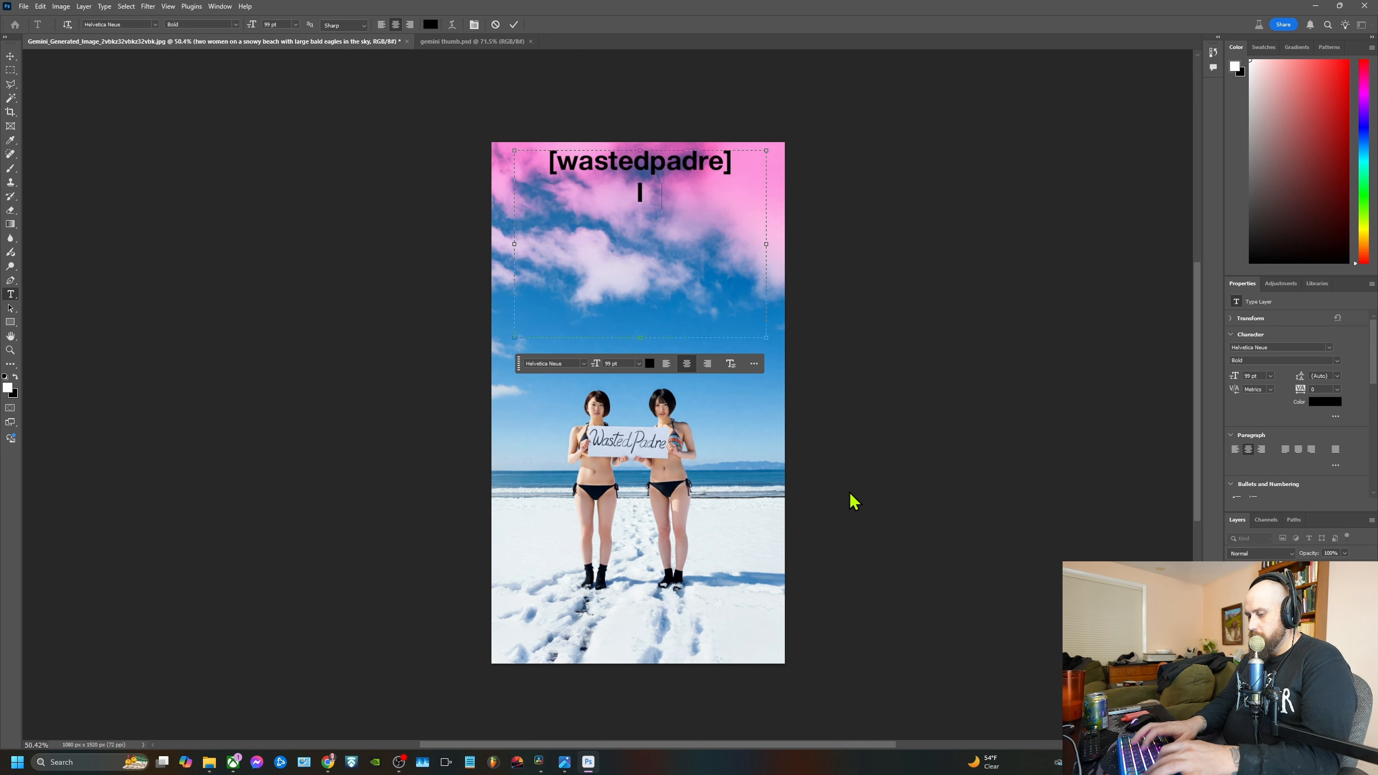
type("ive stream")
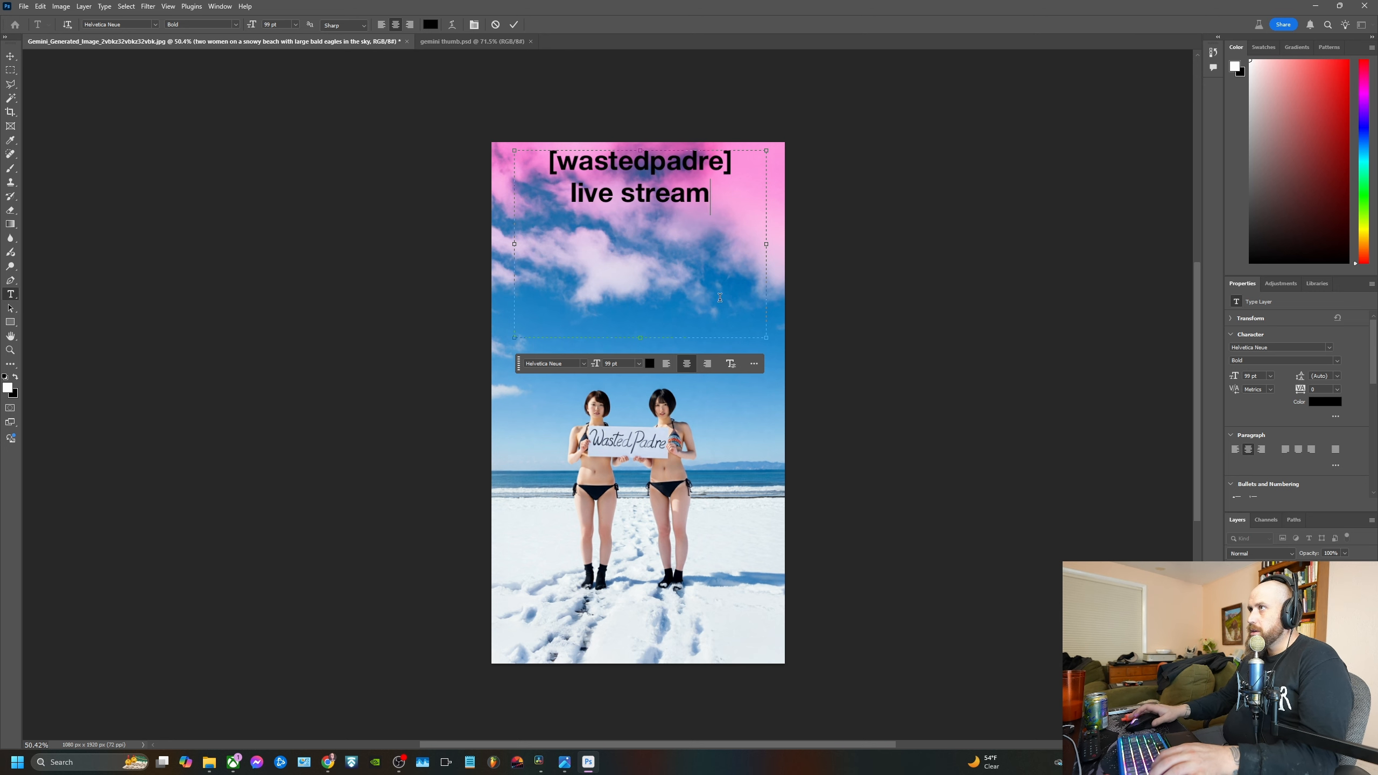
left_click_drag(640, 337, 644, 213)
left_click(514, 25)
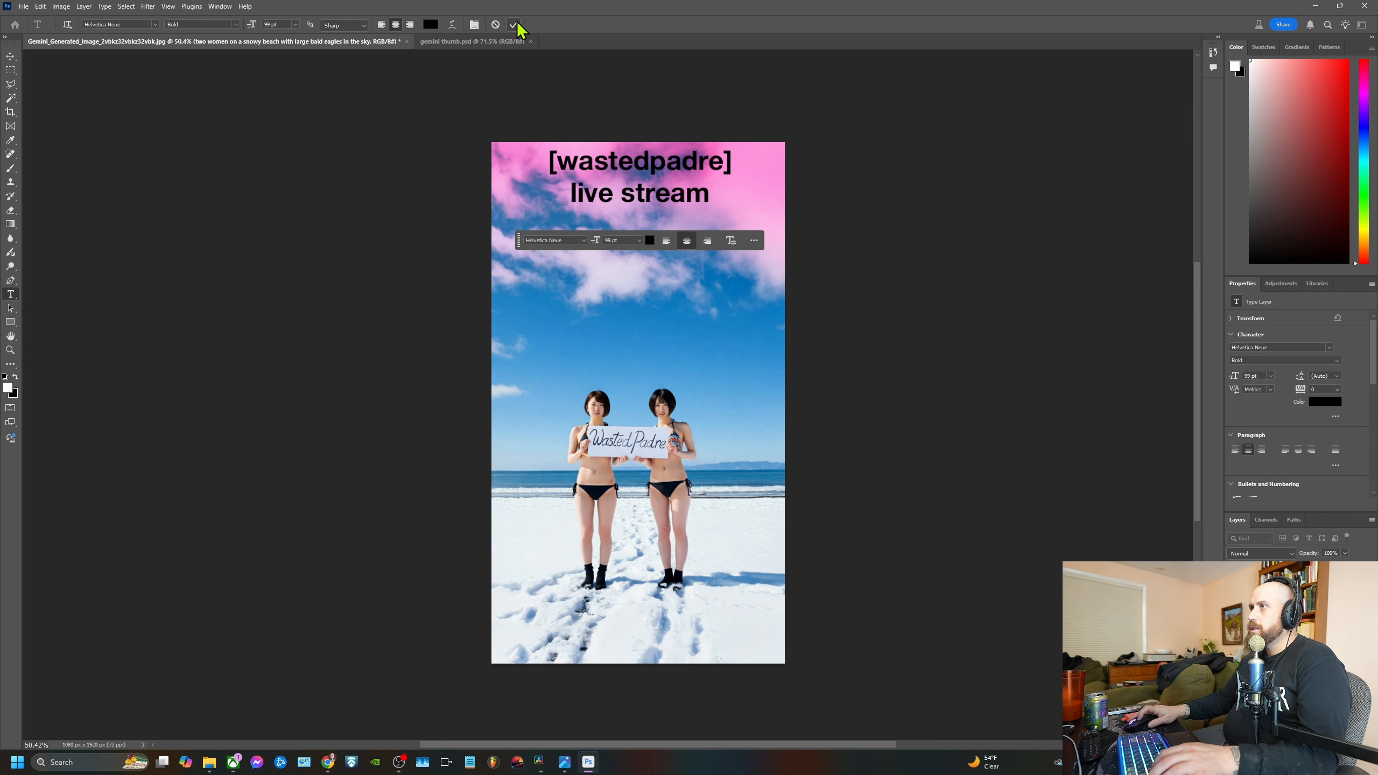
Scale up the title text to nearly the full canvas width and place it lower in the sky
left_click(10, 56)
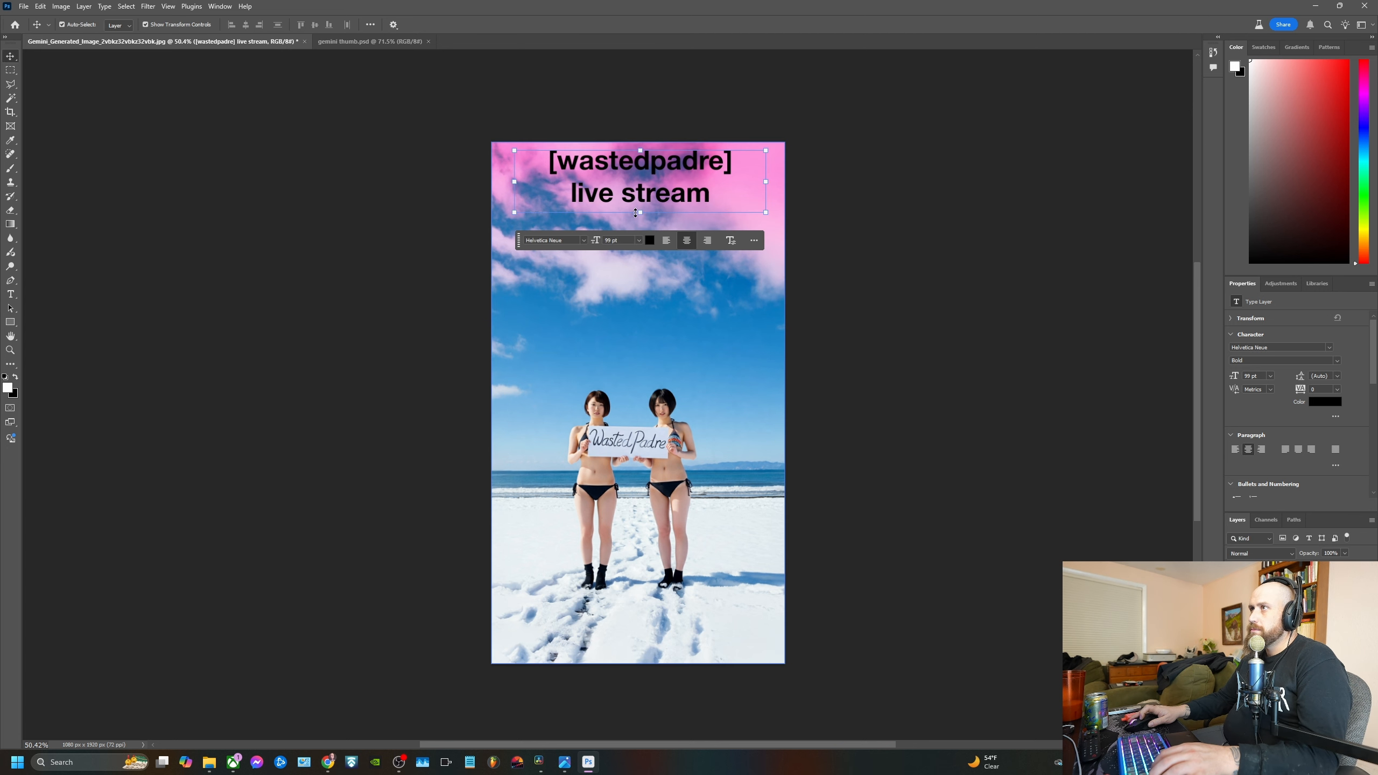
left_click_drag(636, 213, 640, 282)
left_click(950, 314)
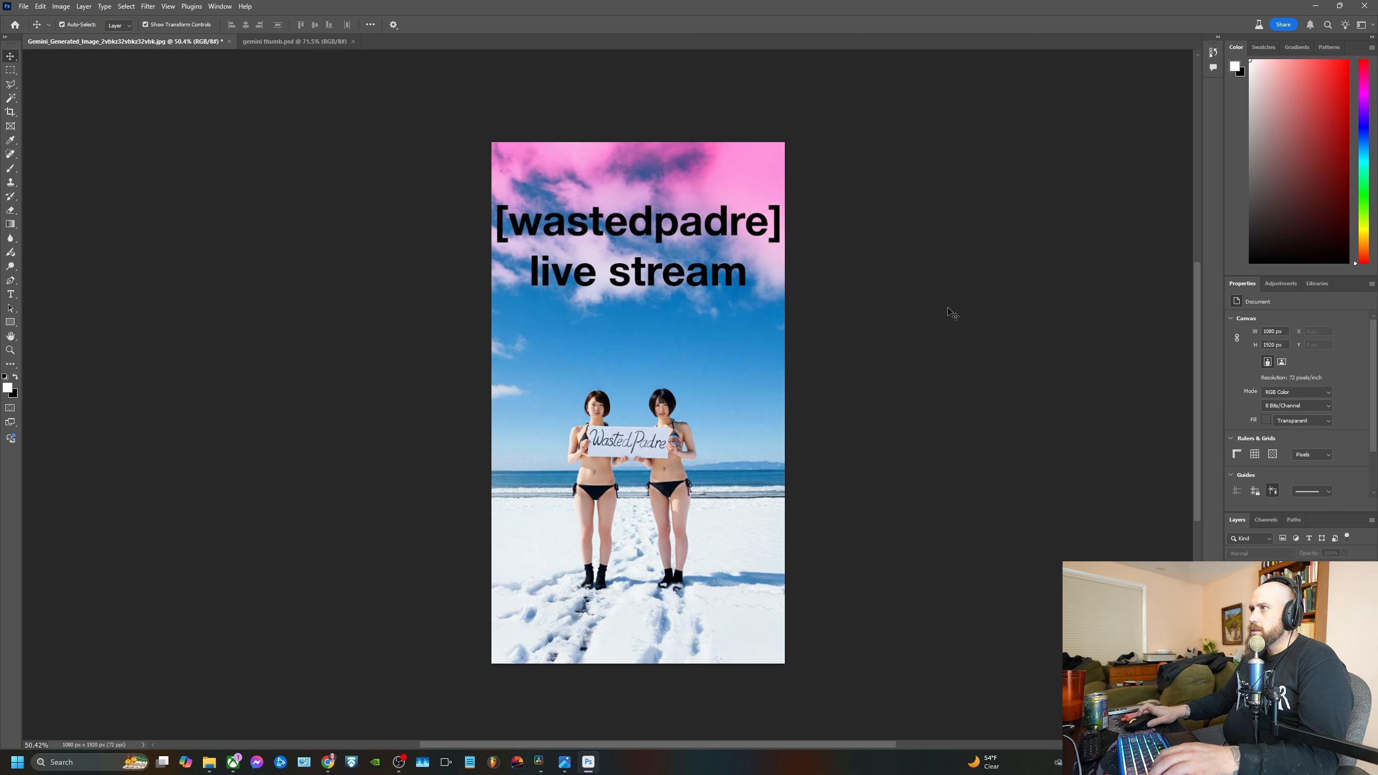